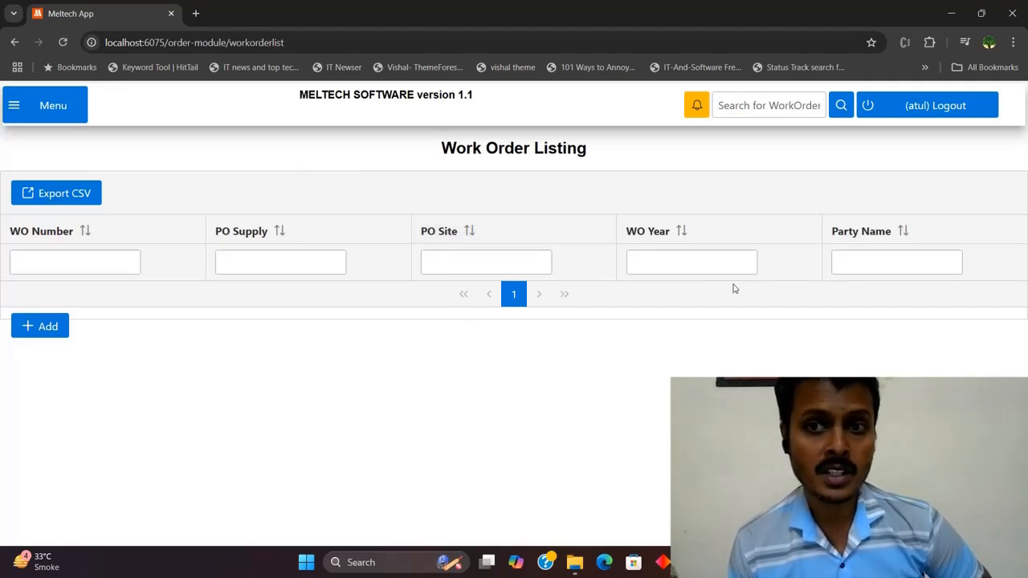
triple_click(376, 94)
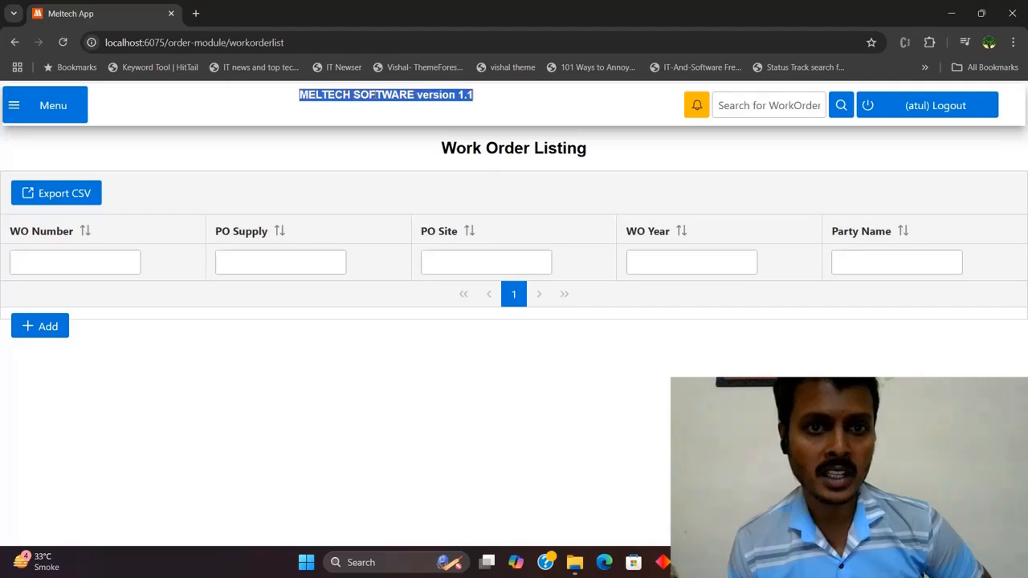
left_click(377, 97)
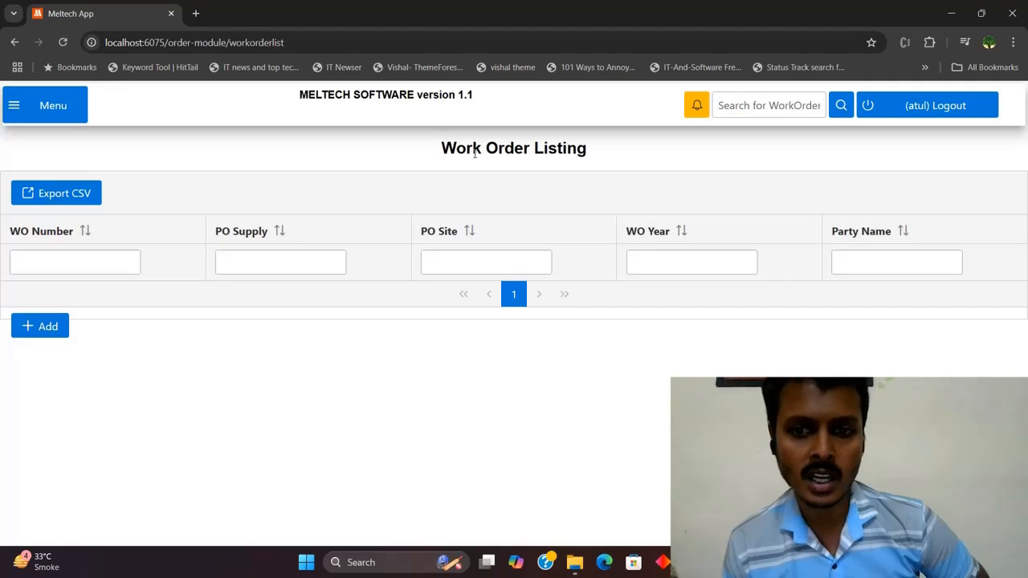
Open the form for creating a new work order from the WorkOrder section of the navigation.
left_click(76, 112)
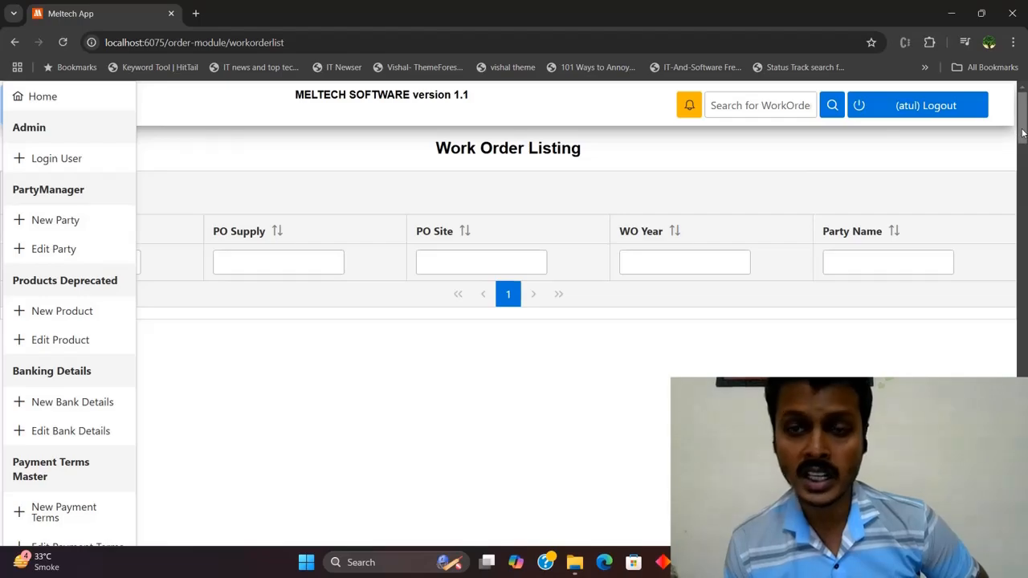
scroll(1020, 142, "down", 2)
scroll(1019, 161, "down", 5)
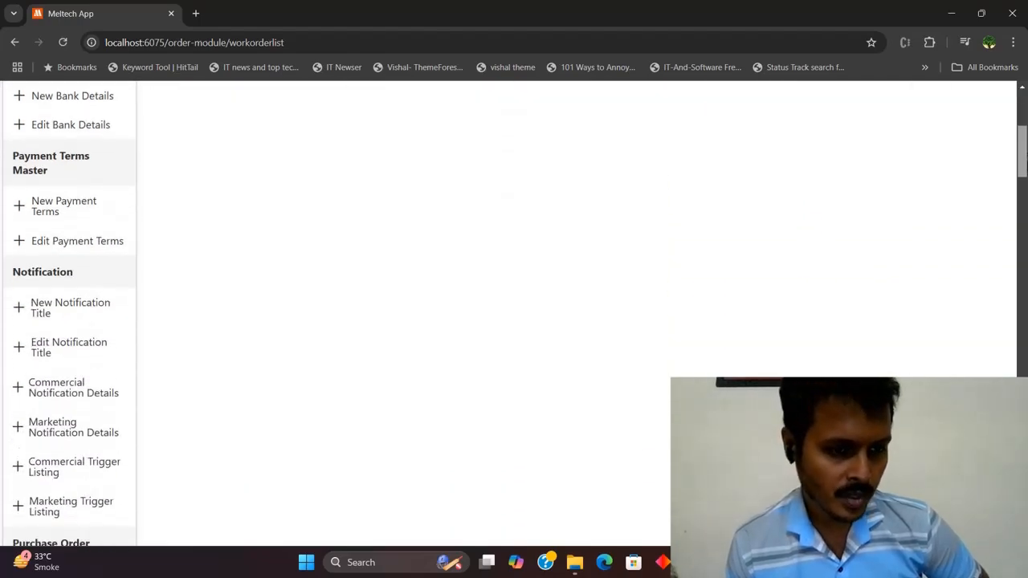
scroll(1020, 185, "down", 5)
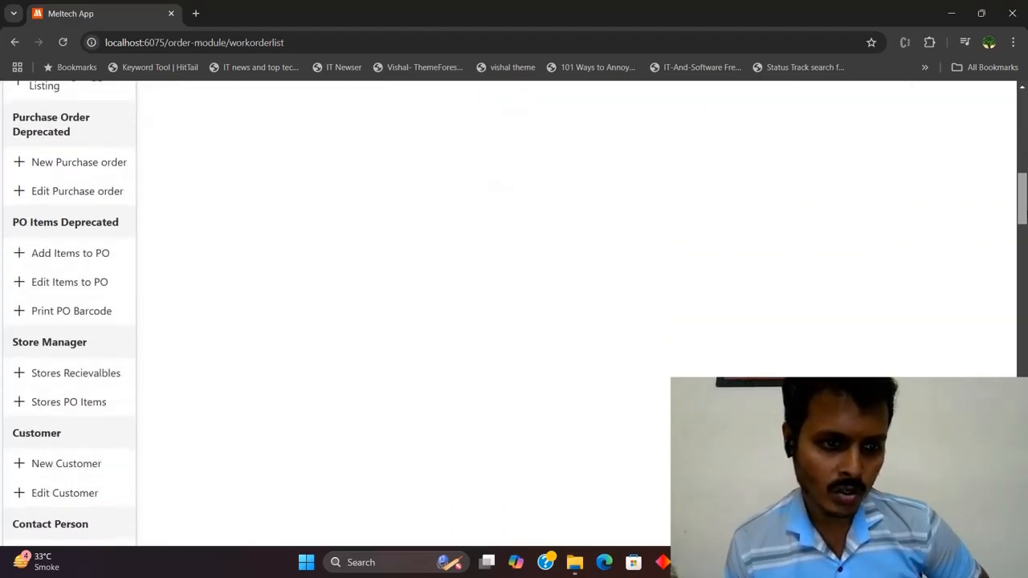
scroll(1020, 241, "down", 4)
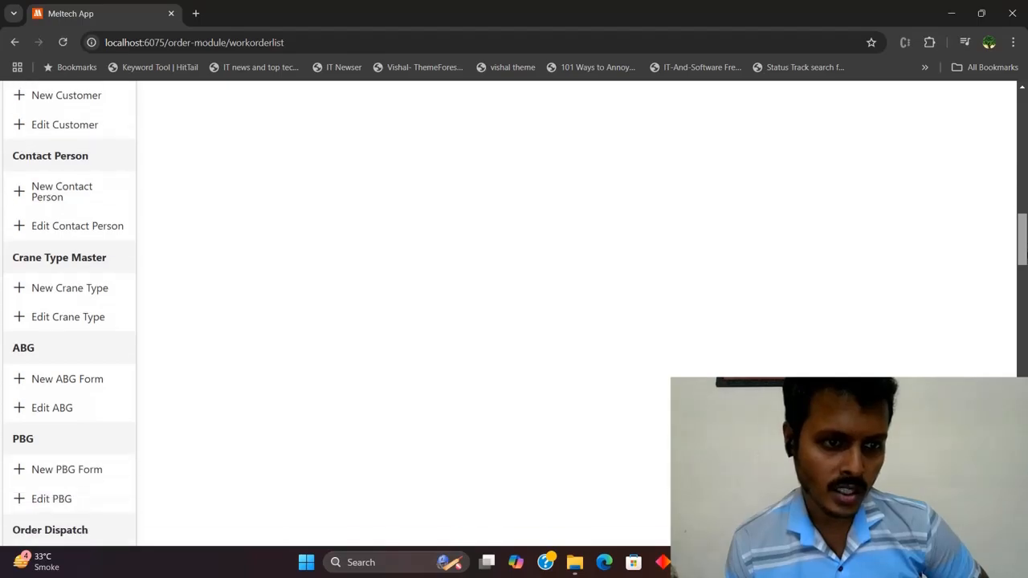
scroll(1020, 281, "down", 4)
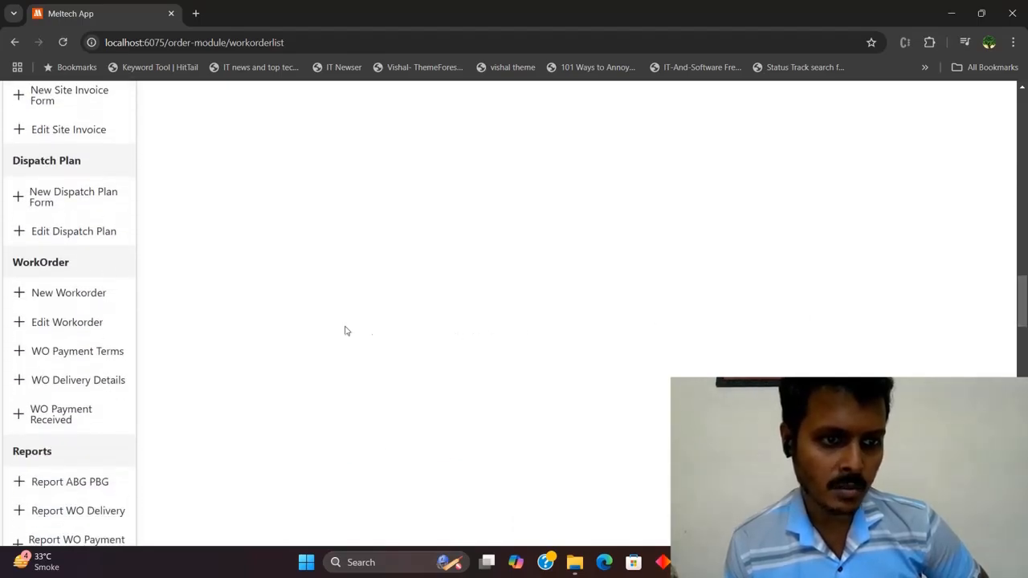
left_click(90, 304)
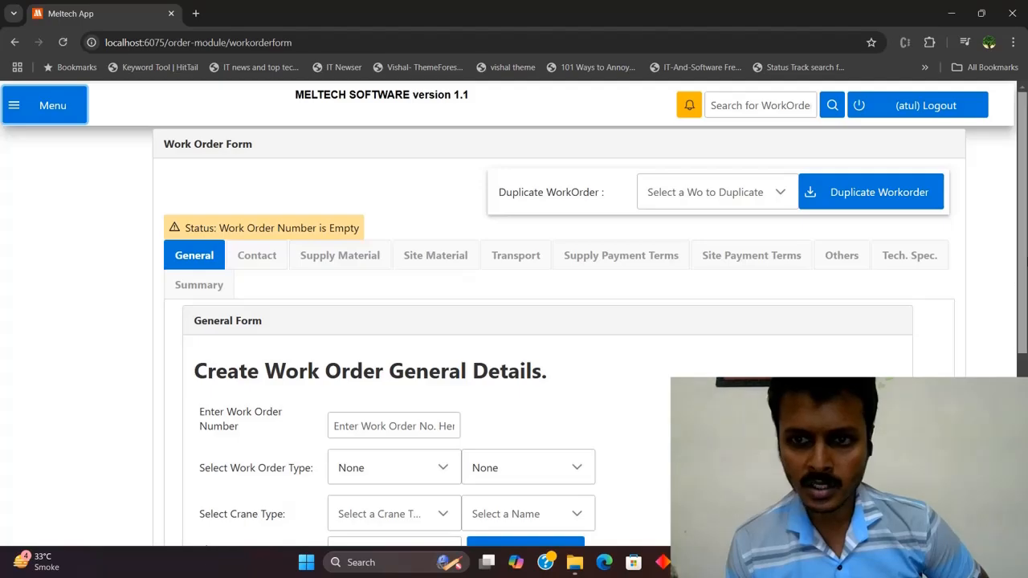
Review the new work order form's general fields and its option for duplicating an existing work order.
scroll(1014, 280, "down", 3)
scroll(546, 313, "down", 1)
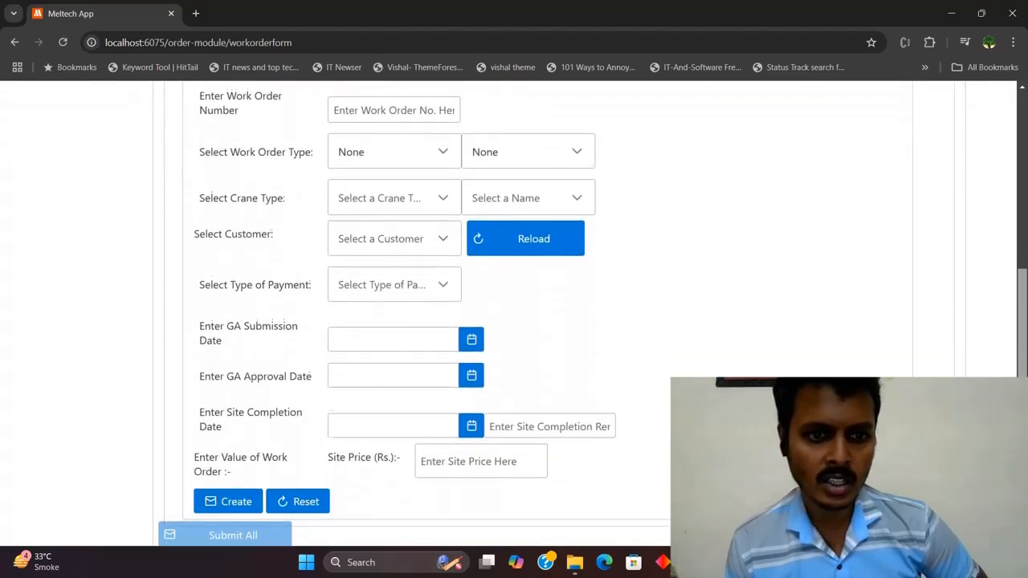
scroll(546, 313, "up", 1)
scroll(546, 313, "up", 3)
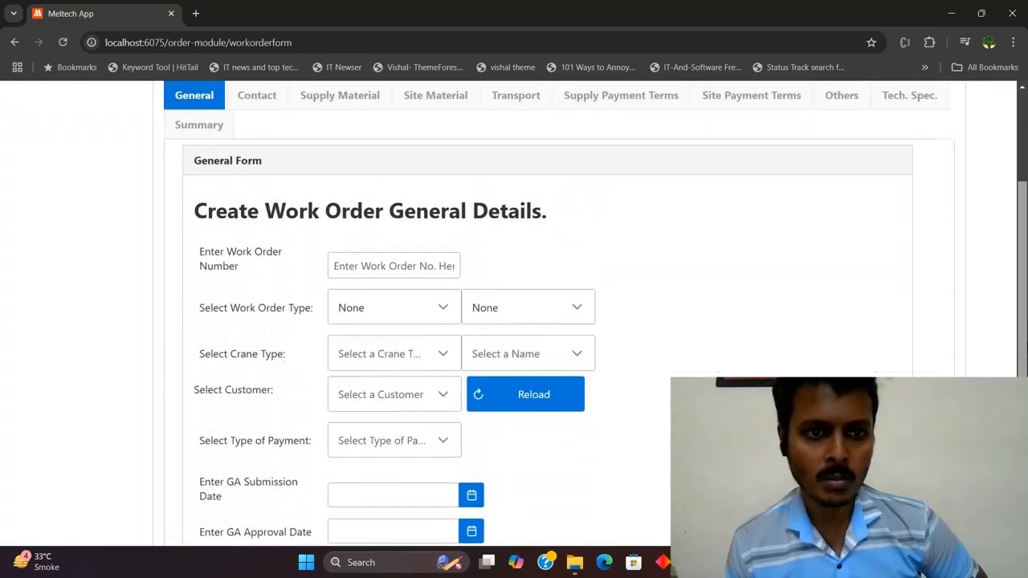
scroll(828, 346, "up", 2)
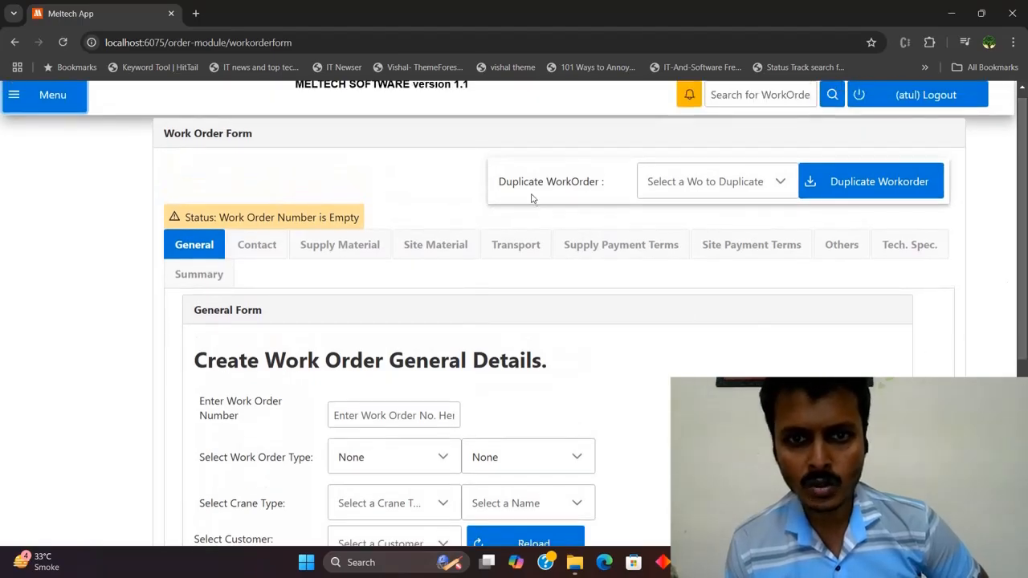
left_click_drag(512, 181, 593, 183)
double_click(593, 183)
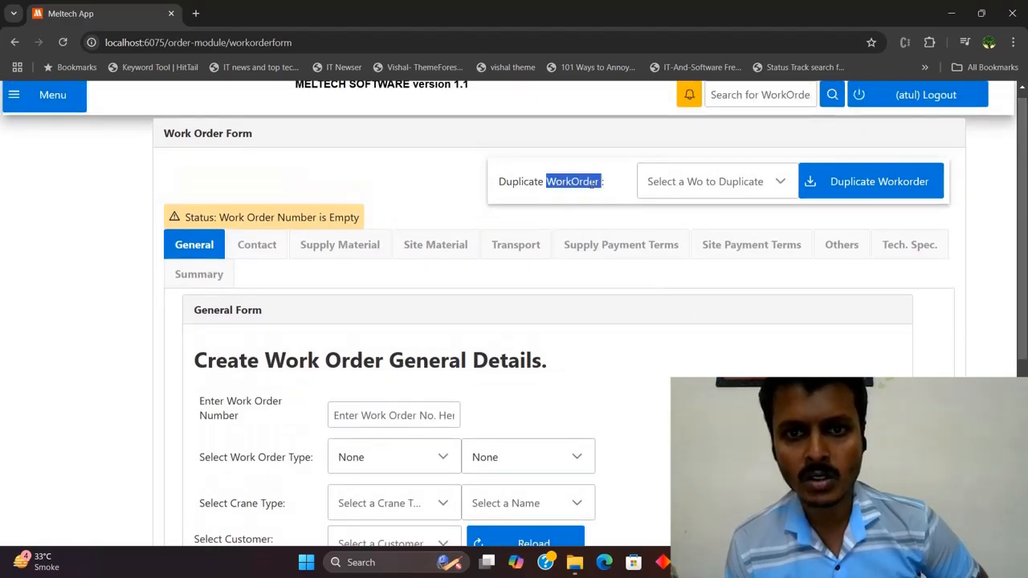
left_click(768, 191)
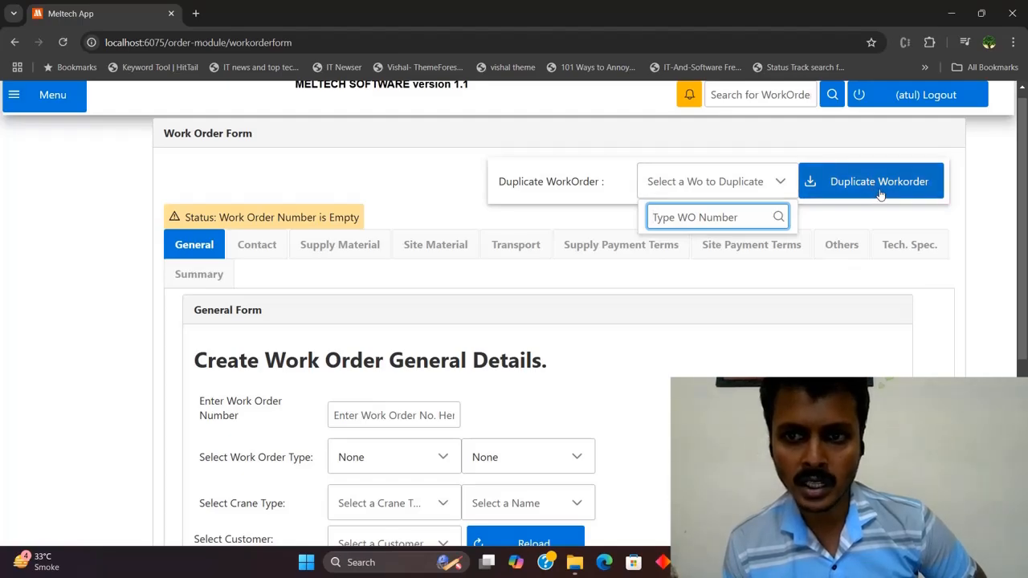
left_click(819, 218)
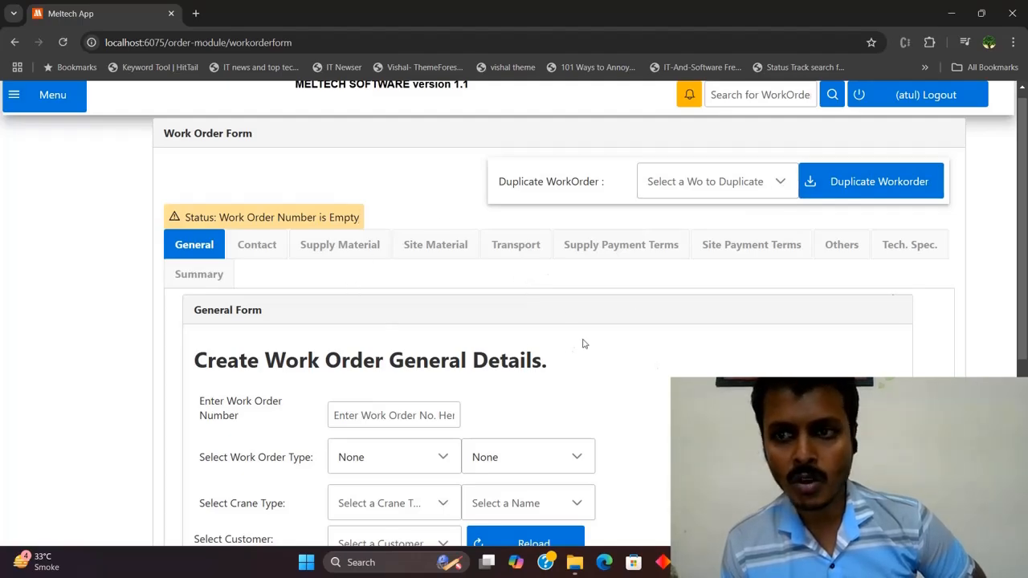
Enter the work order number in the general details form.
scroll(583, 342, "down", 1)
scroll(360, 169, "down", 3)
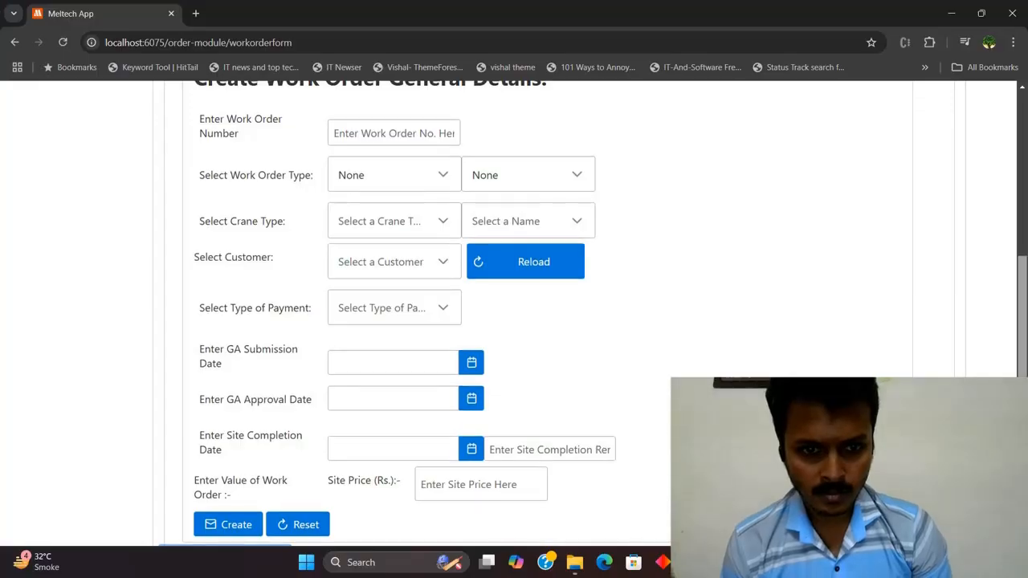
scroll(1024, 368, "up", 1)
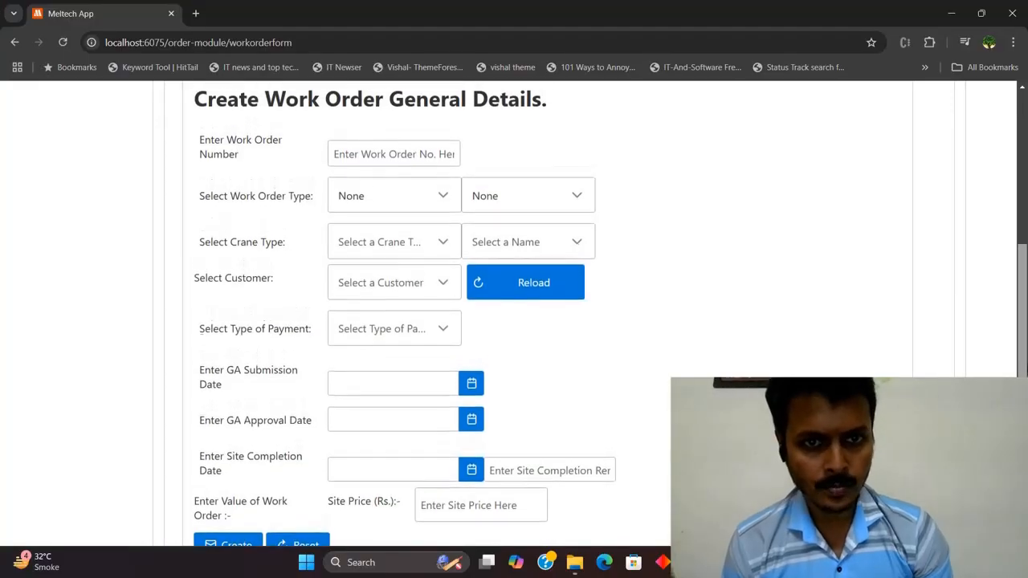
left_click_drag(1024, 368, 1026, 283)
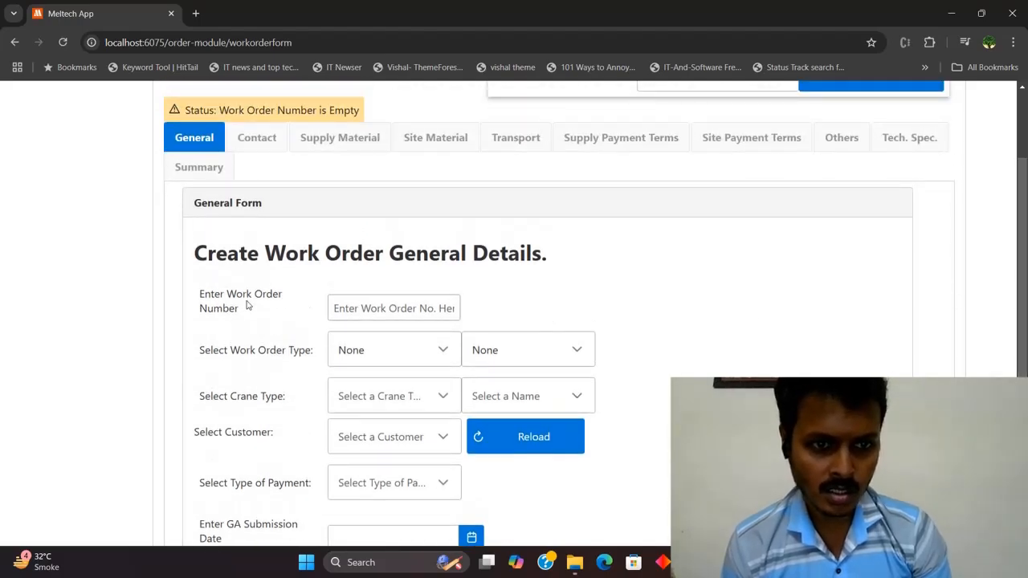
left_click(332, 309)
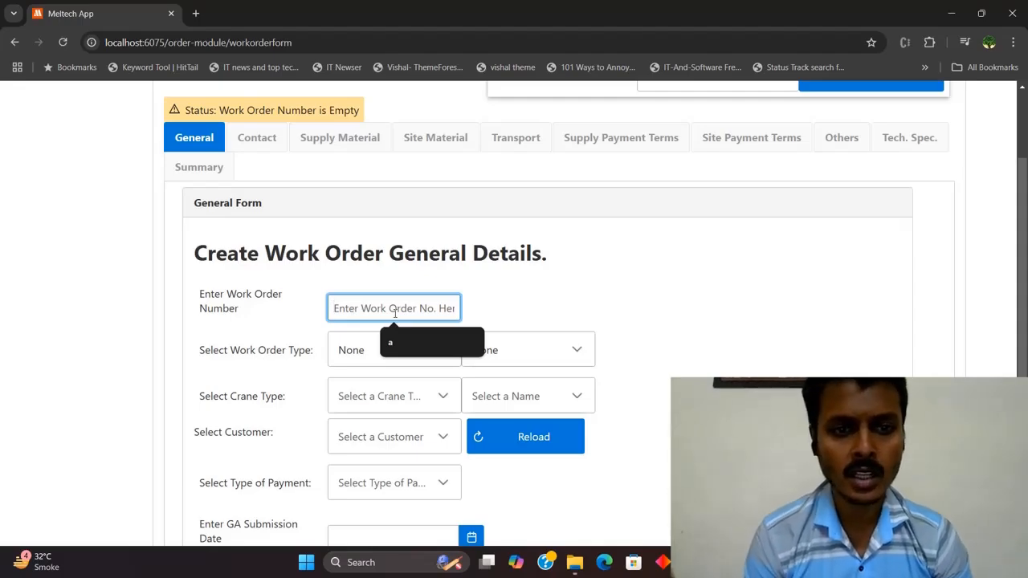
type("AB")
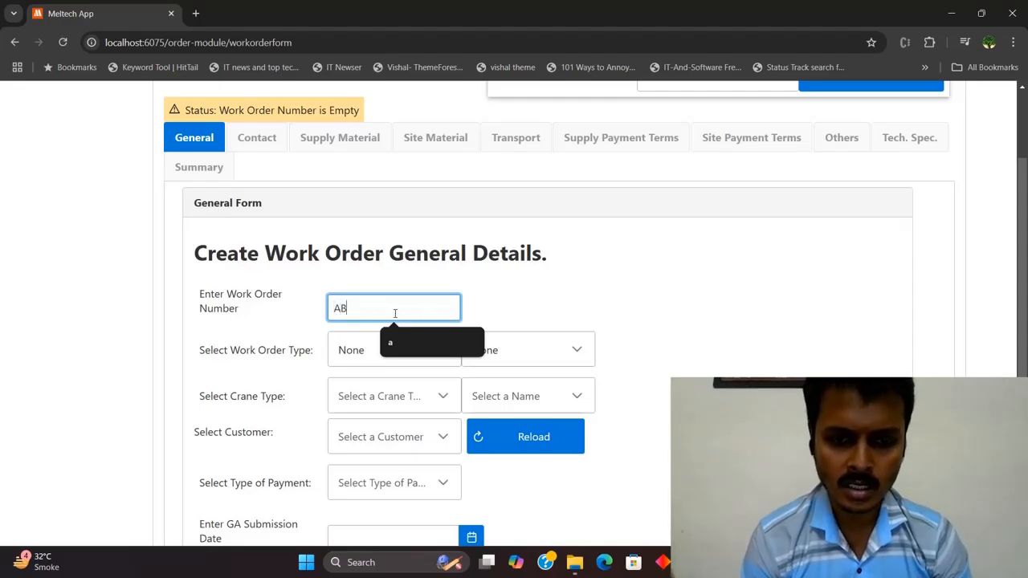
type("-1")
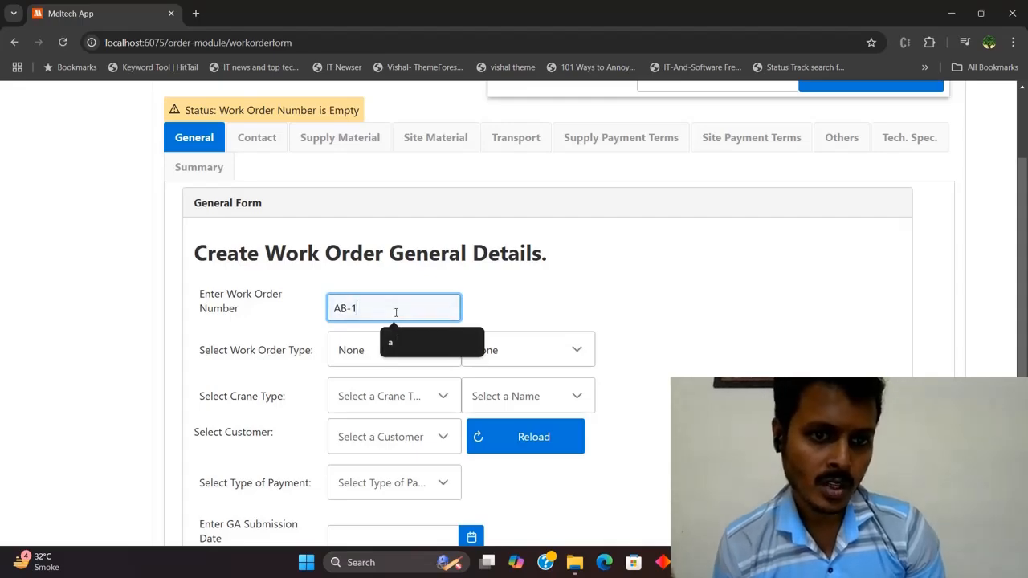
left_click(388, 305)
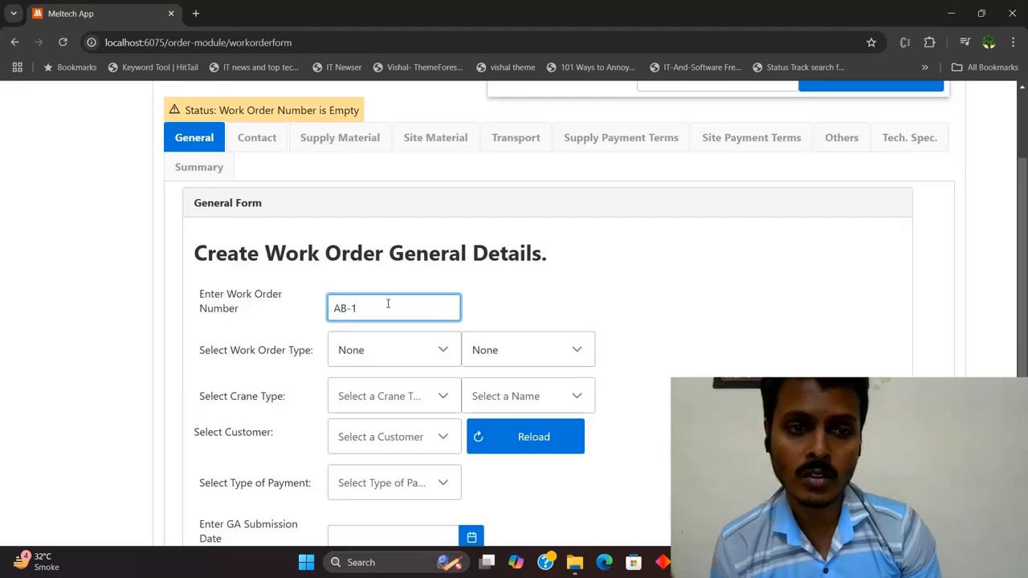
left_click(534, 305)
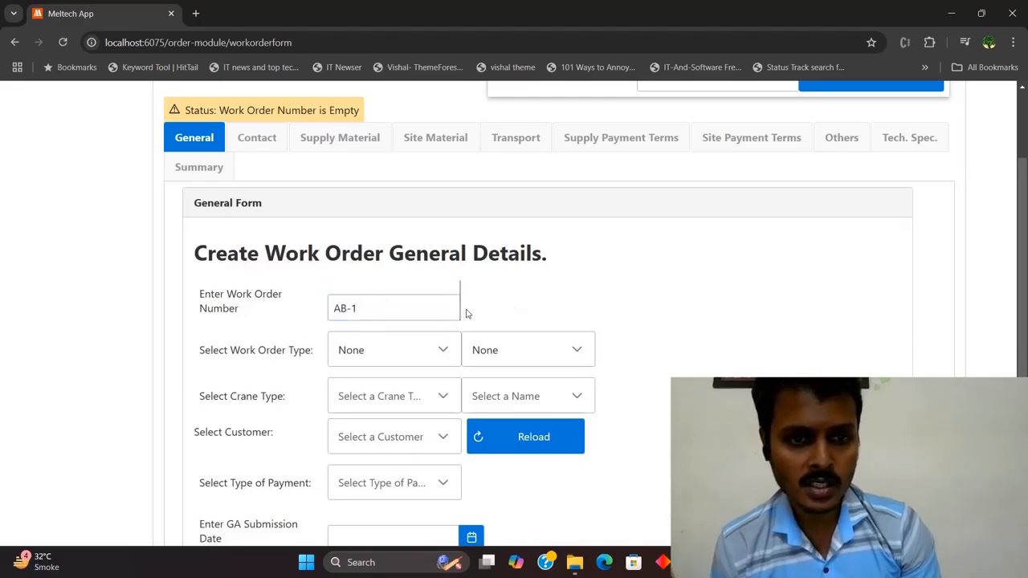
left_click(434, 309)
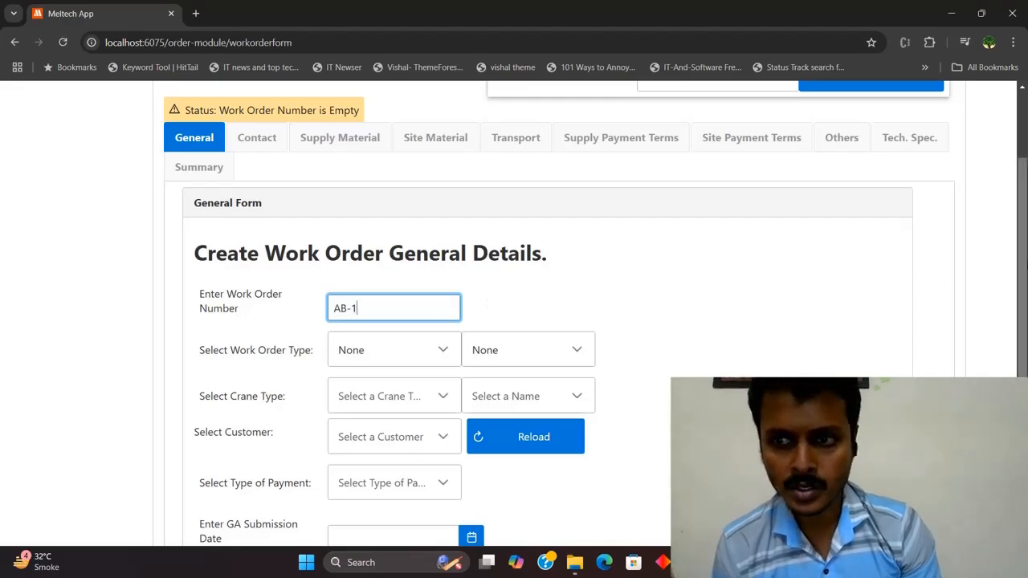
Examine the available options in both work order type lists without choosing one.
scroll(1012, 297, "down", 1)
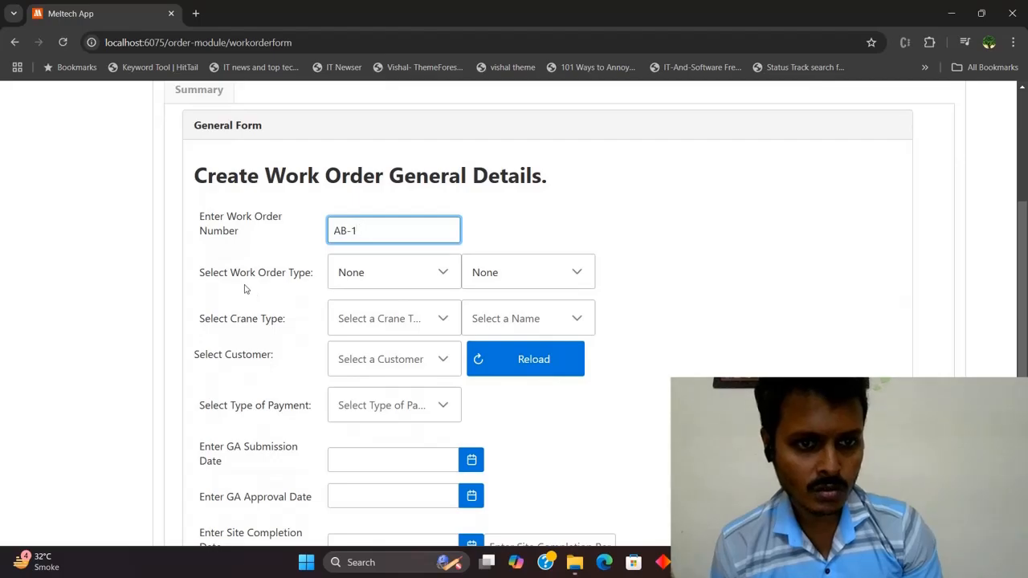
left_click(441, 272)
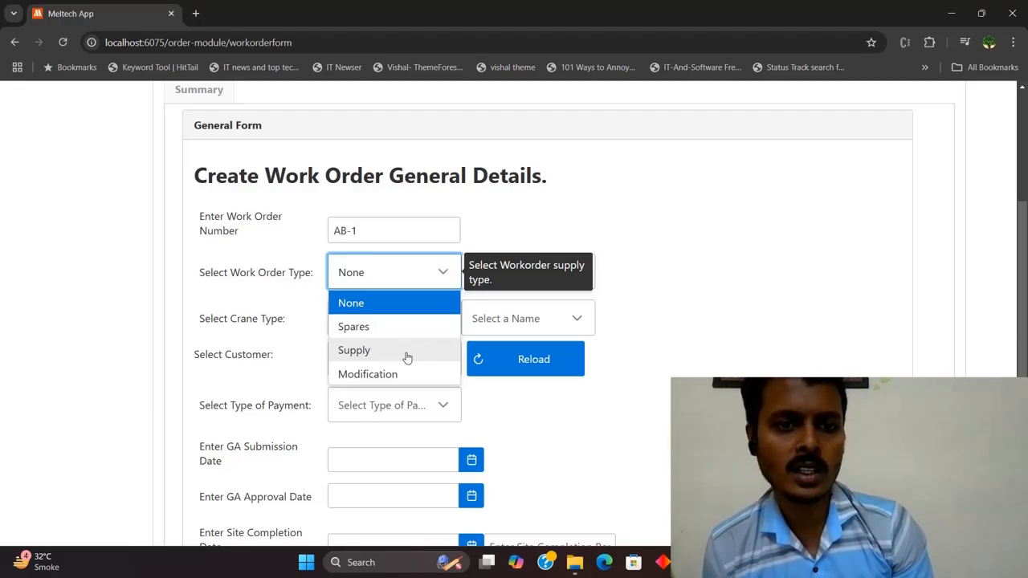
left_click(654, 282)
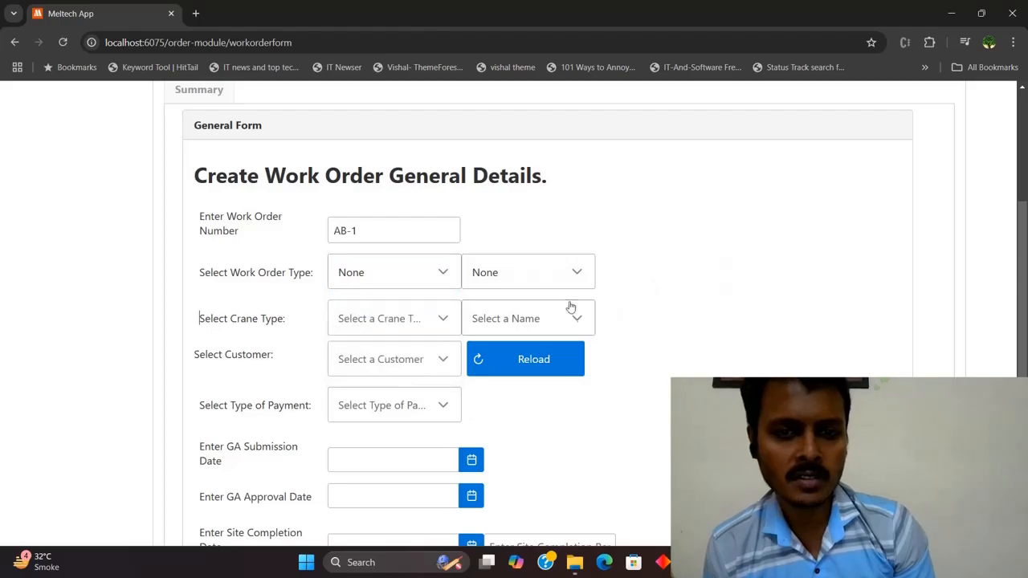
left_click(505, 275)
left_click(603, 243)
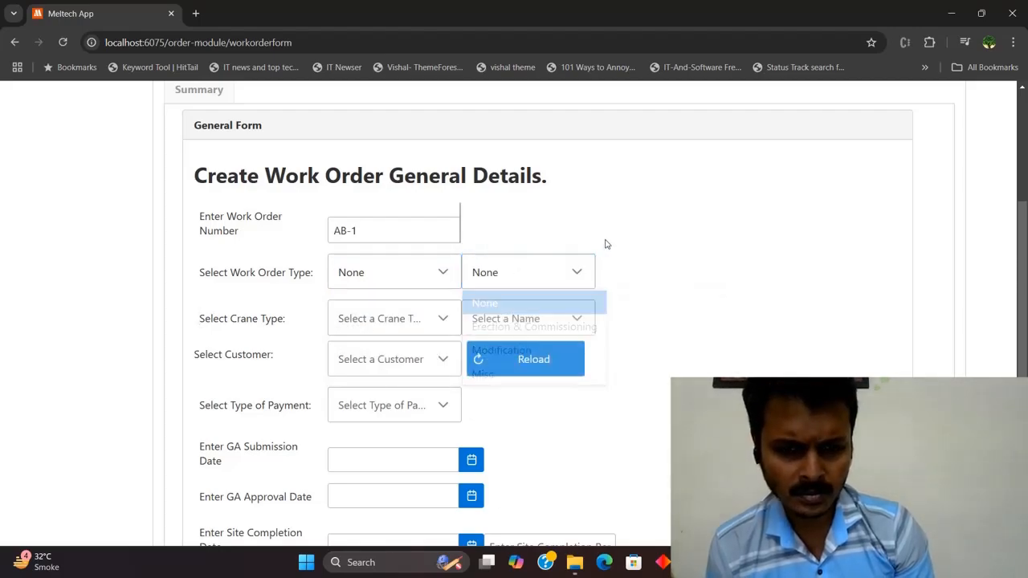
Look through the available crane types and set the crane type to Double Girder Crane.
left_click(434, 325)
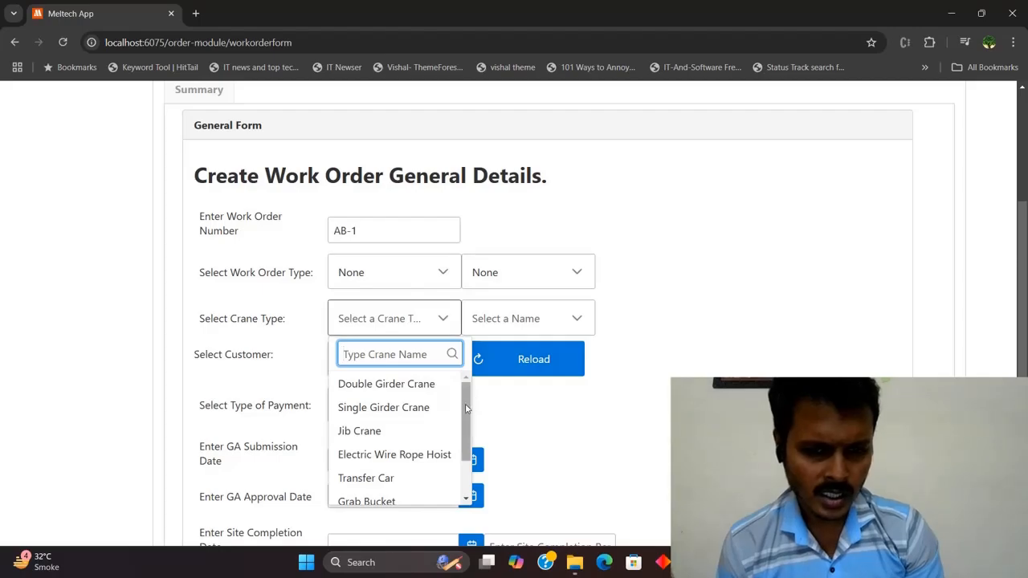
scroll(463, 406, "down", 1)
left_click_drag(464, 406, 465, 418)
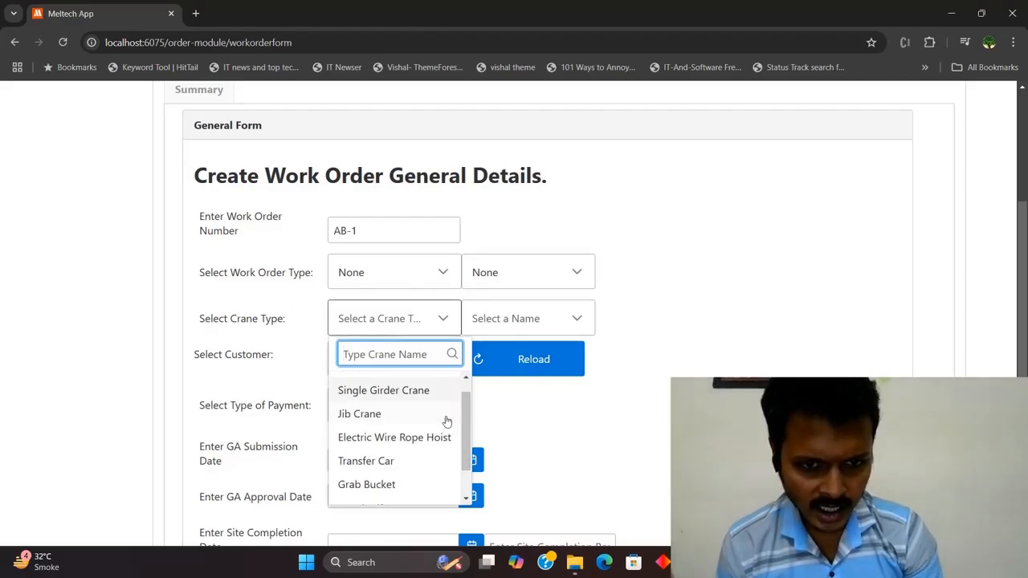
left_click_drag(464, 428, 468, 453)
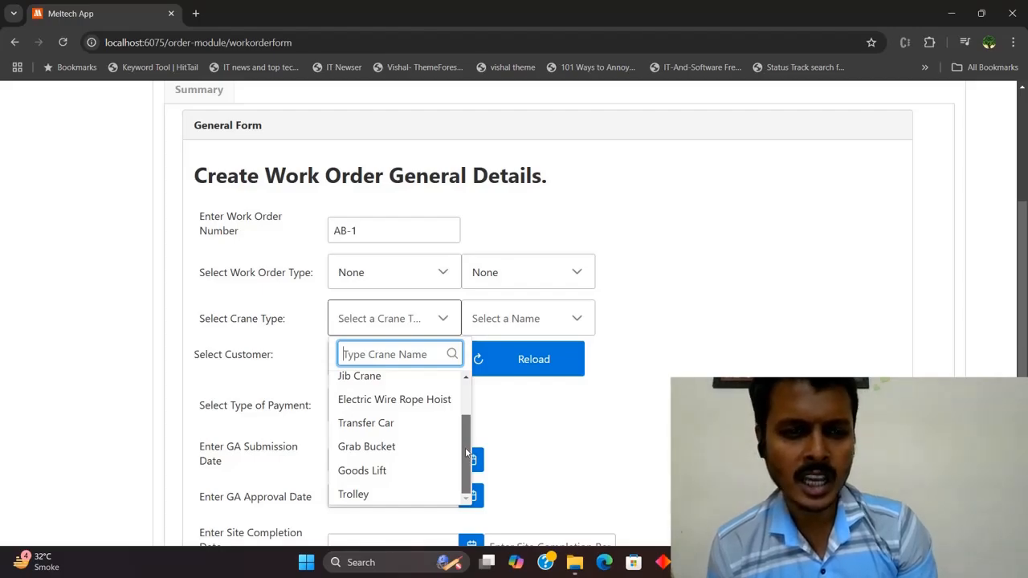
left_click_drag(466, 453, 467, 413)
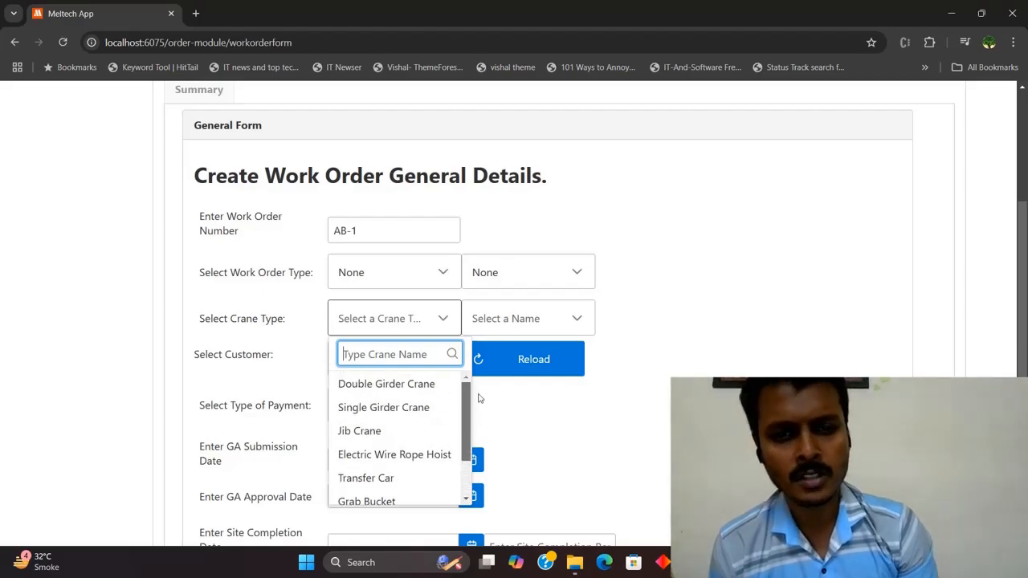
left_click(560, 323)
left_click(422, 319)
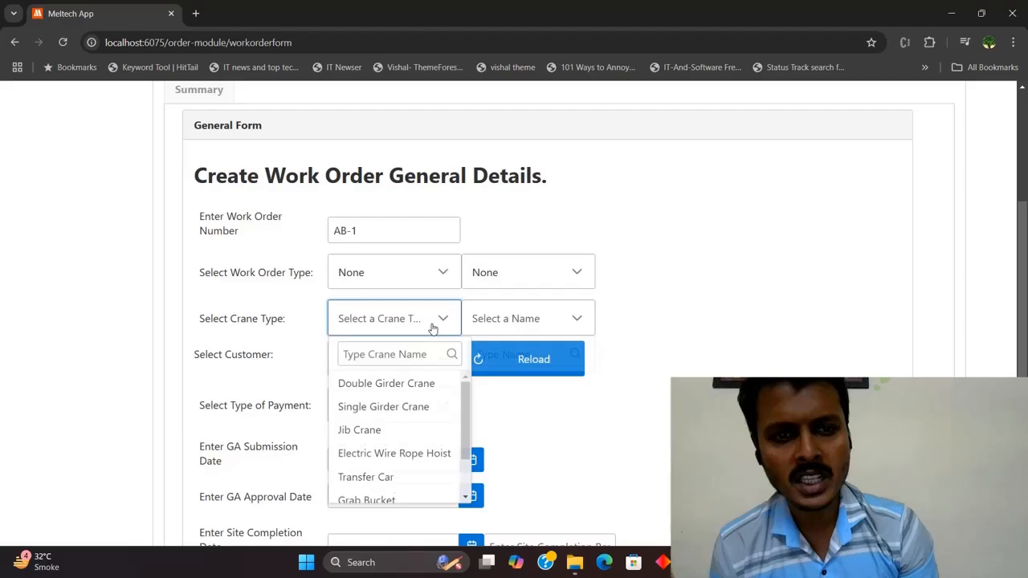
left_click(416, 387)
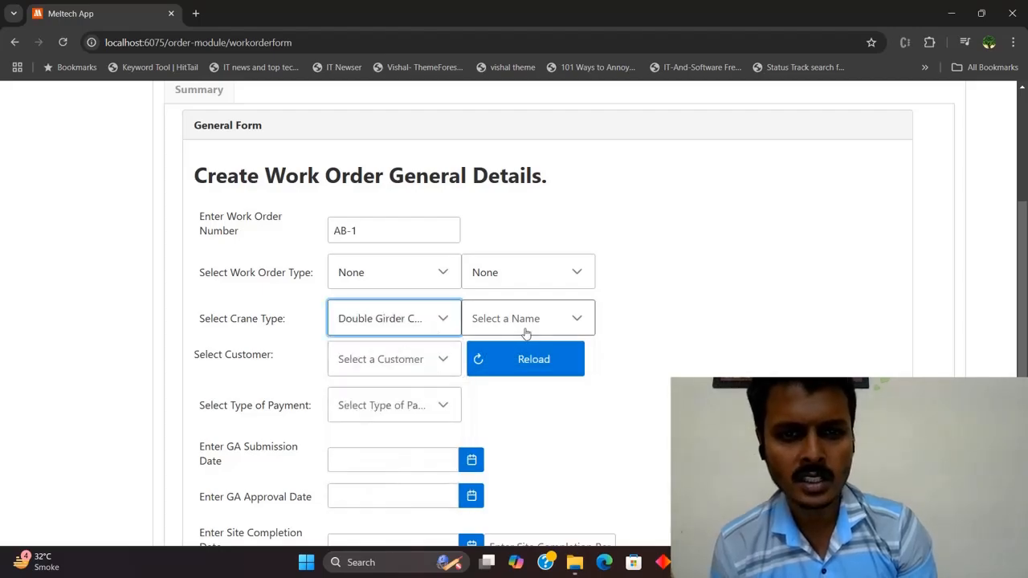
Set the crane variant for the Double Girder Crane to EOT and look through the crane type list.
left_click(533, 322)
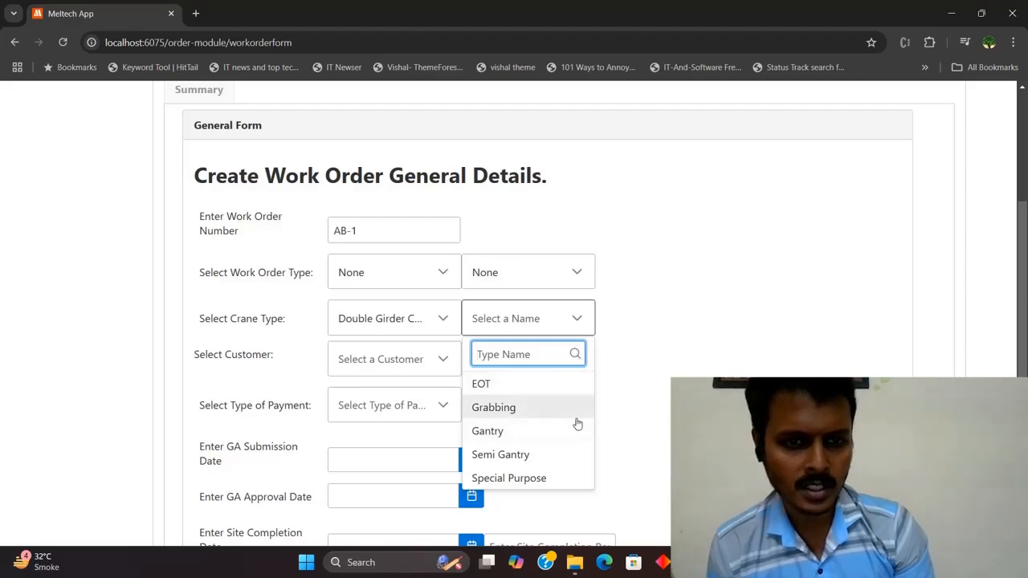
left_click(441, 278)
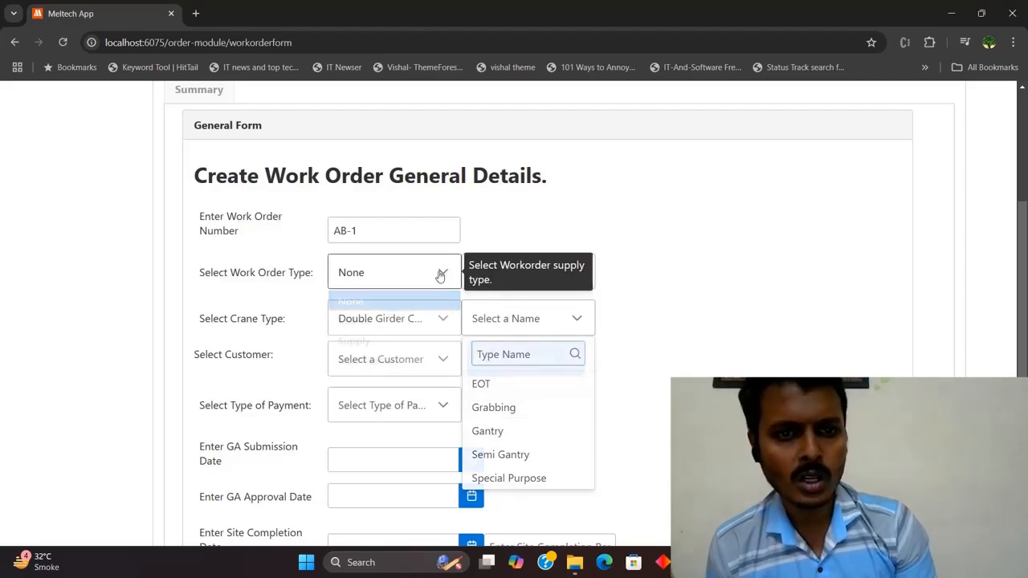
left_click(648, 351)
left_click(447, 321)
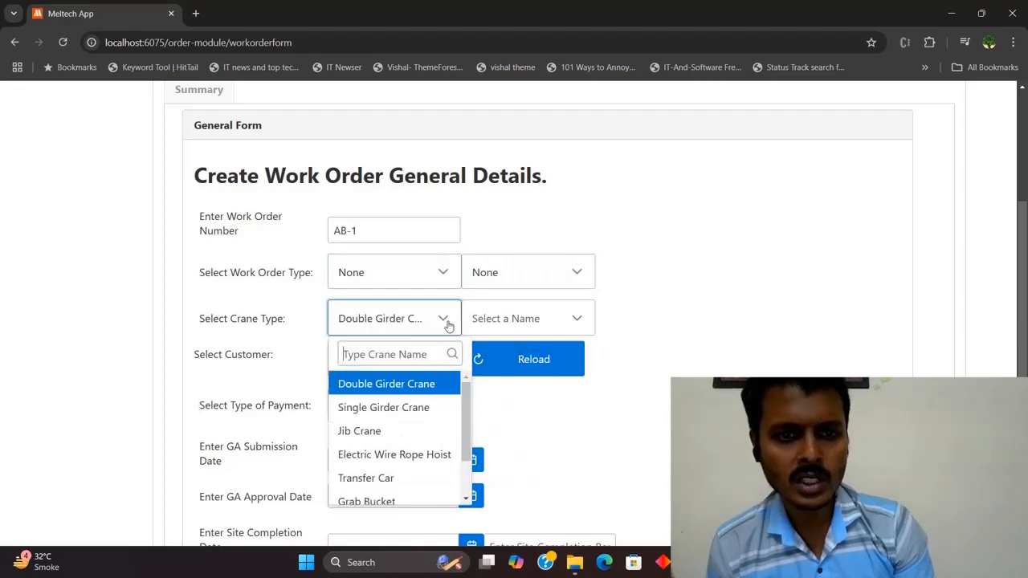
left_click(525, 321)
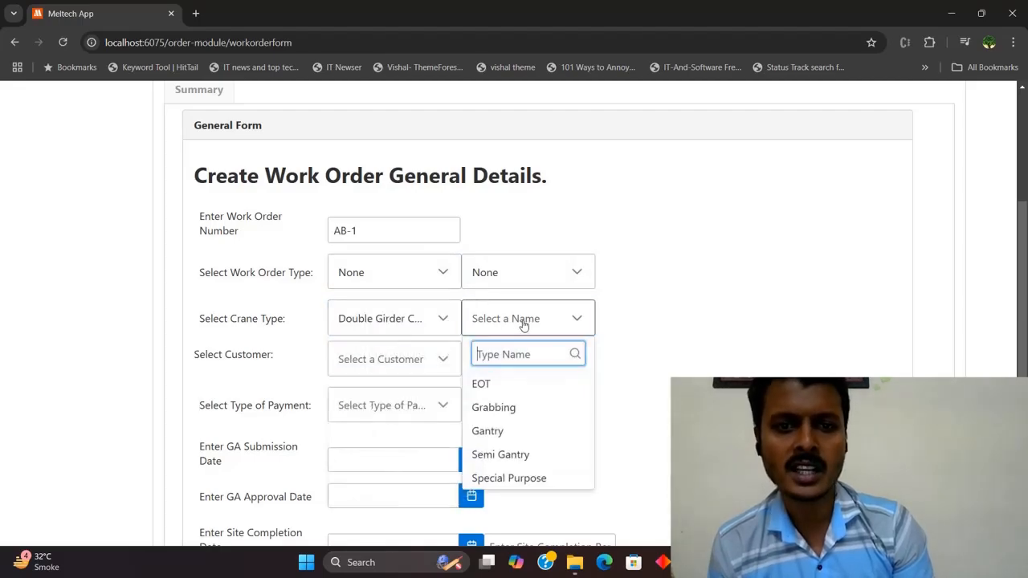
left_click(554, 384)
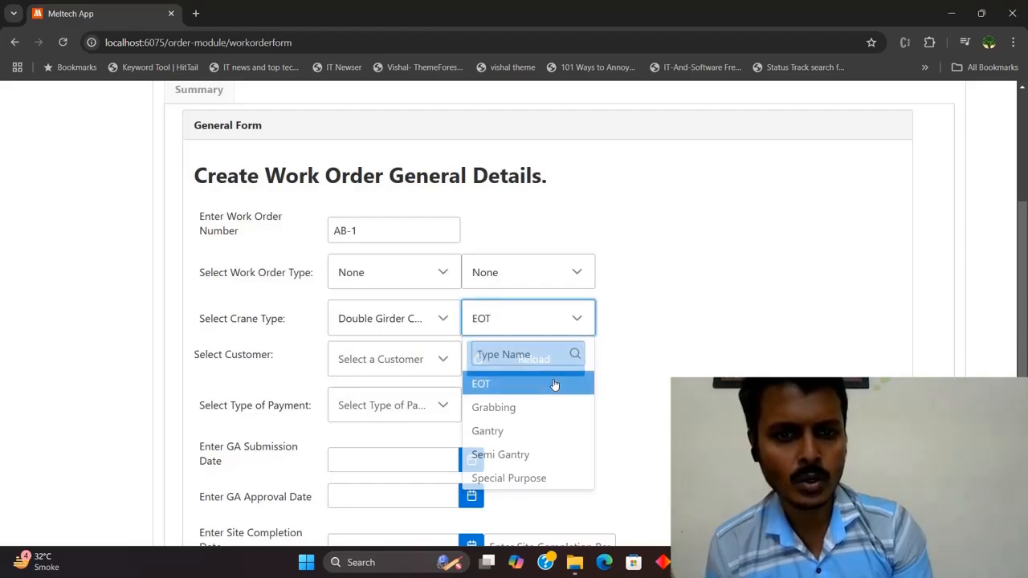
left_click(418, 322)
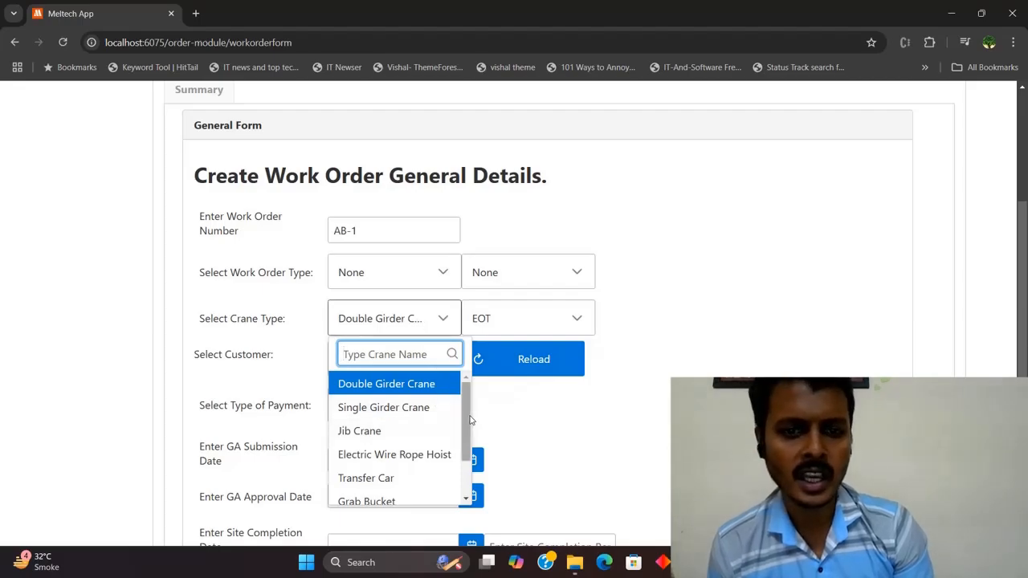
scroll(462, 438, "down", 2)
left_click(665, 310)
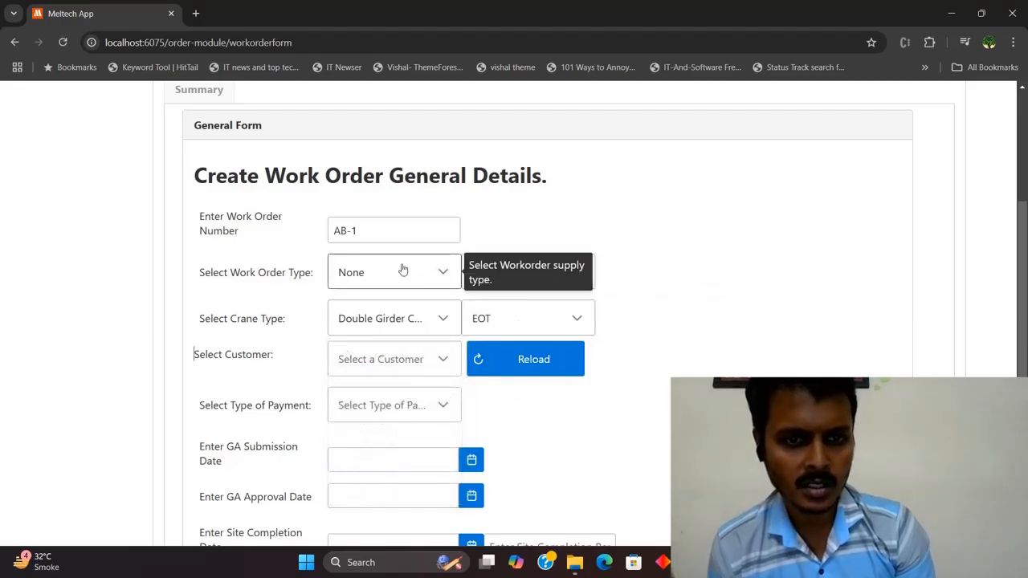
Try Modification and Supply as the work order's supply type and examine the form fields shown with Modification chosen.
left_click(403, 272)
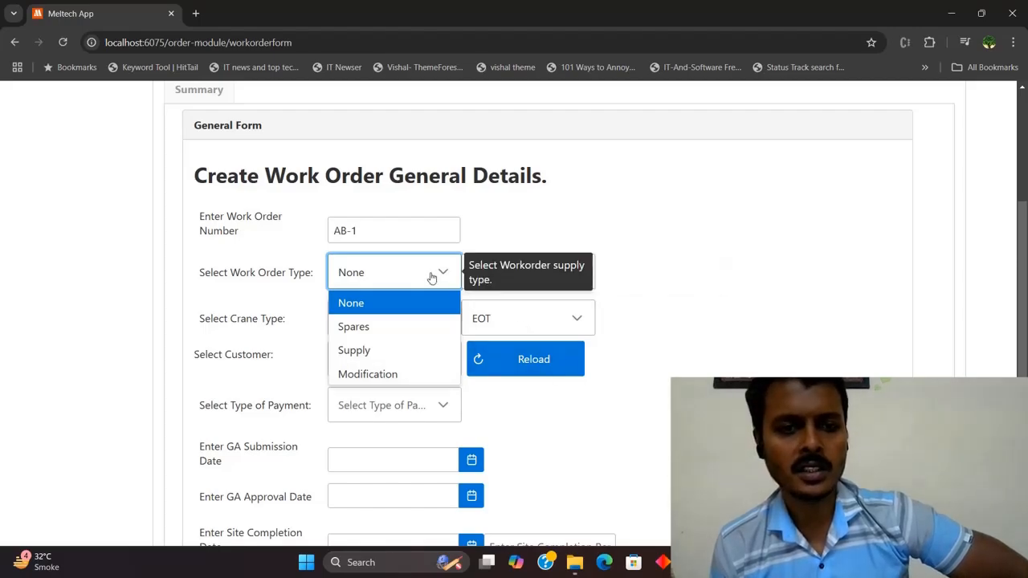
left_click(430, 374)
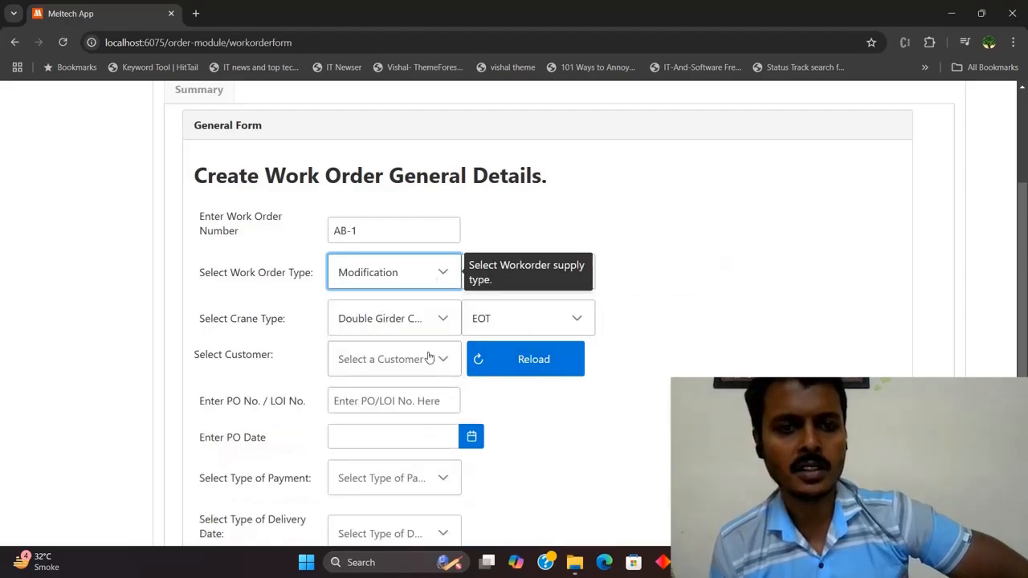
left_click(440, 268)
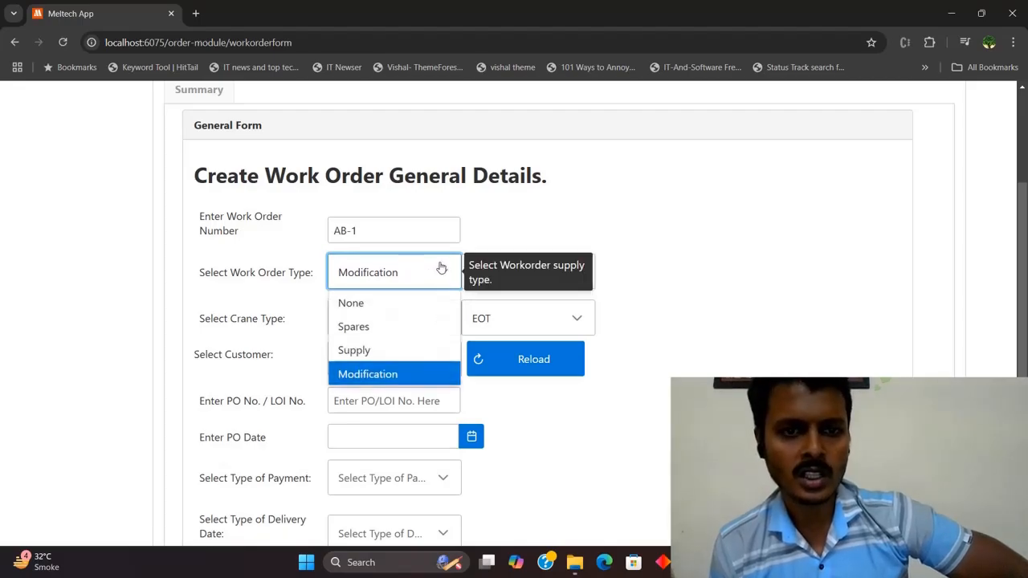
left_click(416, 374)
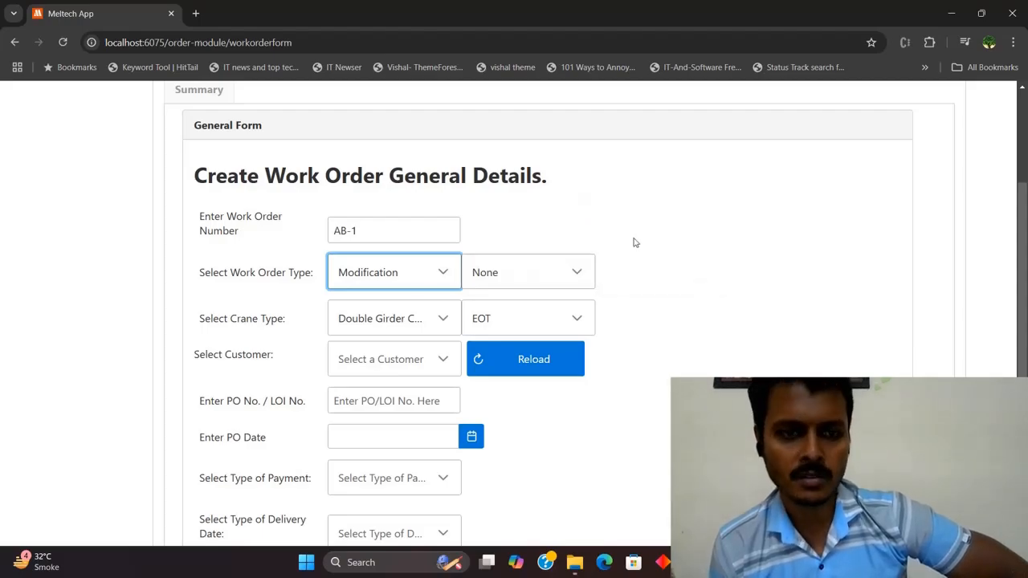
left_click(438, 273)
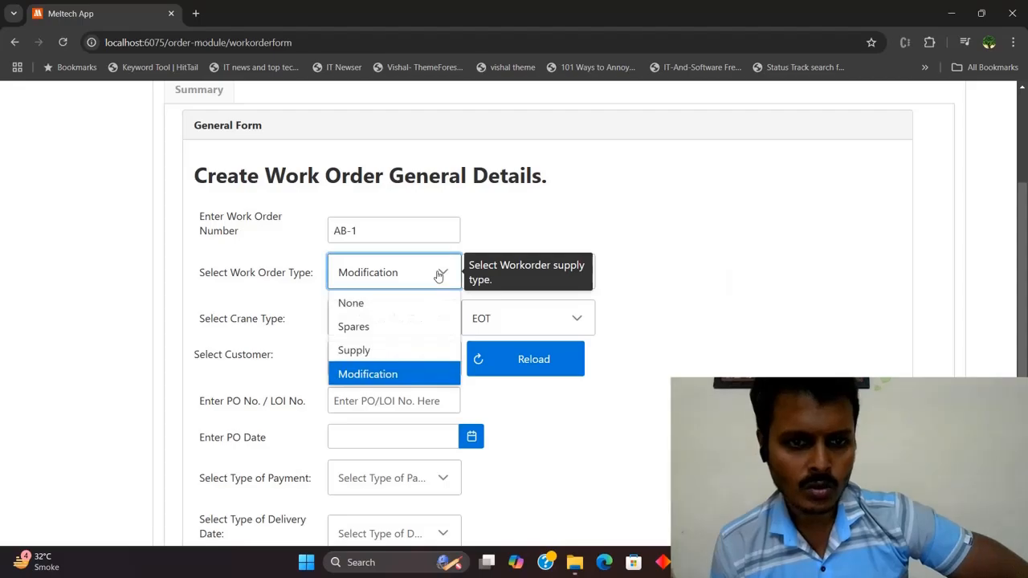
left_click(429, 350)
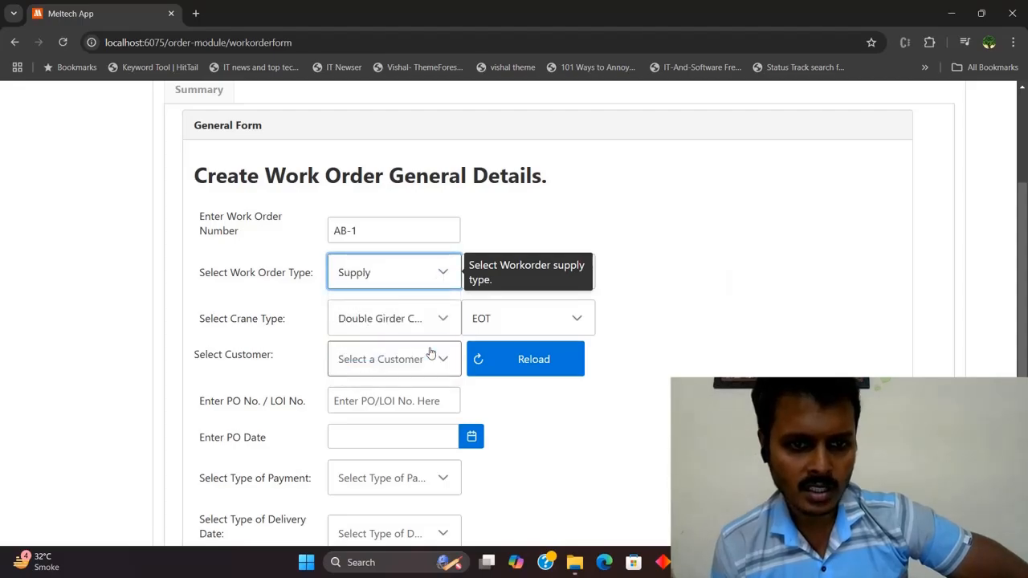
left_click(433, 273)
left_click(377, 374)
scroll(377, 374, "down", 2)
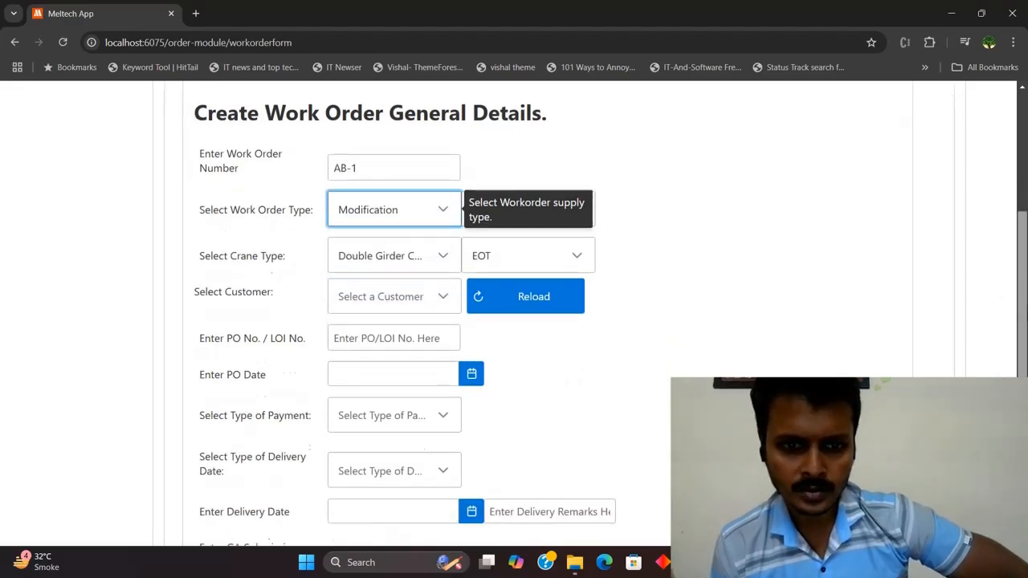
scroll(514, 313, "down", 2)
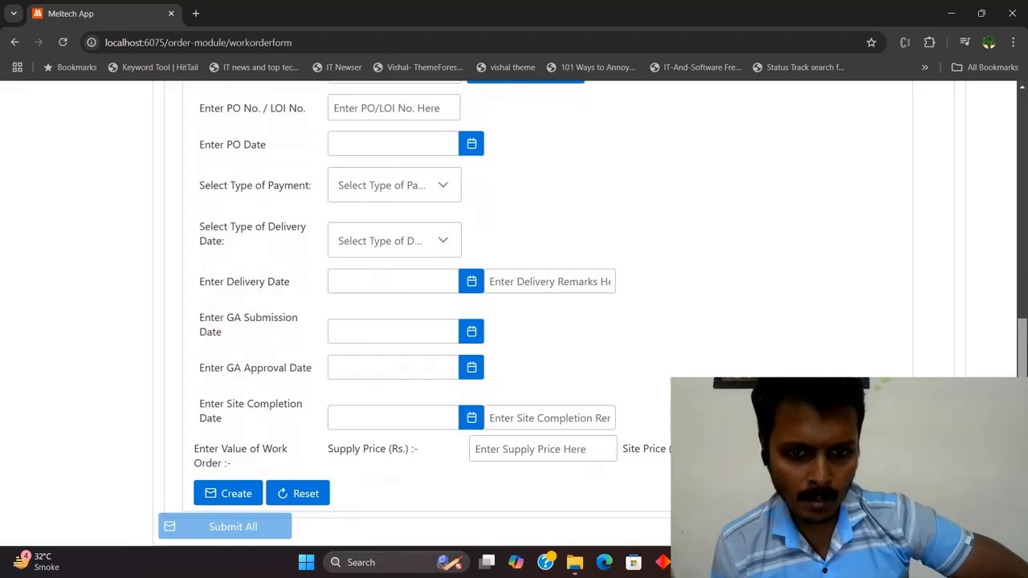
scroll(661, 356, "up", 4)
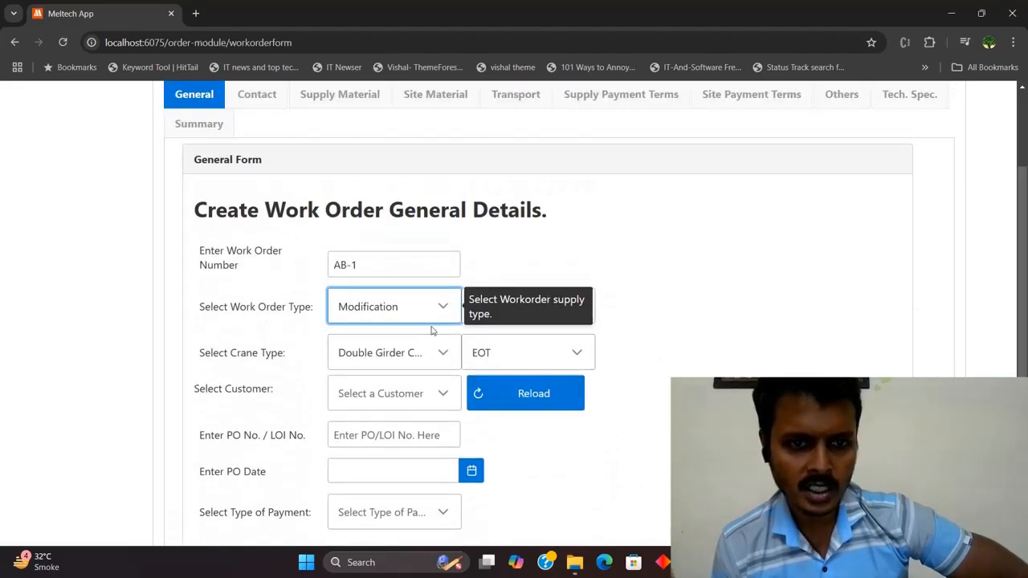
Set the work order's supply type to Supply and check the general form's fields.
left_click(436, 308)
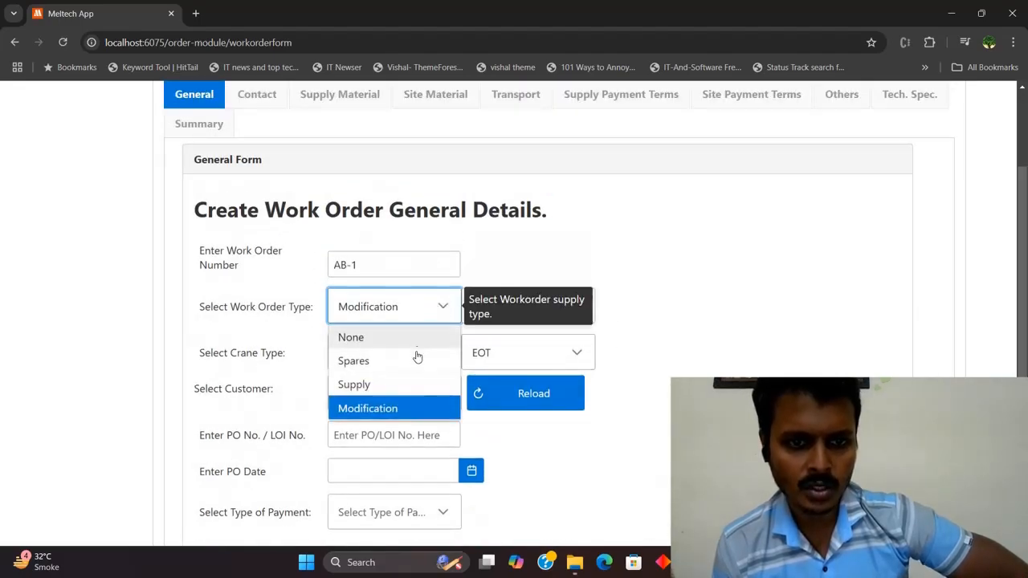
left_click(414, 392)
scroll(414, 391, "down", 4)
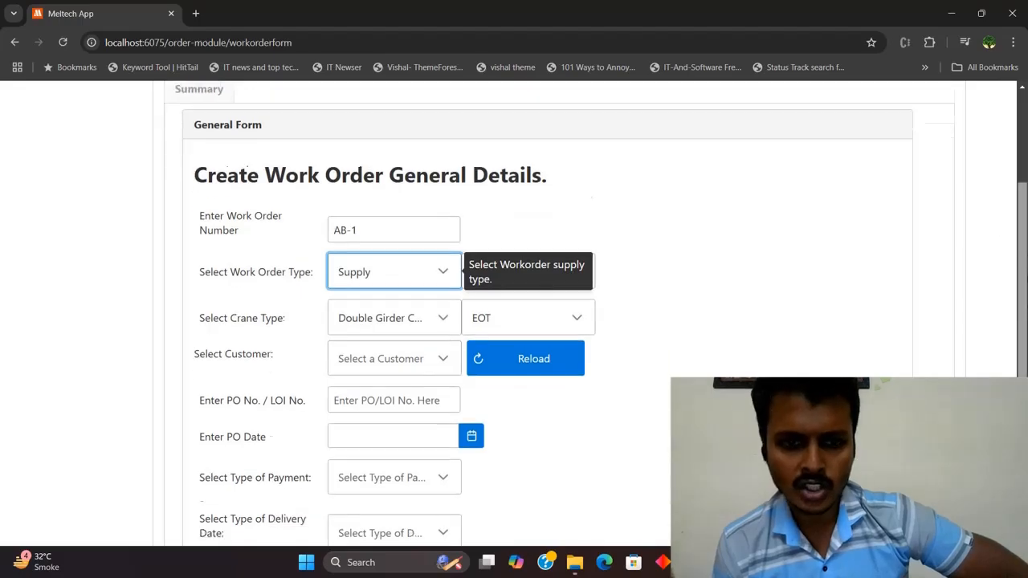
scroll(413, 321, "up", 4)
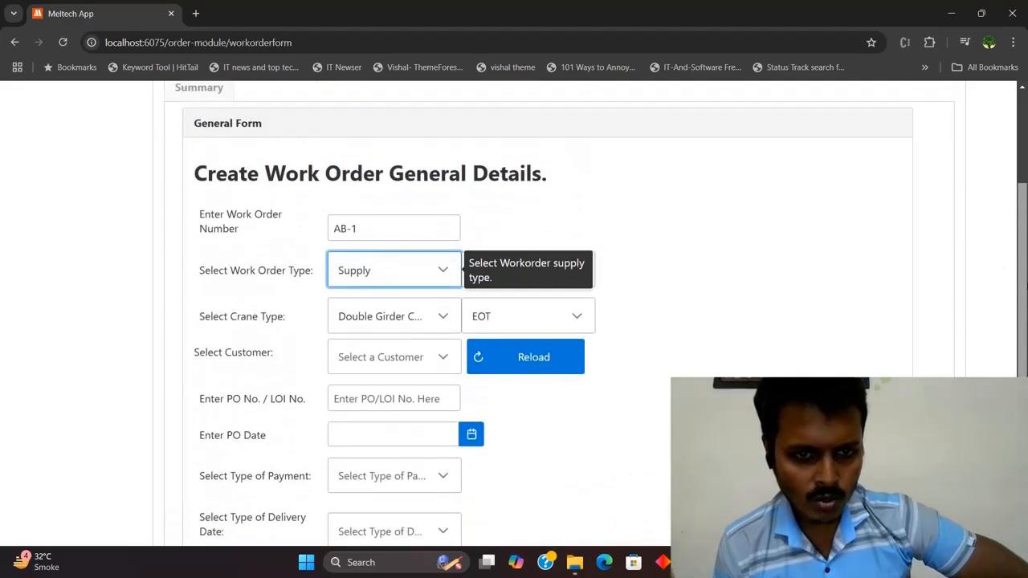
scroll(414, 321, "down", 1)
left_click(650, 280)
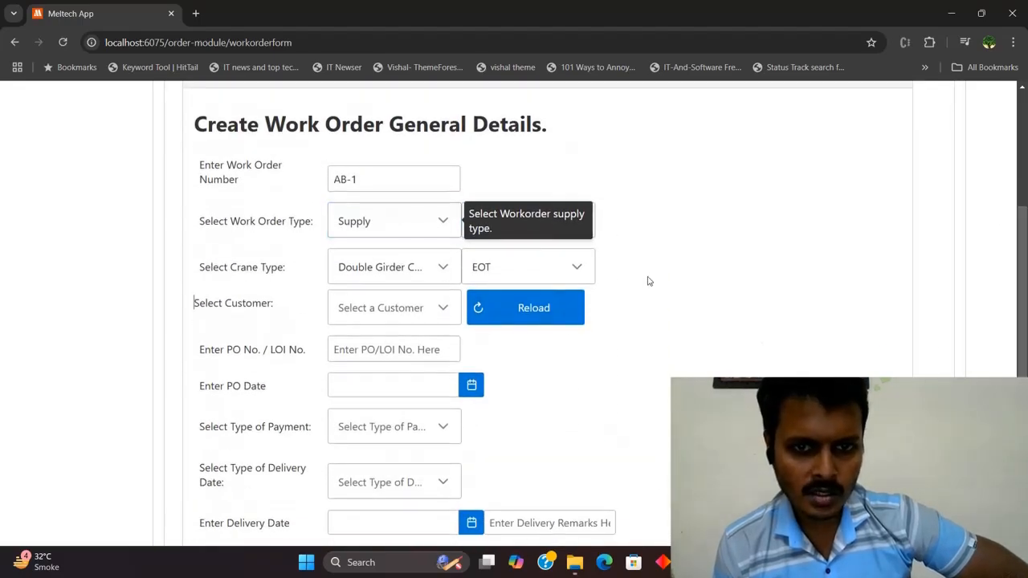
left_click(442, 221)
left_click(386, 298)
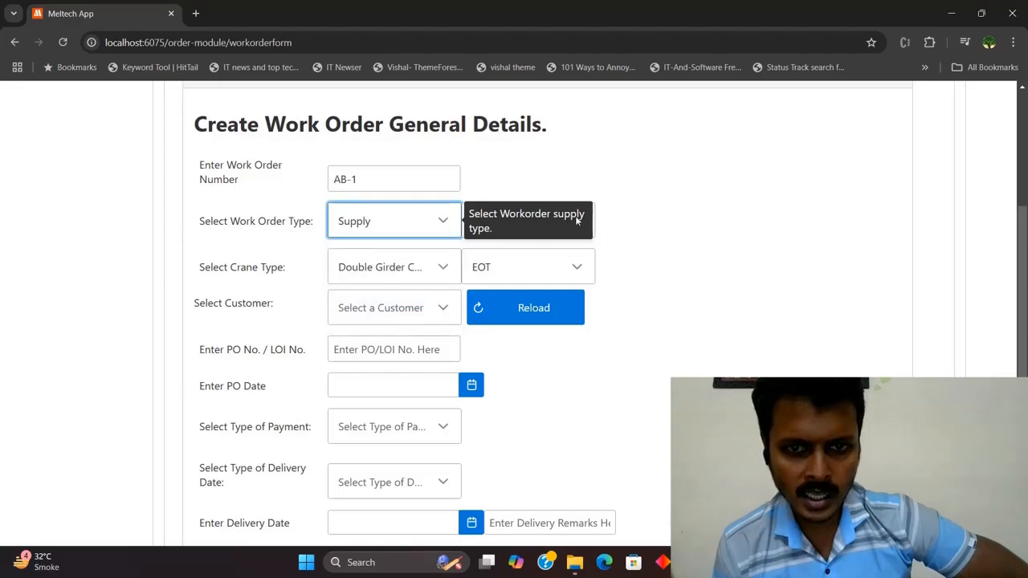
left_click(565, 216)
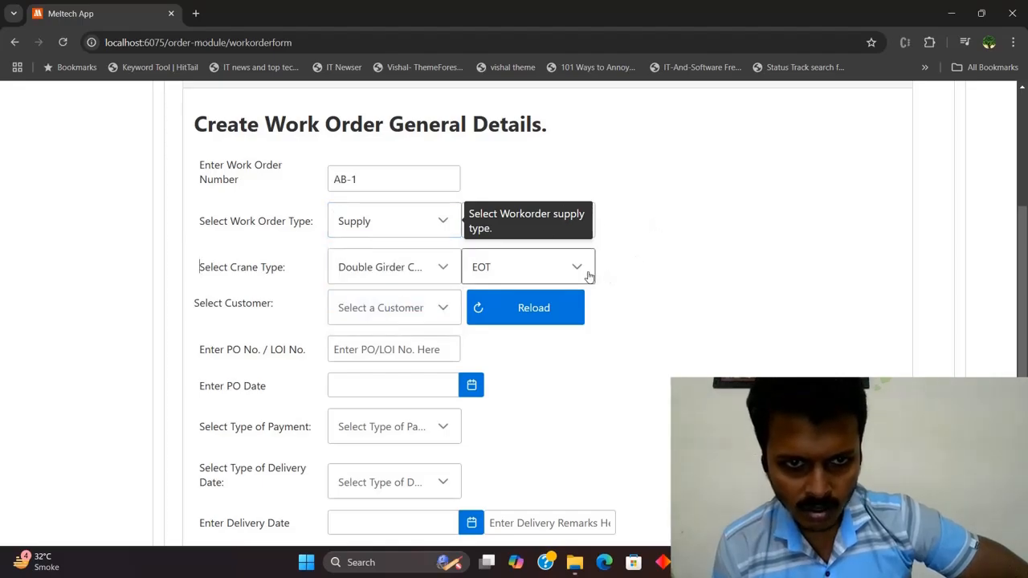
Set the crane type to Double Girder Crane with the Grabbing variant and choose BYD as the customer.
left_click(443, 267)
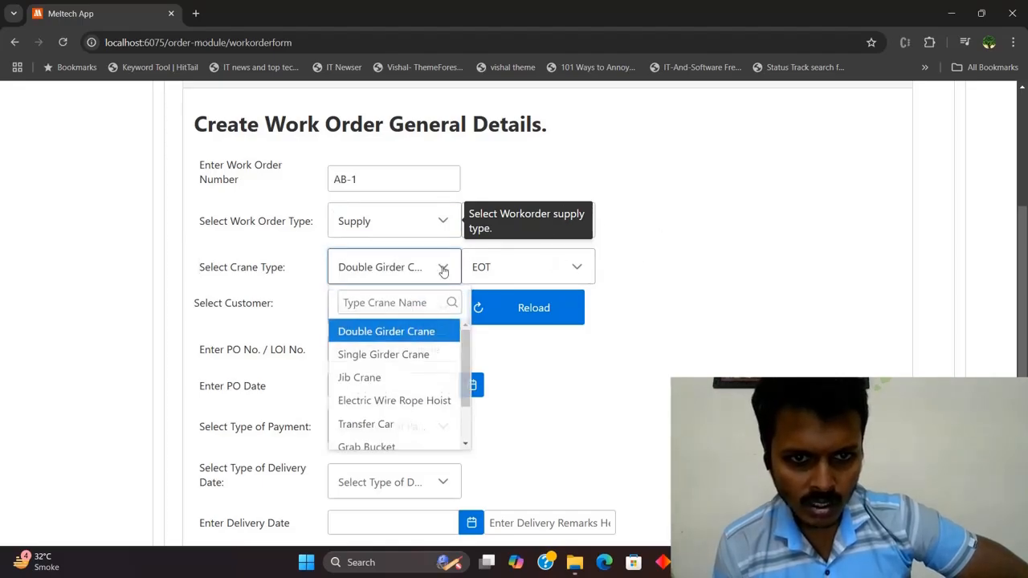
left_click(413, 336)
left_click(551, 272)
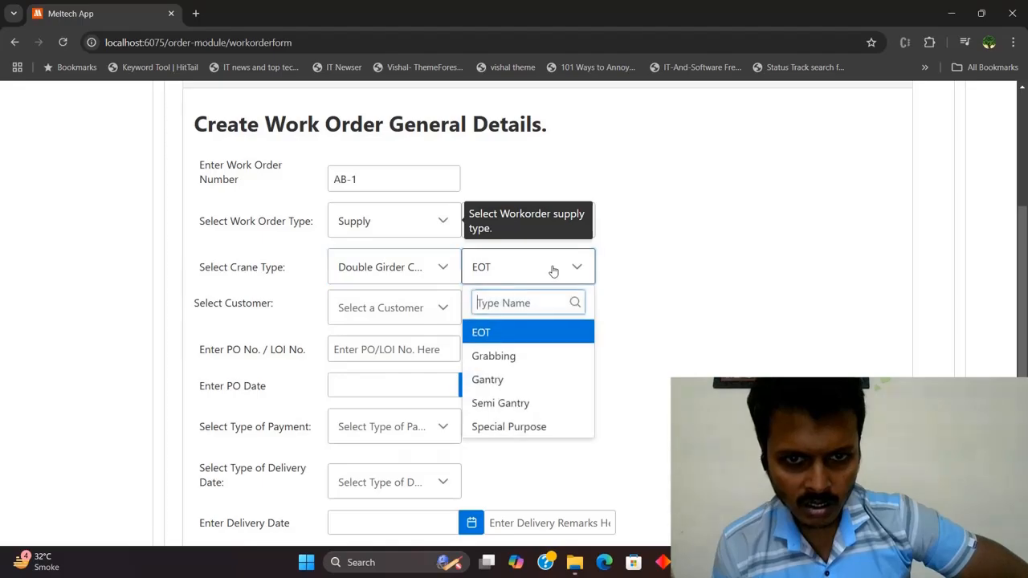
left_click(518, 358)
left_click(445, 321)
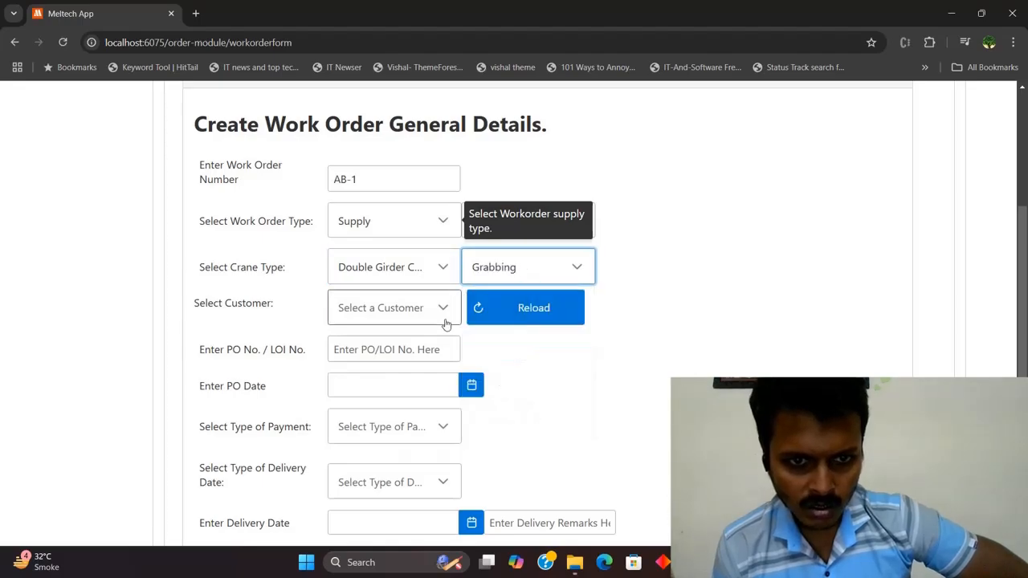
left_click(409, 374)
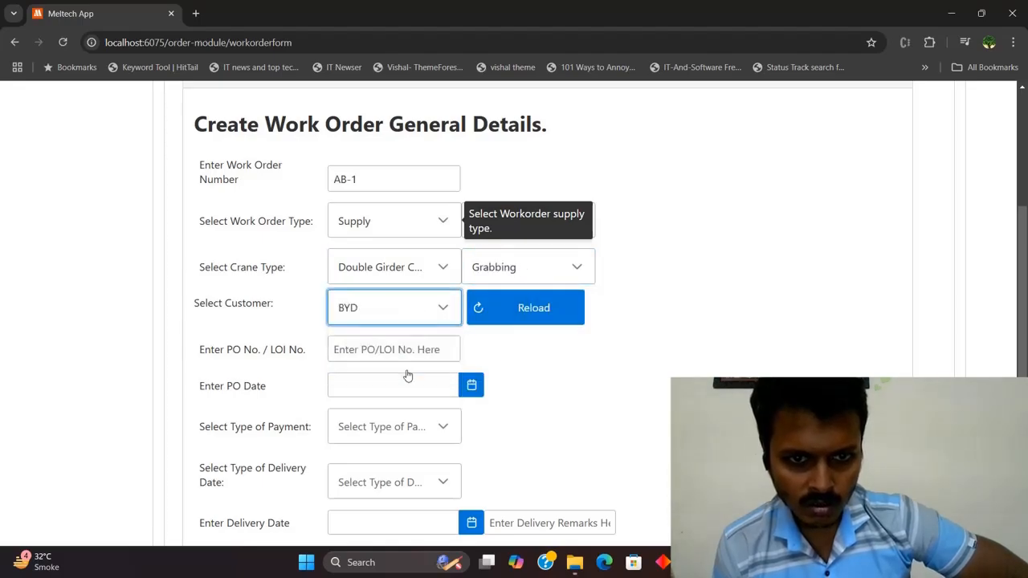
Keep Supply as the work order's supply type and set its service type to Erection & Commissioning.
left_click(518, 228)
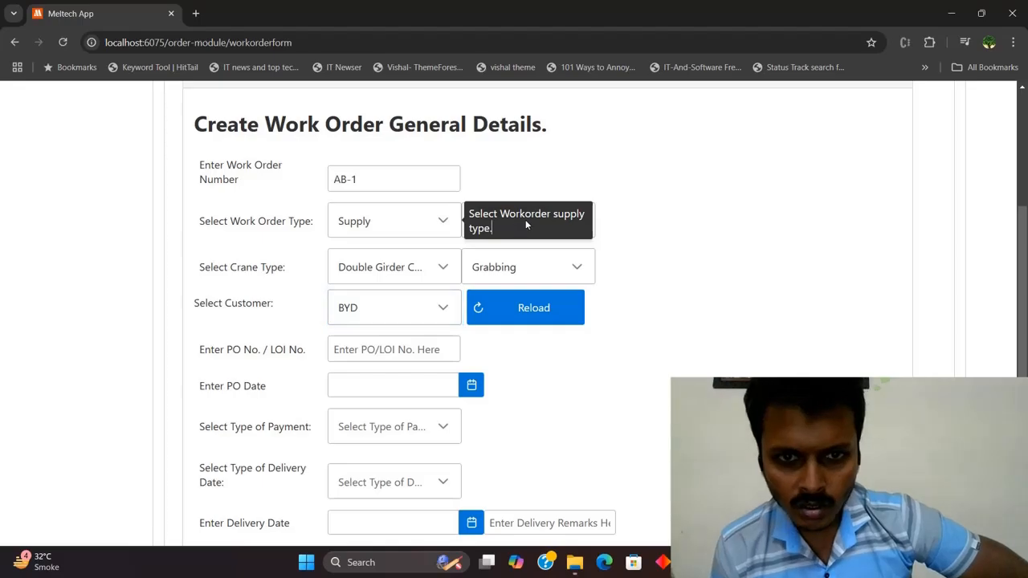
left_click_drag(537, 221, 456, 212)
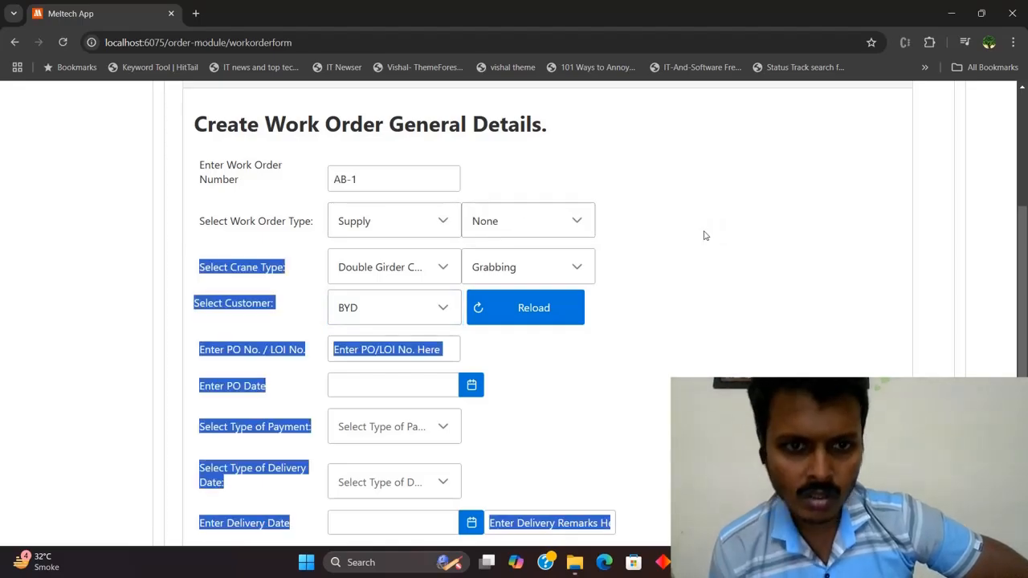
left_click(774, 283)
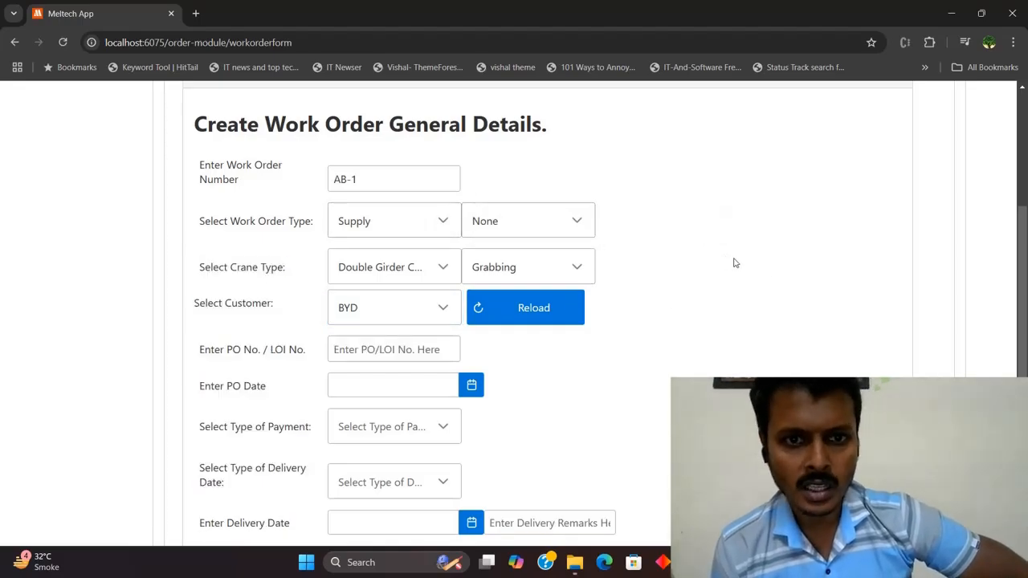
left_click(419, 227)
left_click(393, 298)
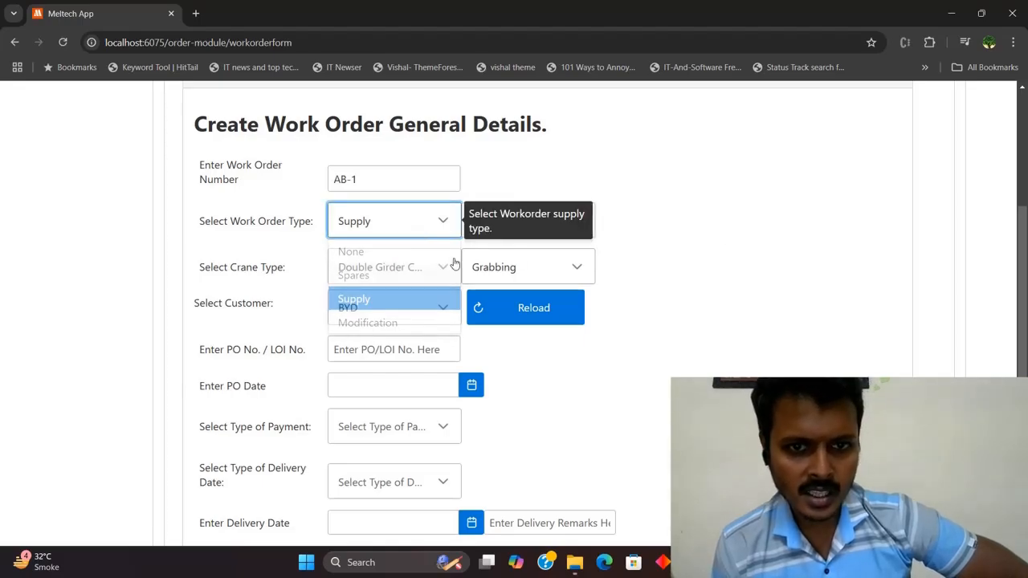
left_click(557, 223)
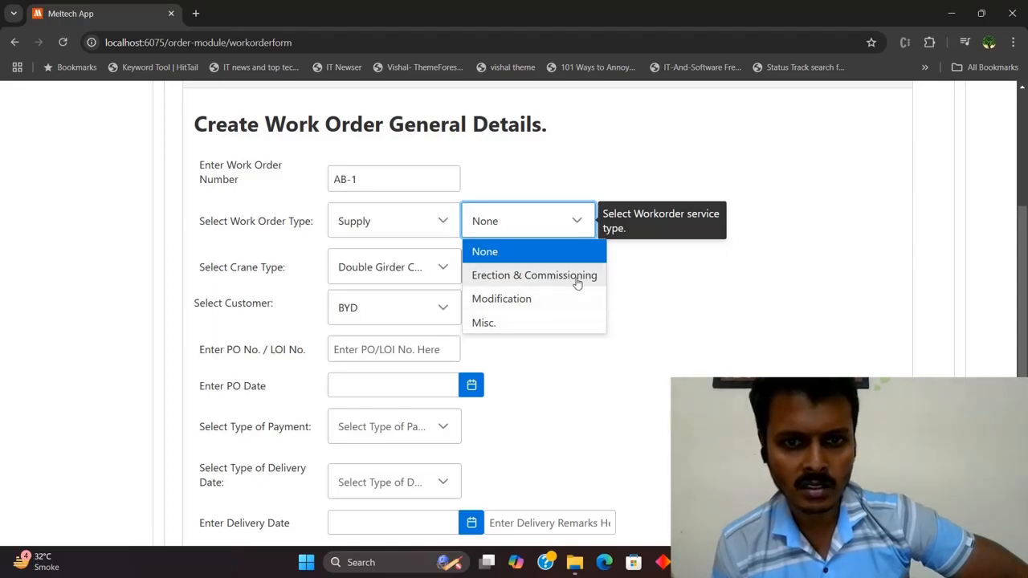
left_click(444, 223)
left_click(505, 226)
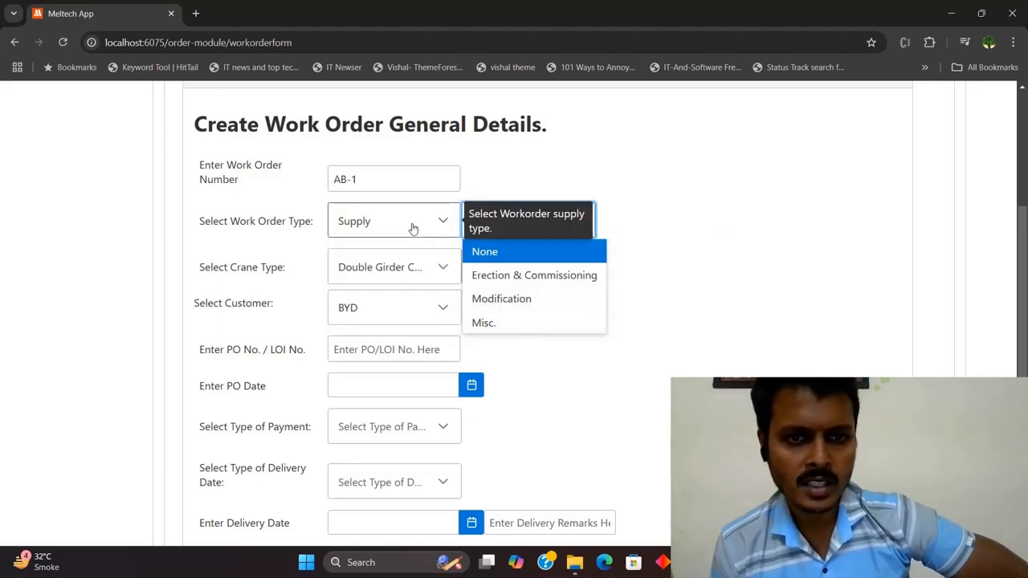
left_click(545, 275)
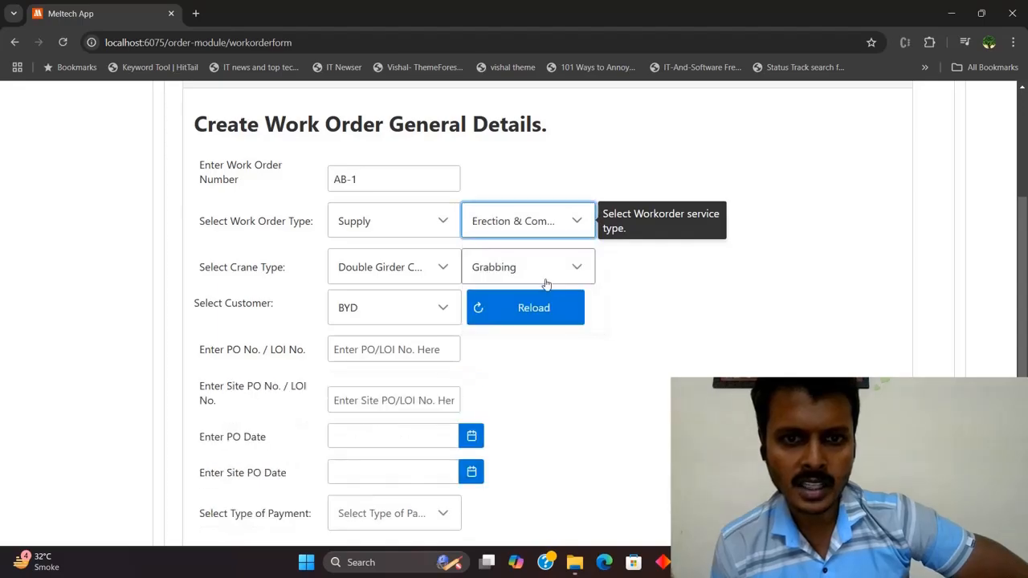
left_click(571, 222)
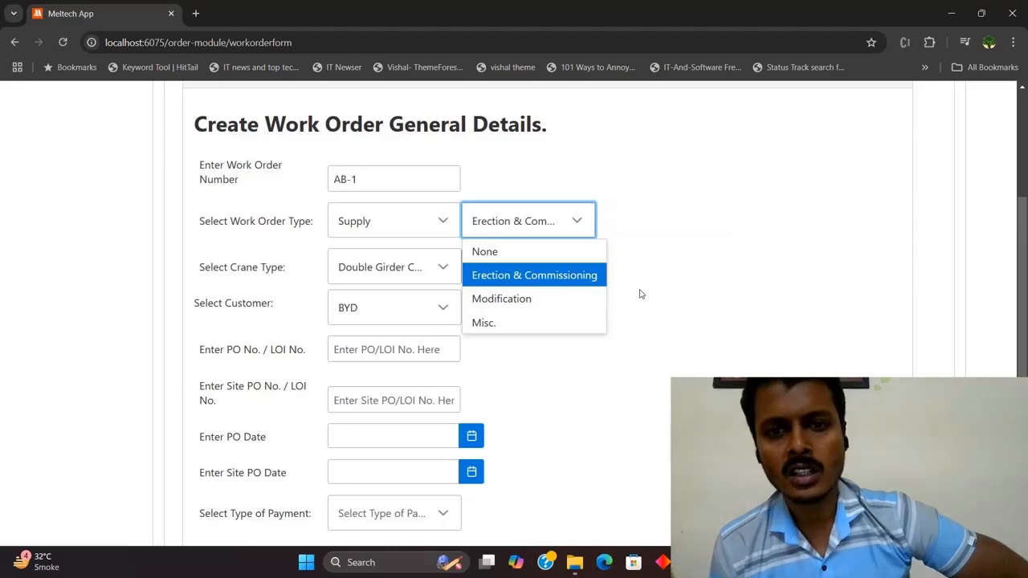
left_click(595, 275)
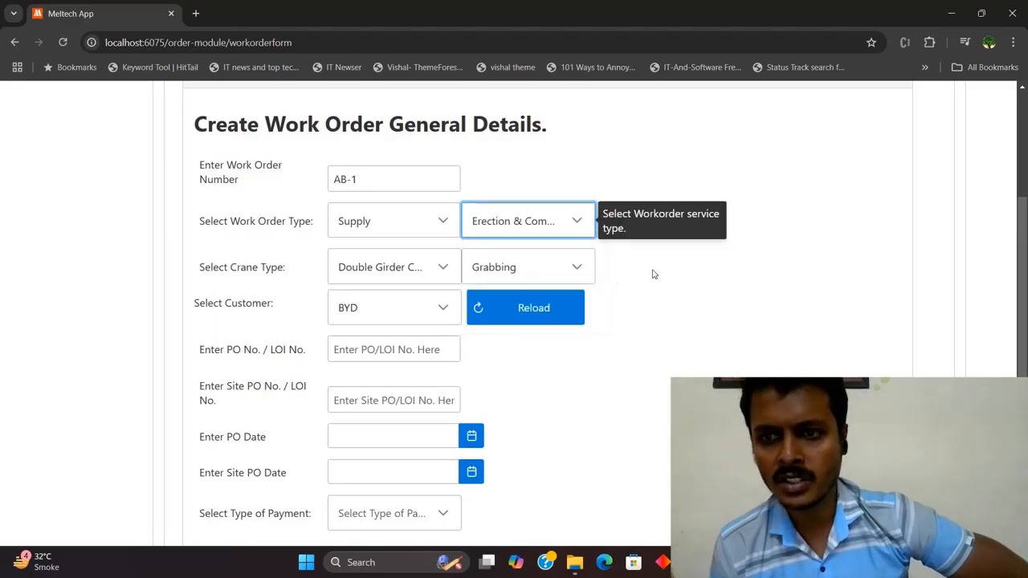
Examine the service type options for the work order, keeping Erection & Commissioning selected.
scroll(651, 270, "up", 5)
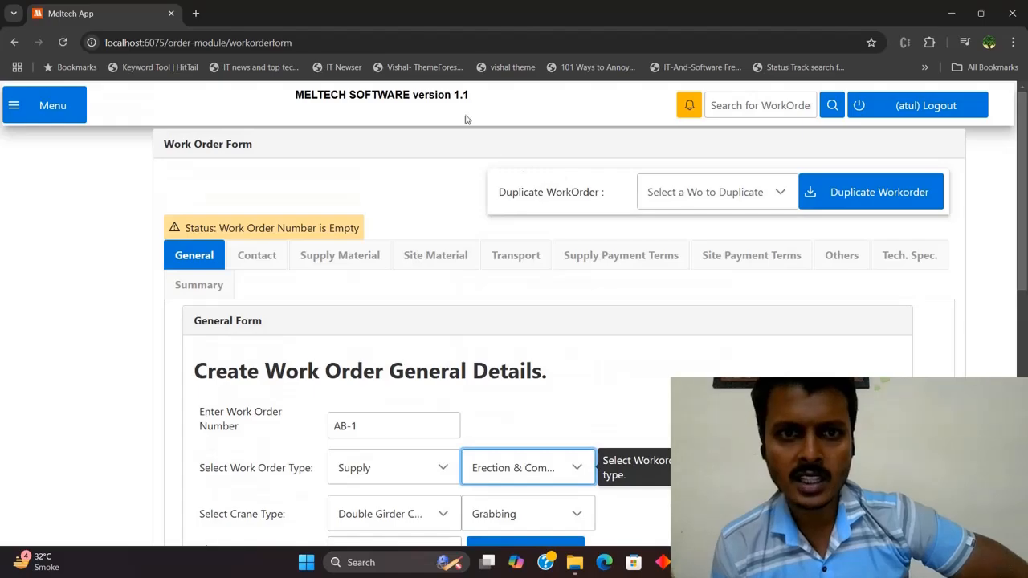
double_click(433, 95)
scroll(433, 95, "down", 3)
scroll(554, 265, "down", 1)
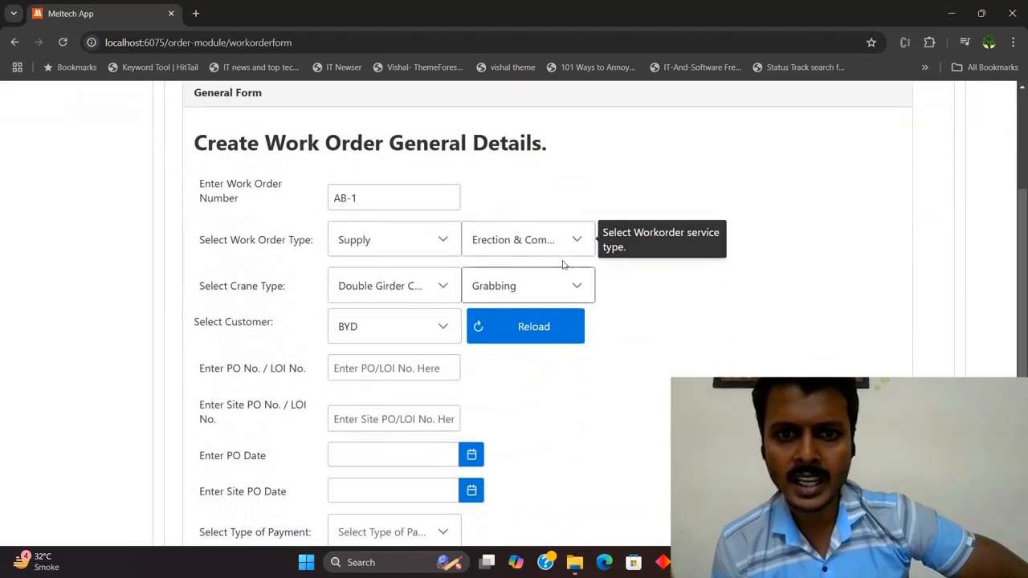
left_click(554, 242)
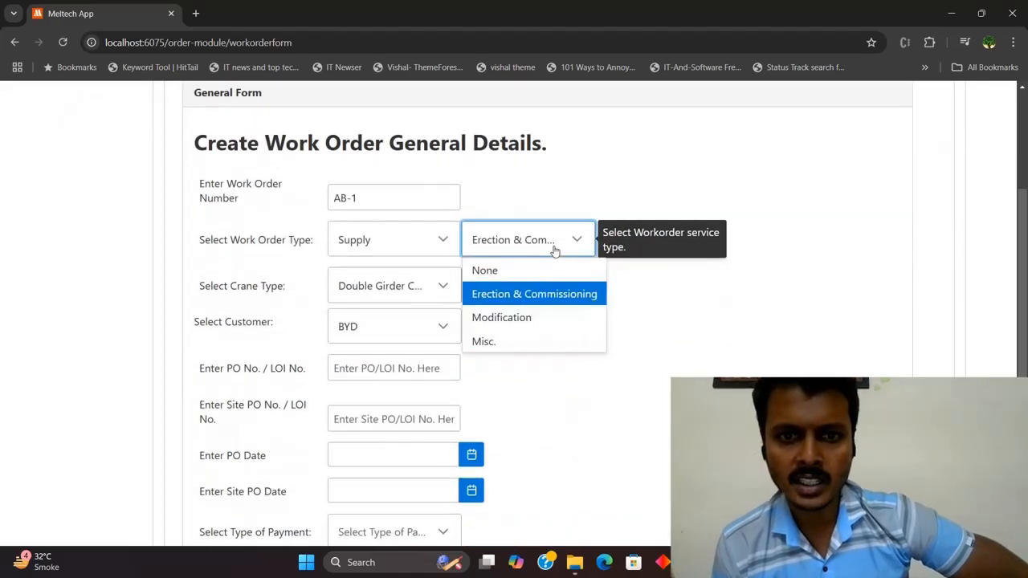
left_click(596, 302)
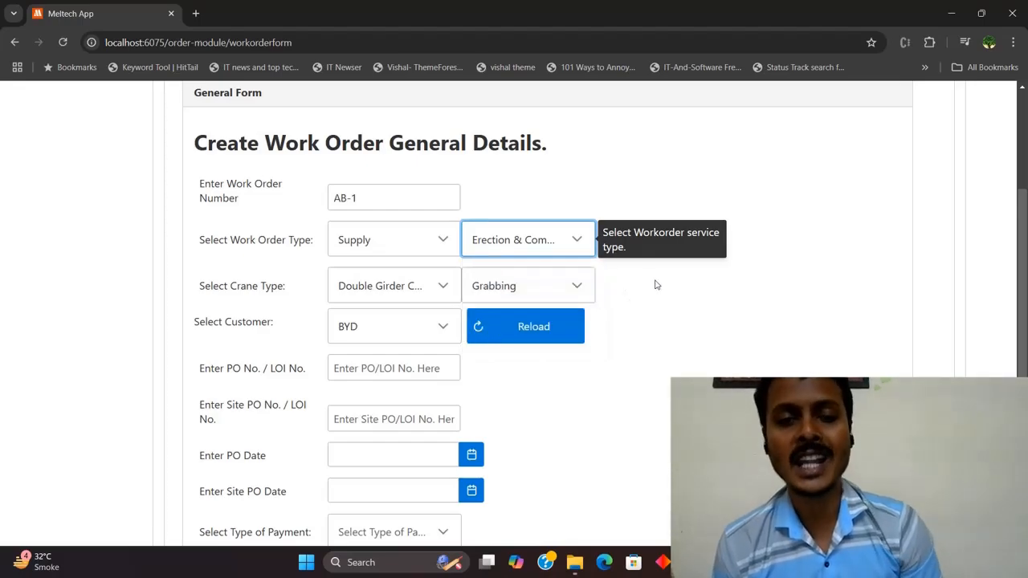
left_click(549, 246)
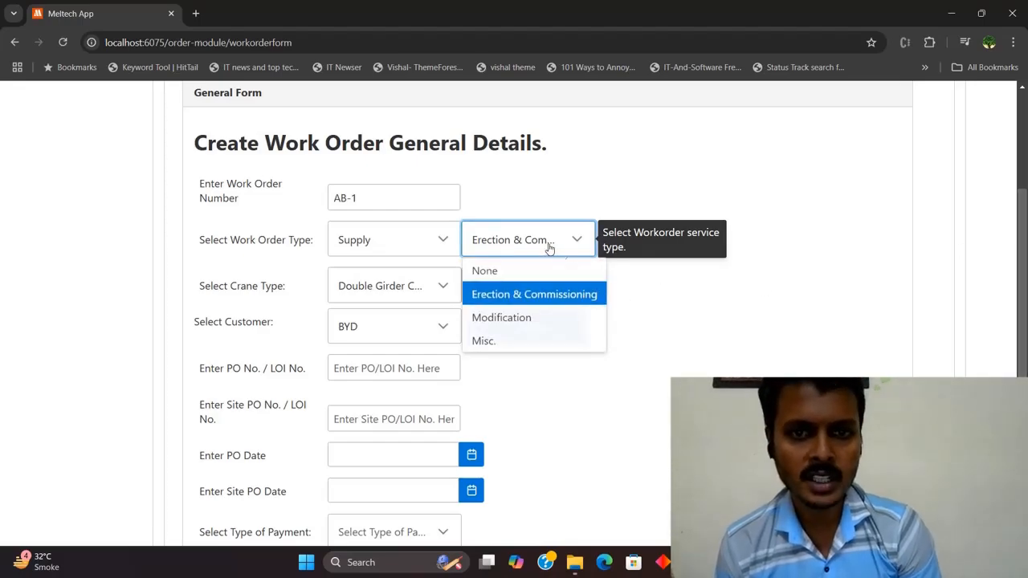
left_click(199, 368)
scroll(199, 368, "down", 1)
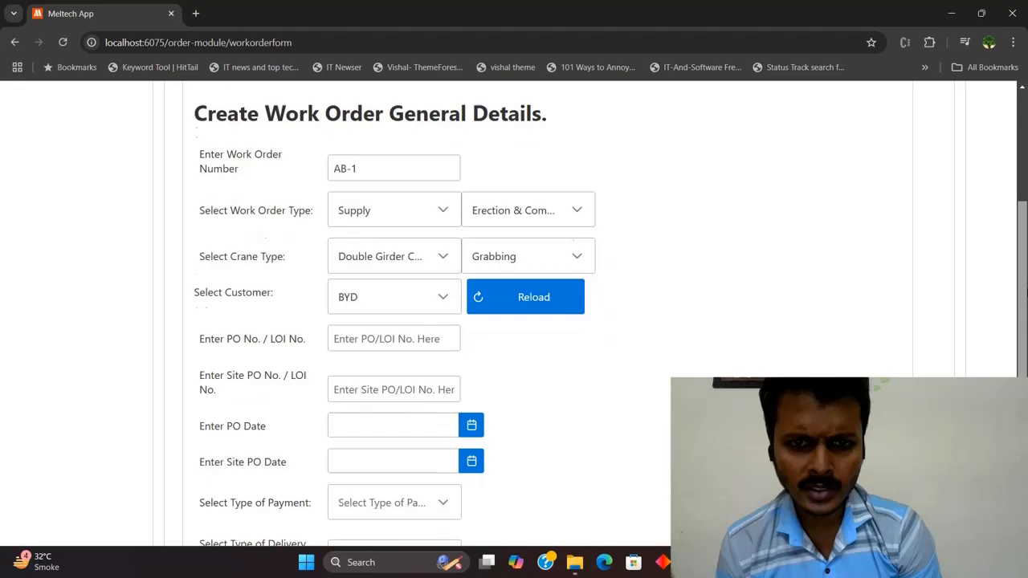
left_click(518, 193)
left_click(831, 247)
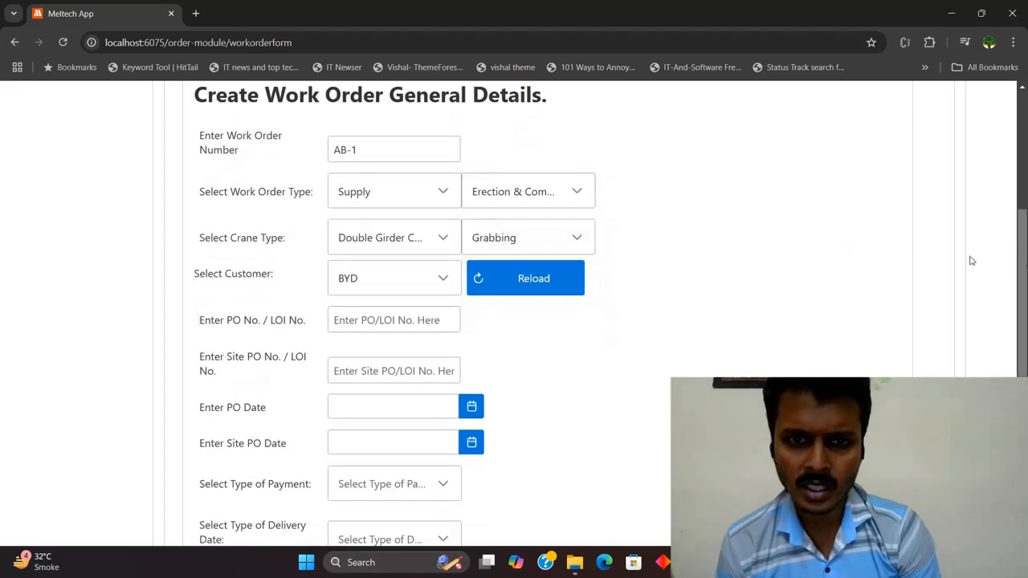
Compare the service type and supply type options and keep Supply as the work order's supply type.
left_click(541, 202)
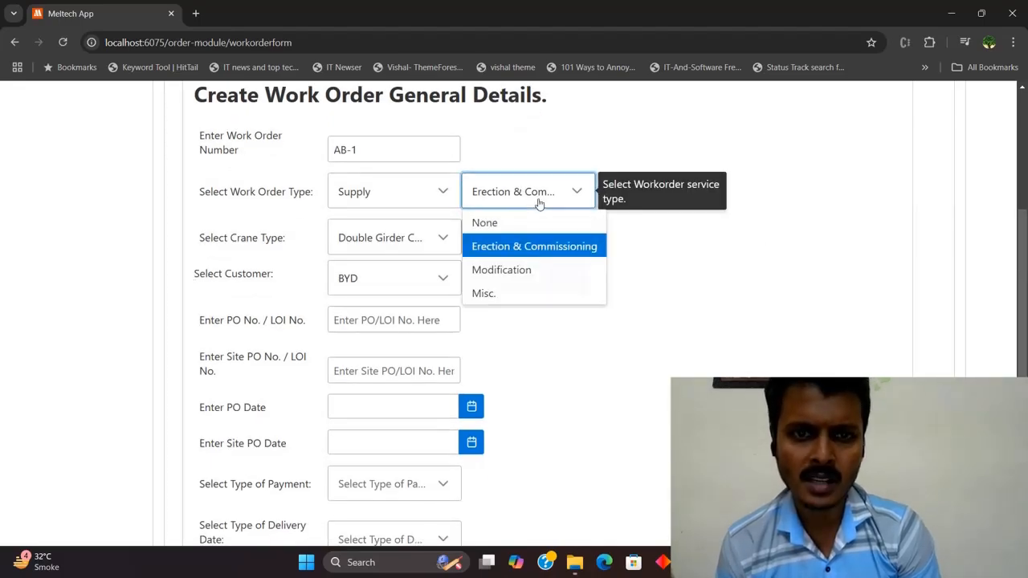
left_click(448, 197)
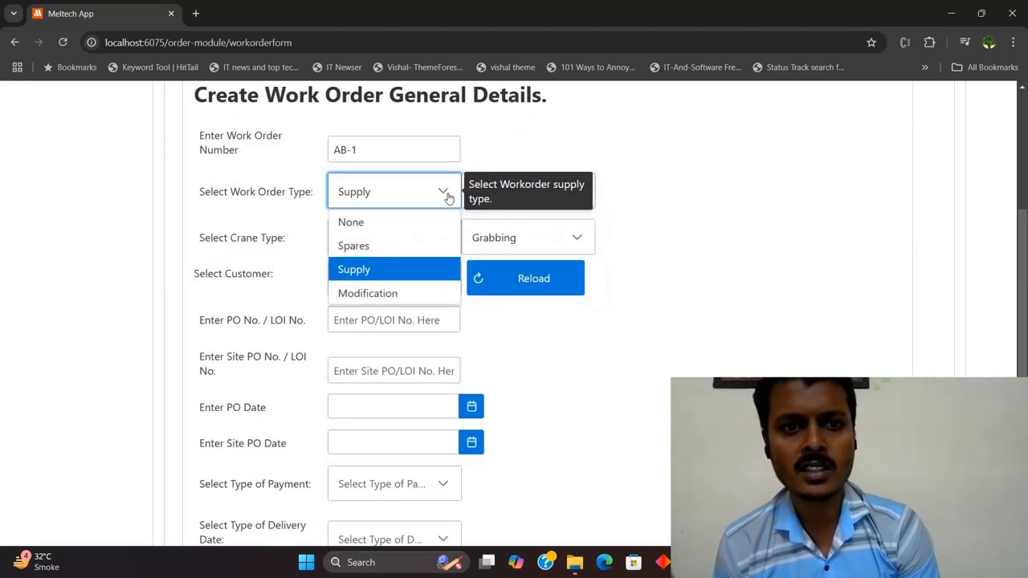
left_click(416, 277)
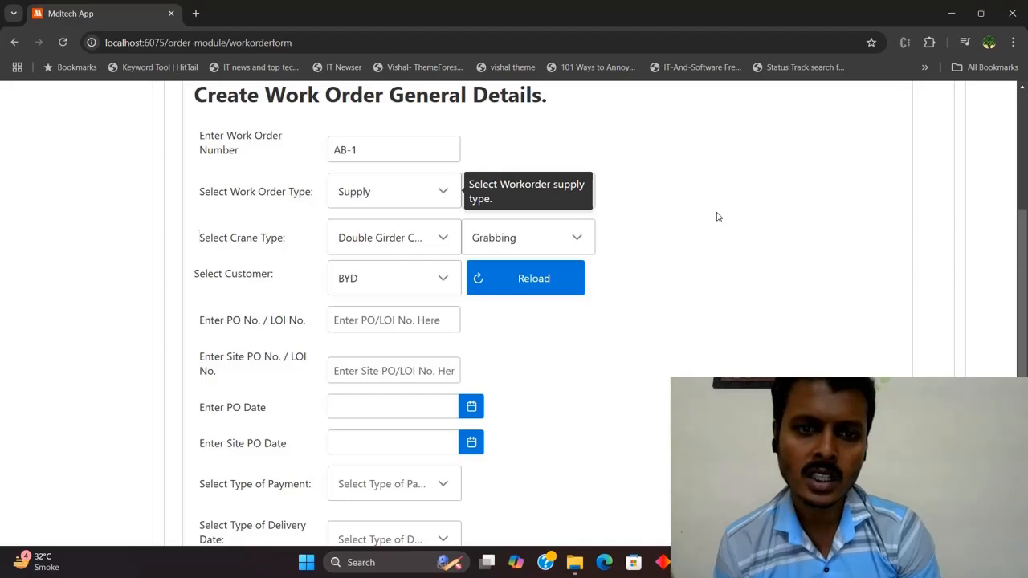
Enter the PO/LOI number for the work order in the general details form.
left_click_drag(1022, 291, 1022, 356)
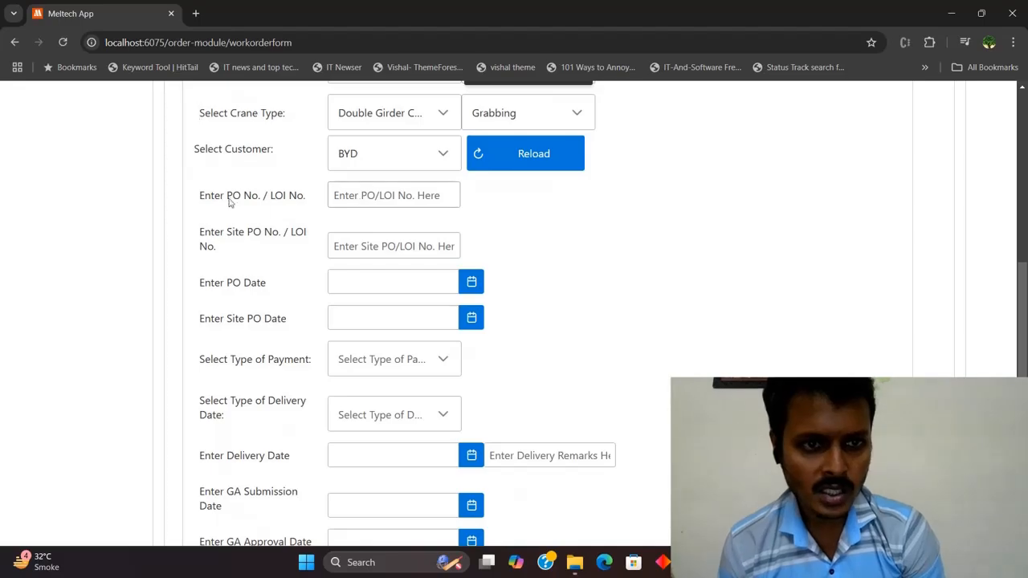
left_click(350, 196)
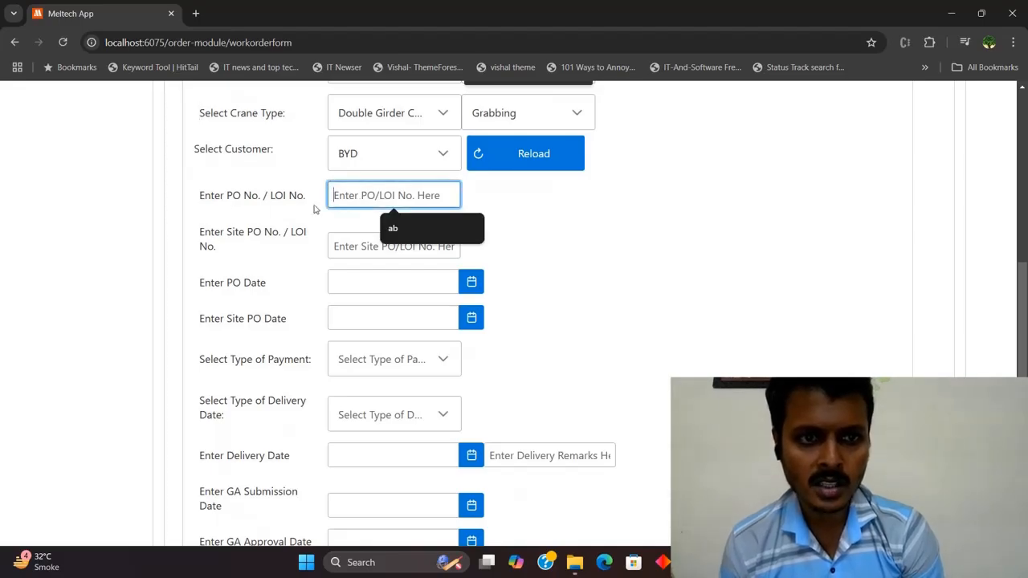
left_click_drag(226, 201, 254, 201)
left_click(367, 197)
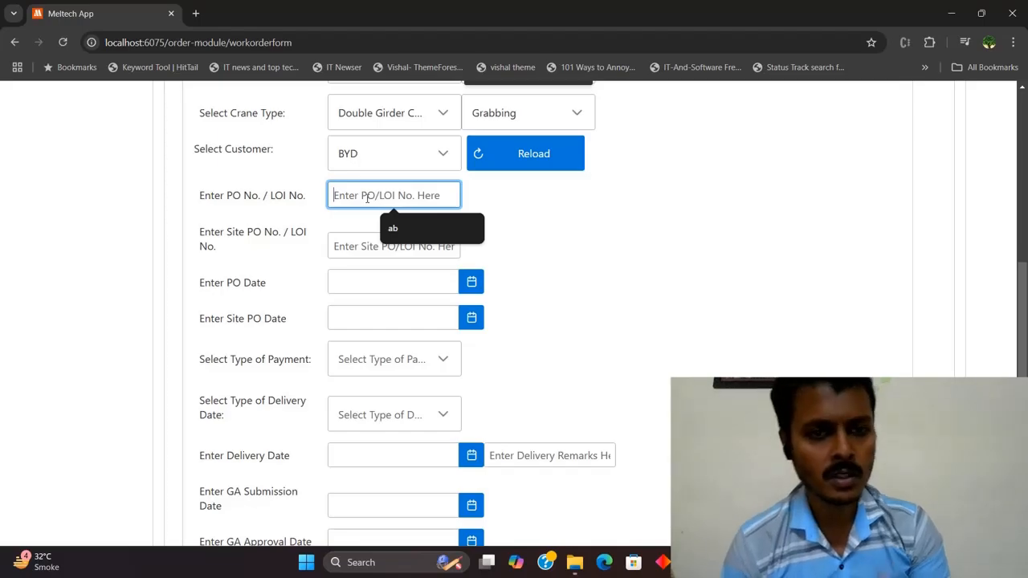
type("B")
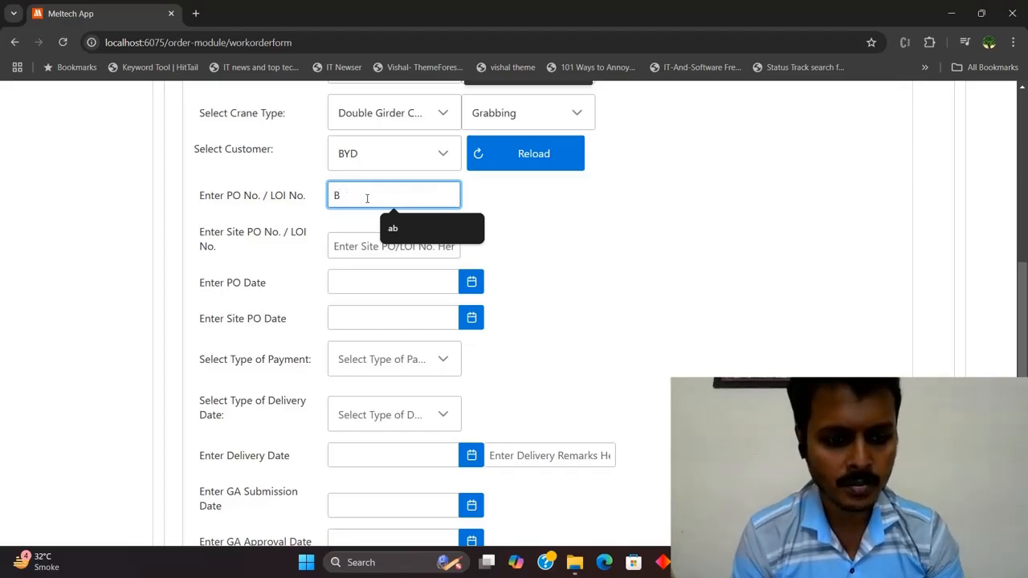
type("Z")
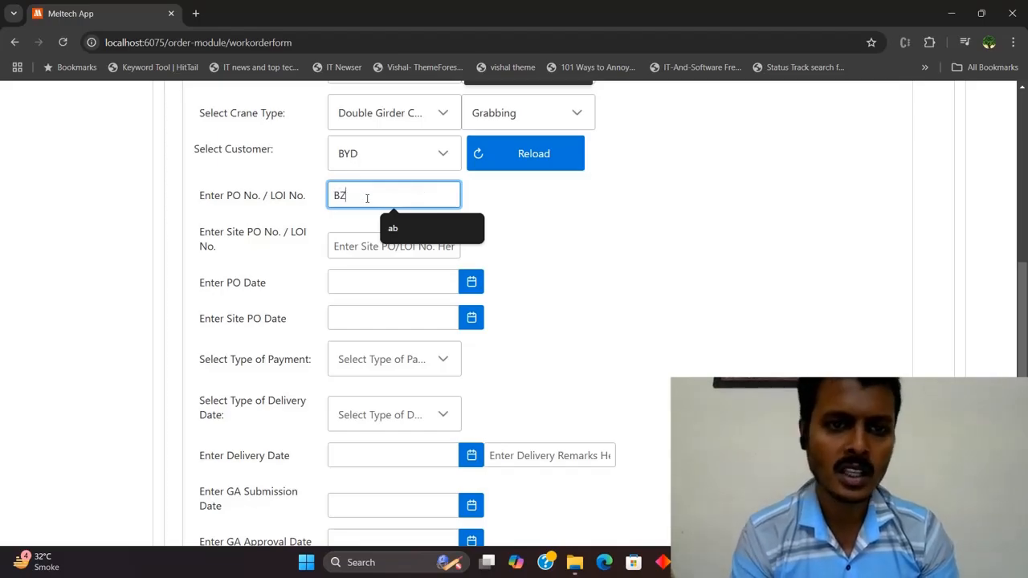
type("-")
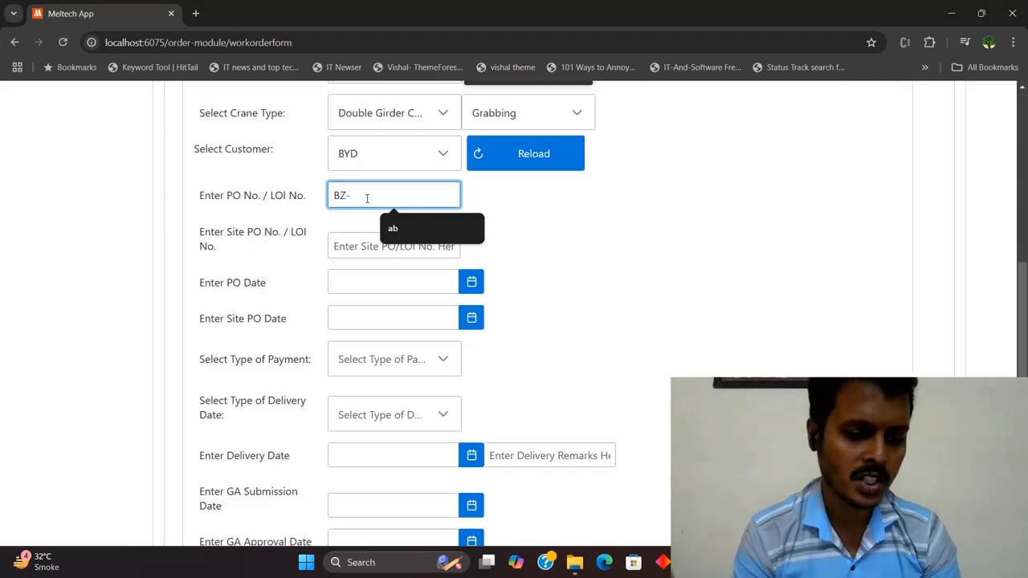
type("12")
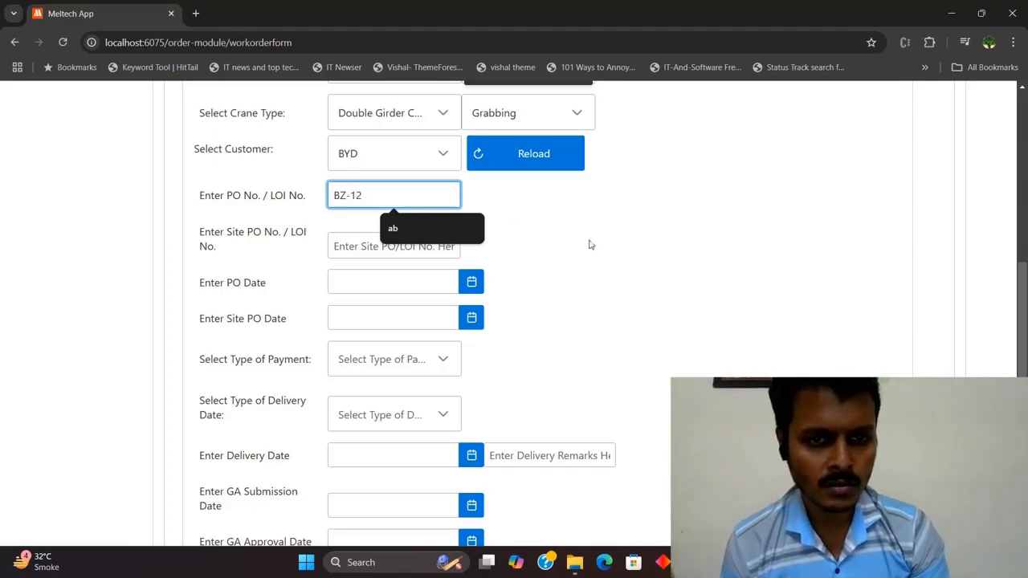
left_click(690, 269)
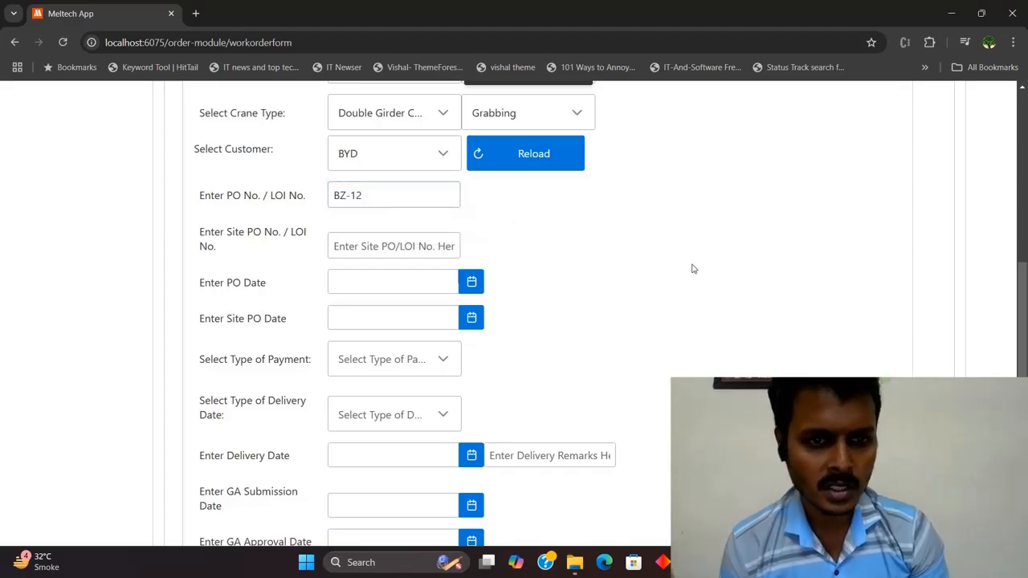
Compare the PO No. / LOI No. field with the Site PO No. / LOI No. field.
left_click(401, 250)
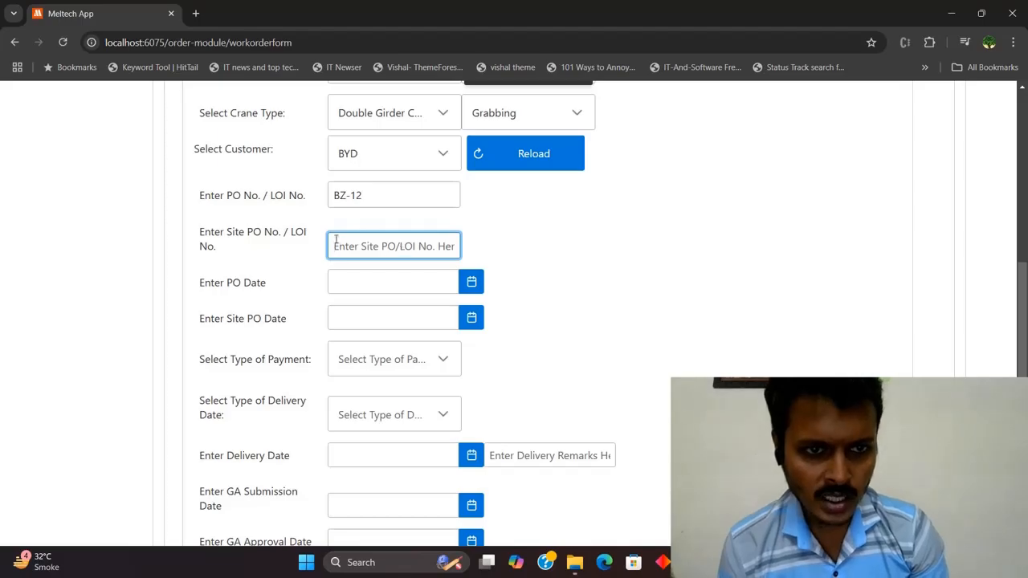
left_click_drag(227, 197, 260, 198)
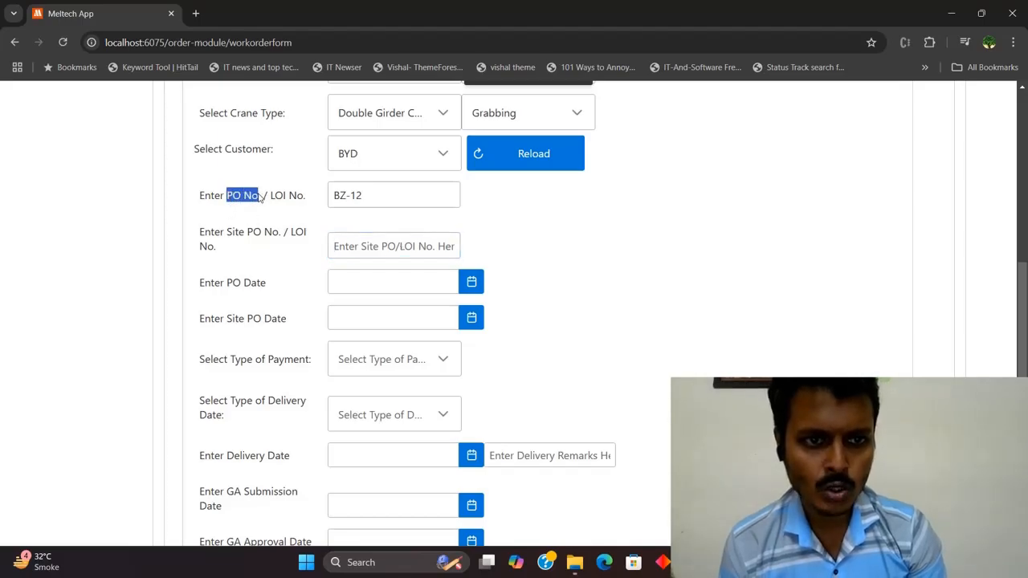
left_click(250, 207)
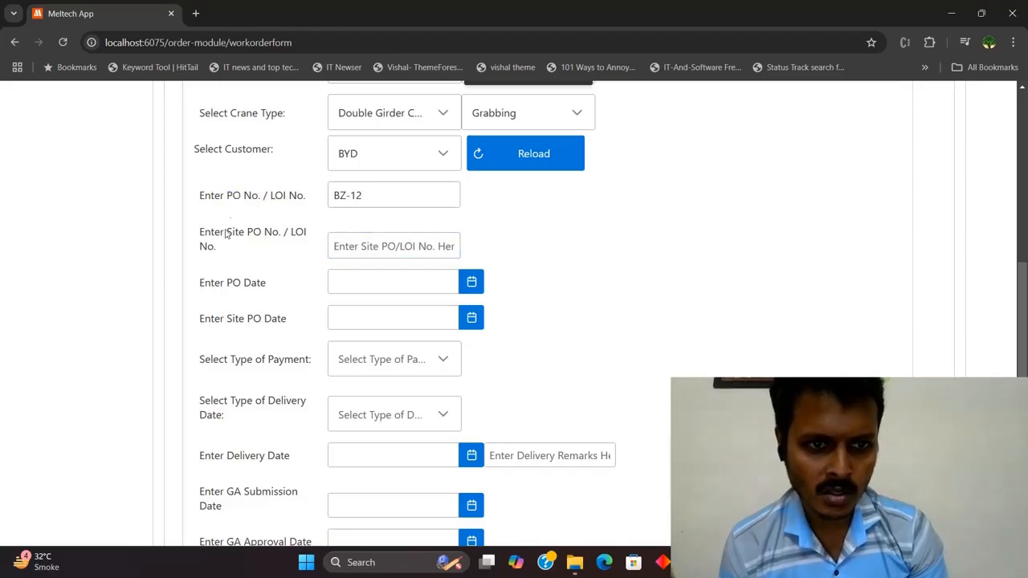
left_click_drag(227, 197, 260, 198)
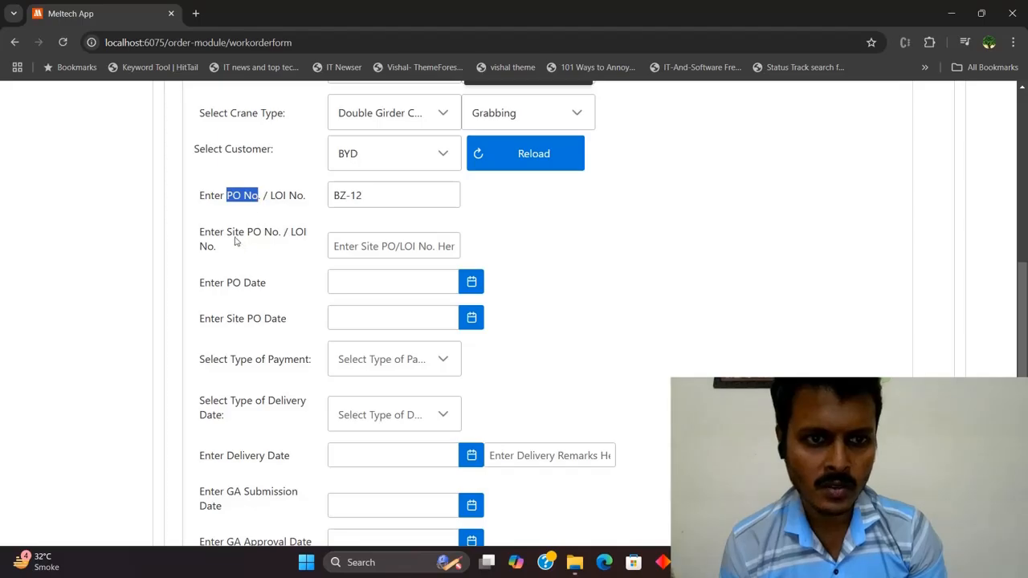
left_click_drag(232, 234, 261, 235)
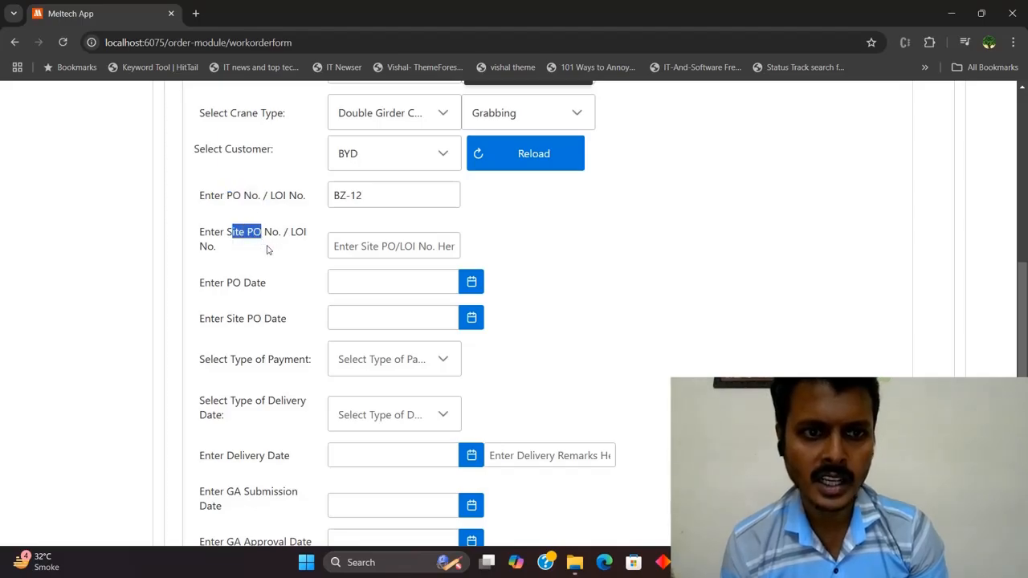
left_click(361, 245)
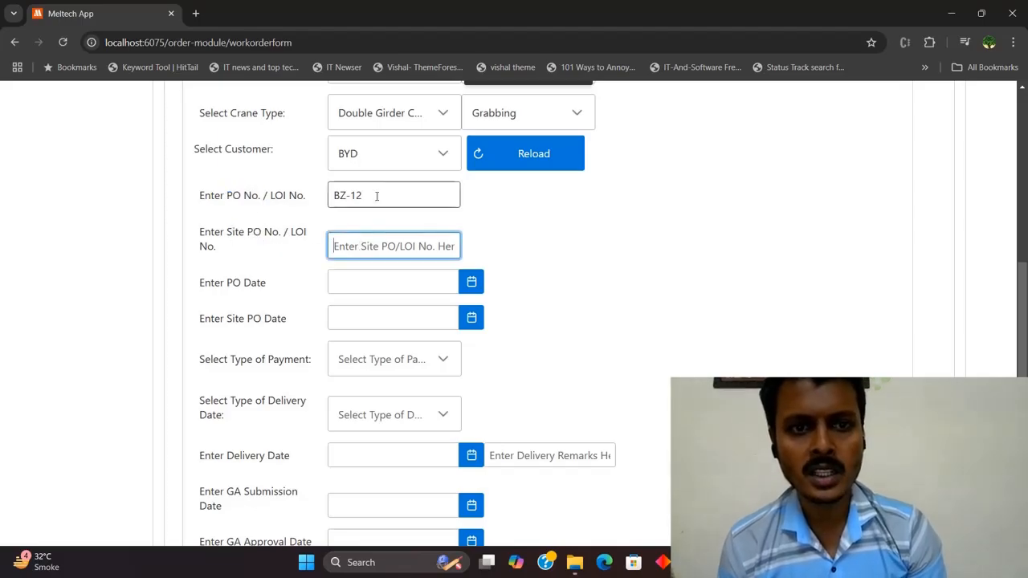
left_click_drag(376, 195, 333, 196)
left_click(407, 194)
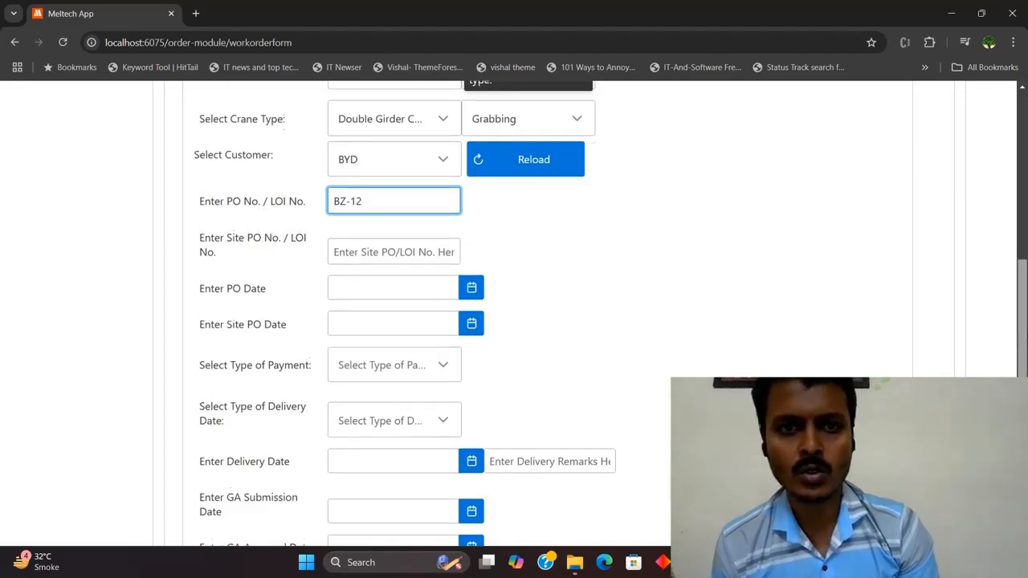
Review the general details from the work order number through the delivery date, including both PO/LOI number labels.
scroll(1025, 344, "up", 2)
scroll(525, 313, "down", 1)
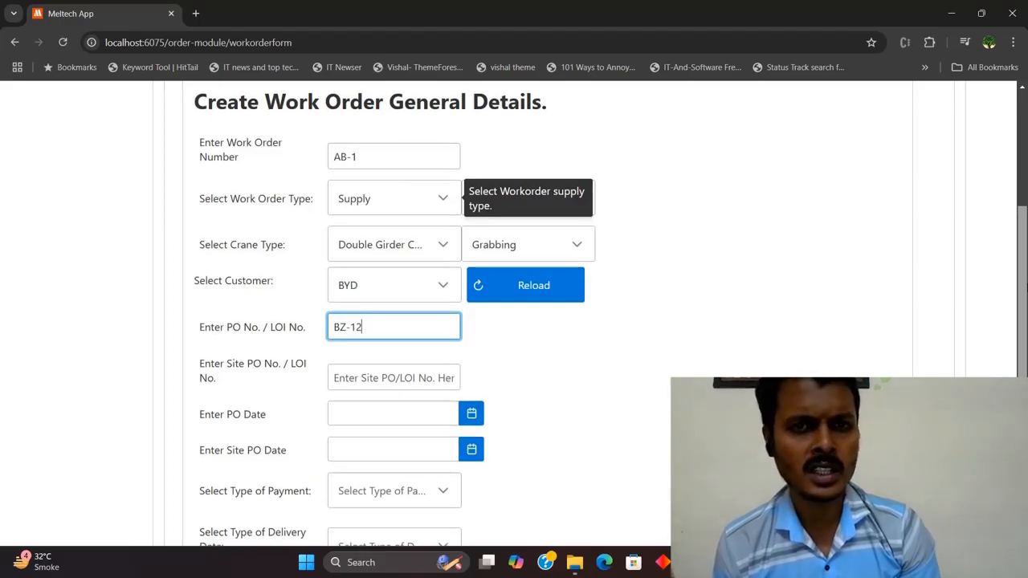
scroll(514, 313, "down", 1)
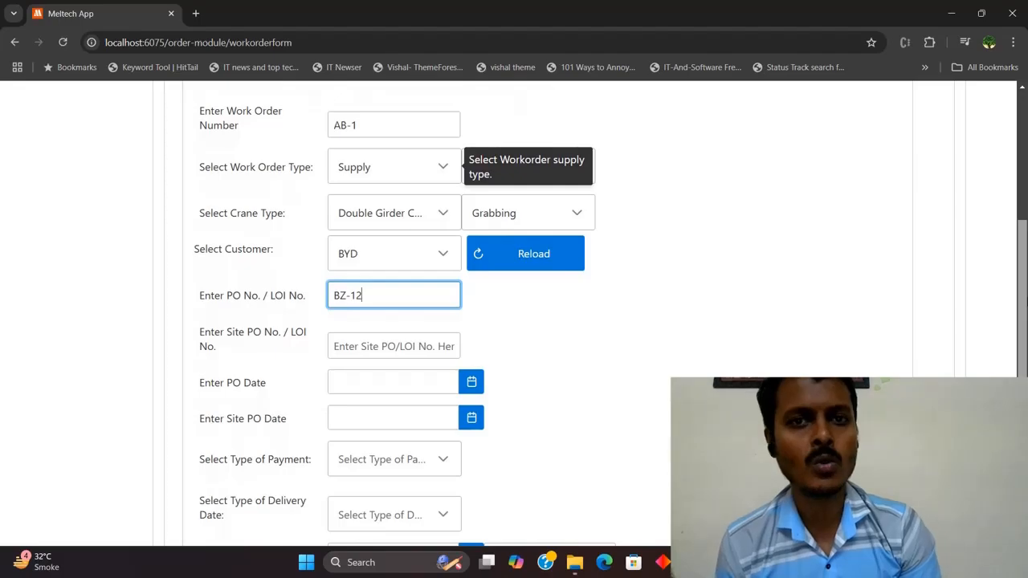
scroll(514, 313, "down", 2)
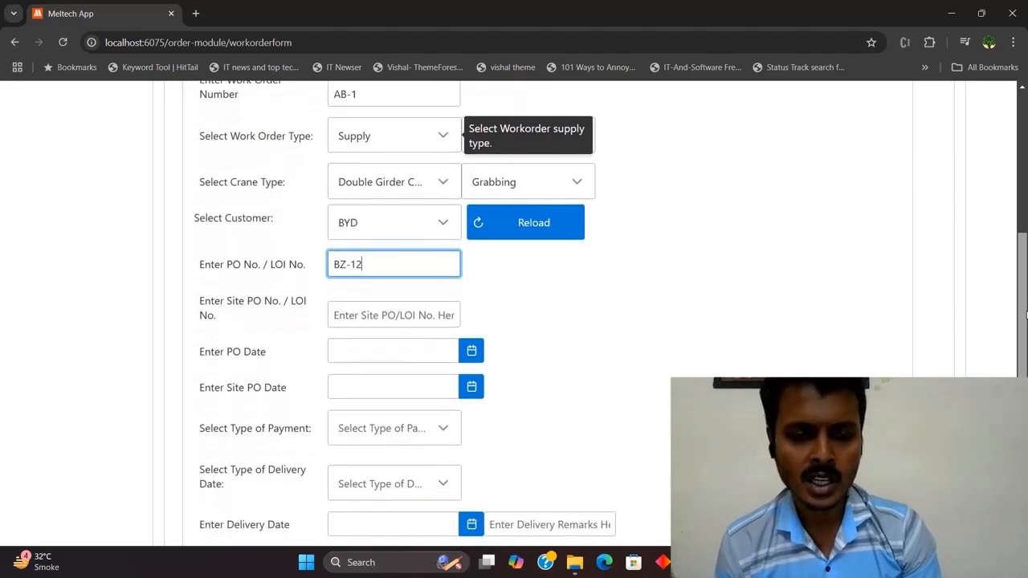
scroll(513, 313, "down", 1)
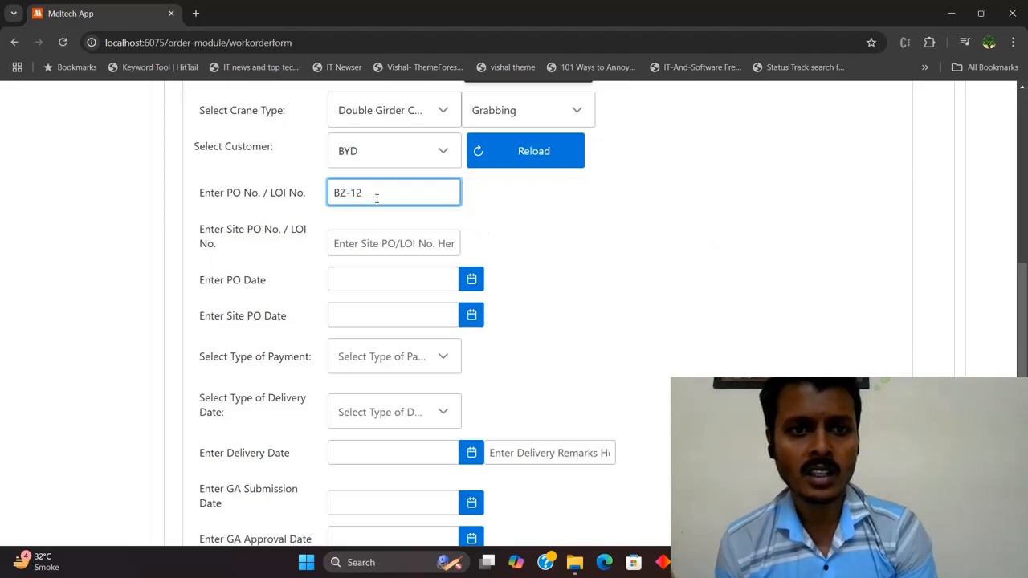
triple_click(223, 205)
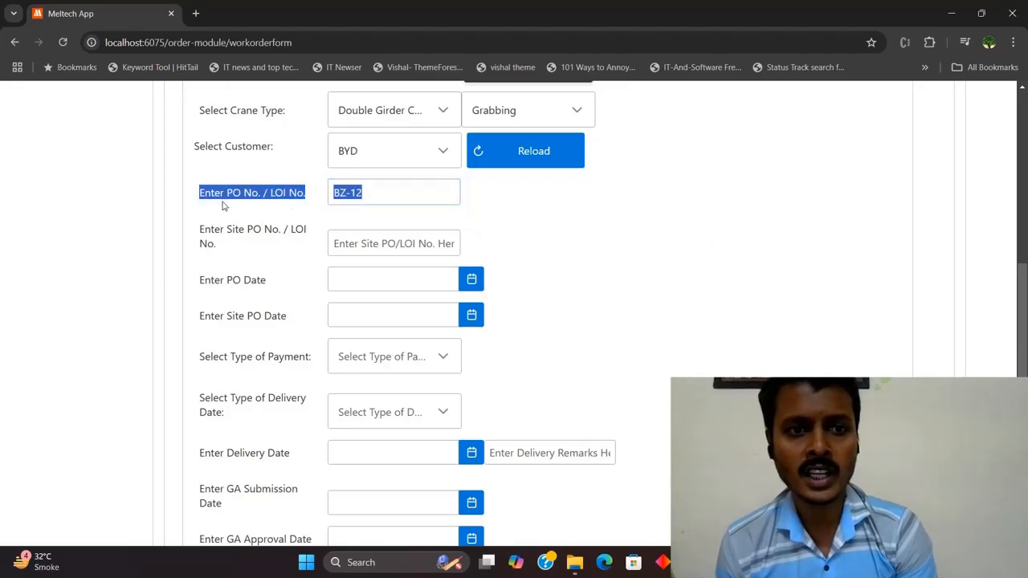
left_click(224, 205)
left_click_drag(214, 231, 297, 247)
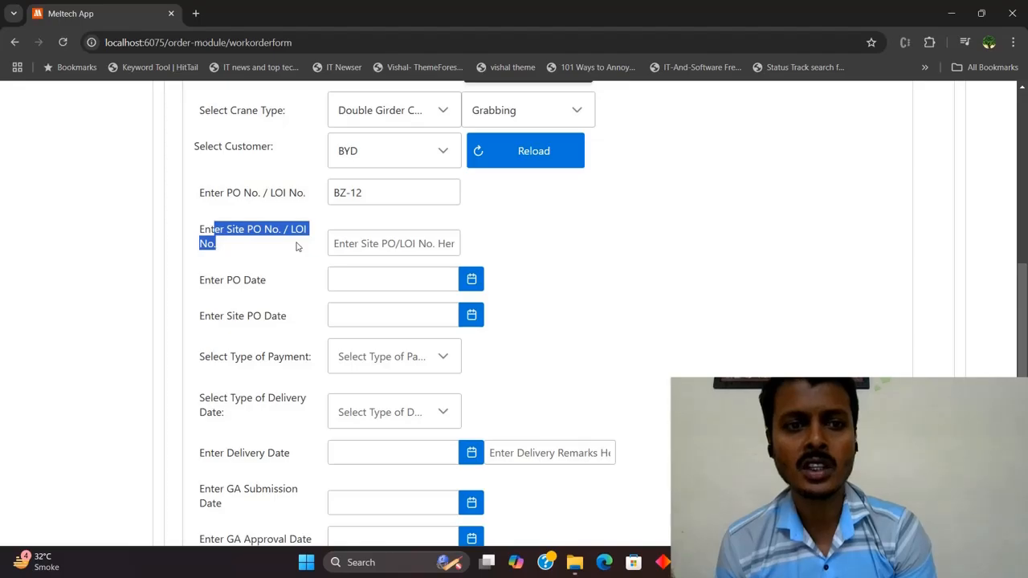
left_click(296, 247)
Enter the site PO/LOI number for the work order in the general details form.
left_click(444, 243)
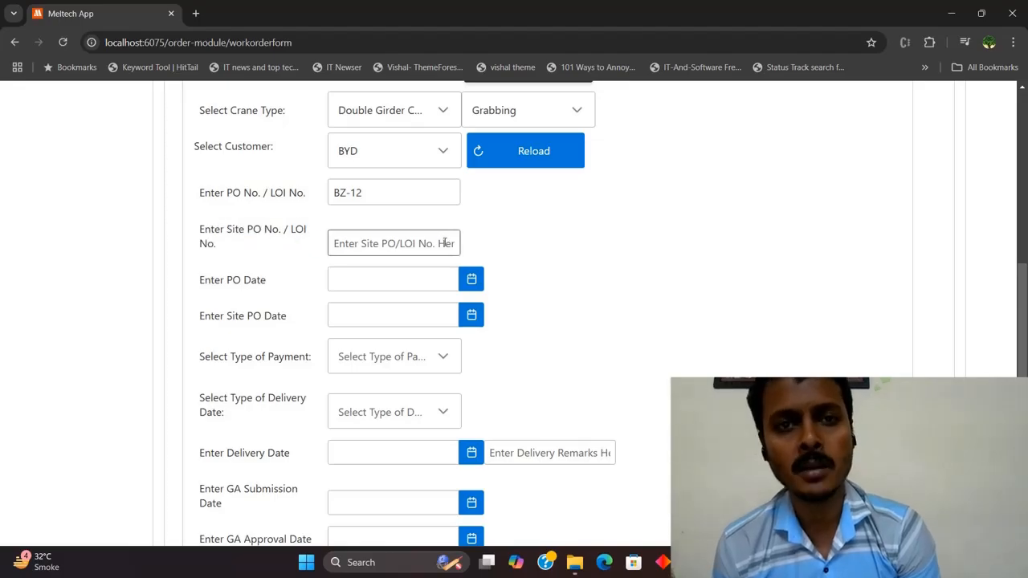
left_click(614, 244)
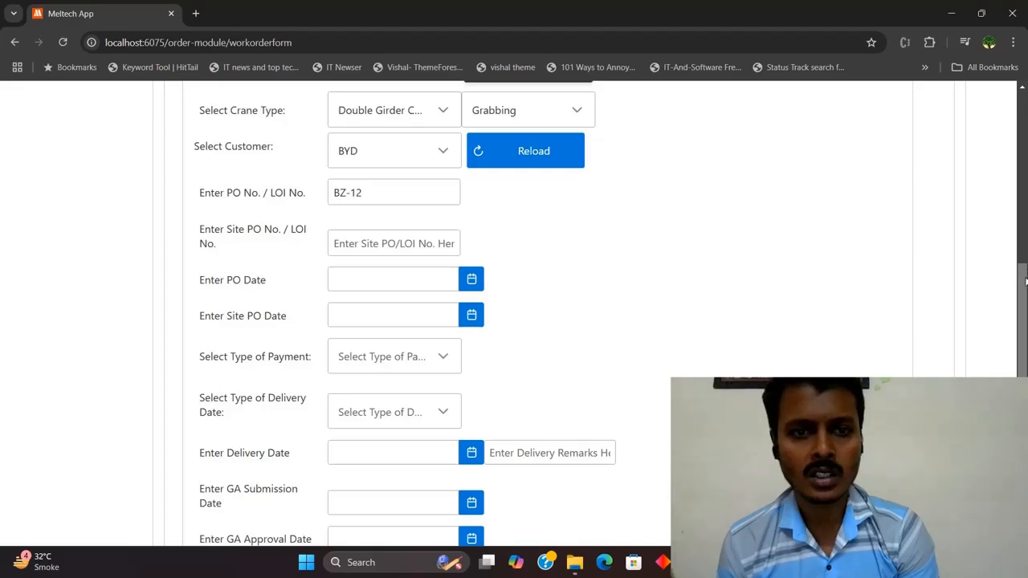
left_click(385, 240)
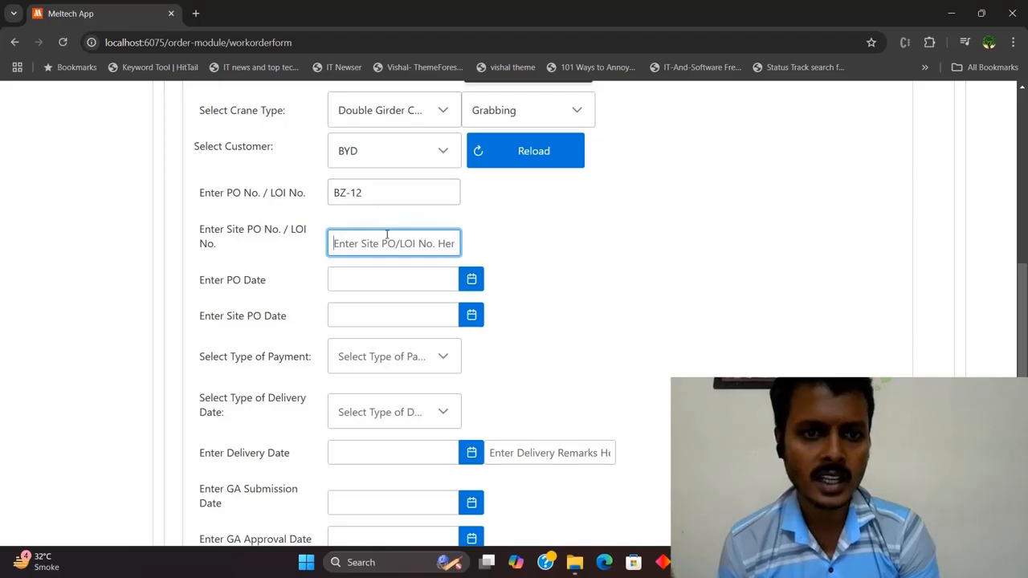
type("Ba")
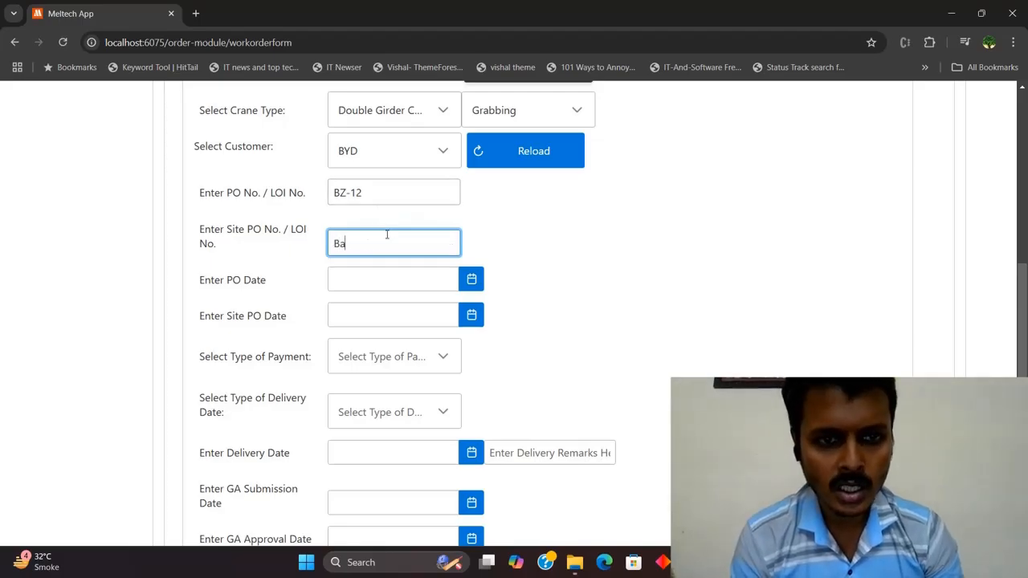
type("Z")
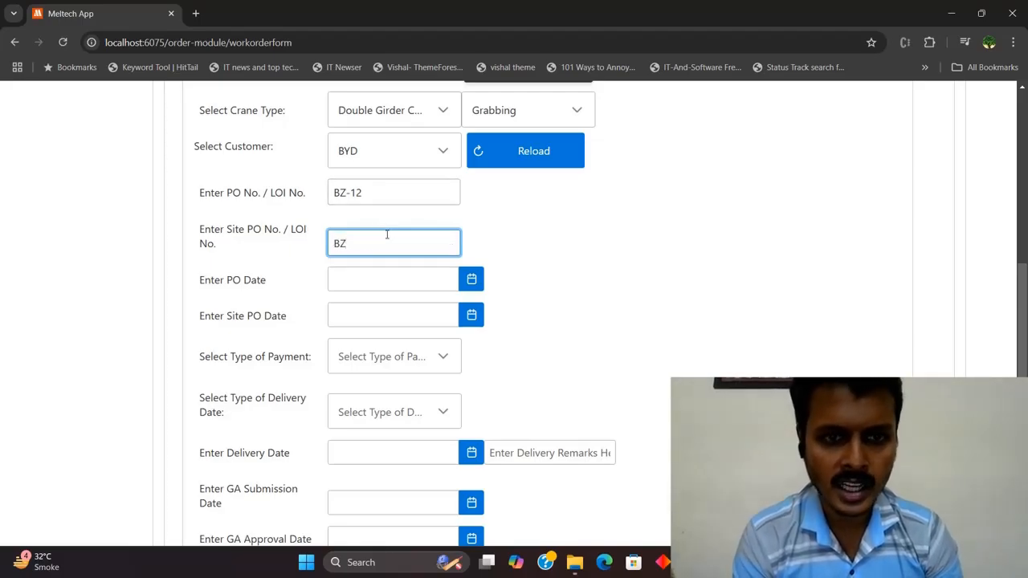
type("S")
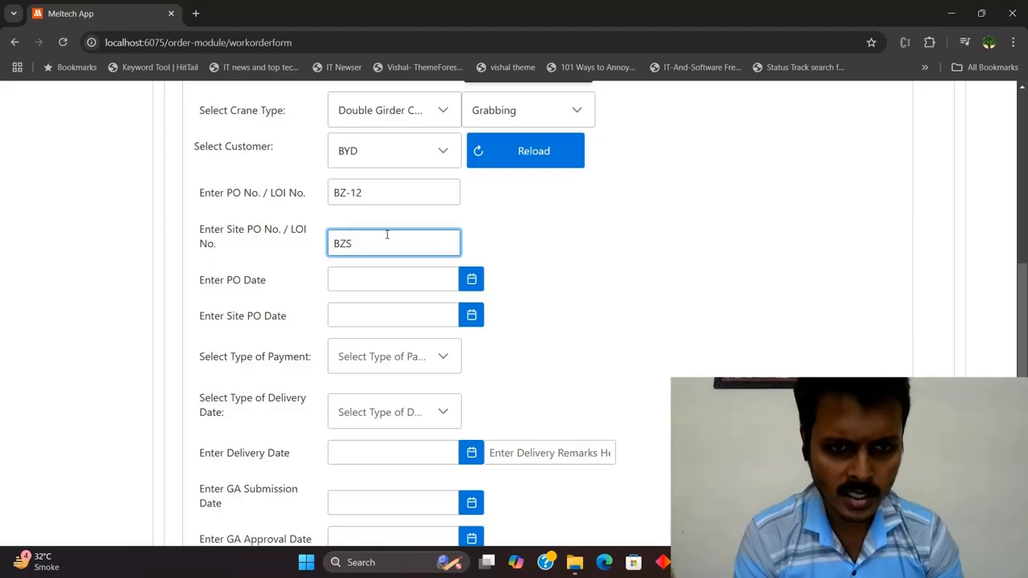
type("-13")
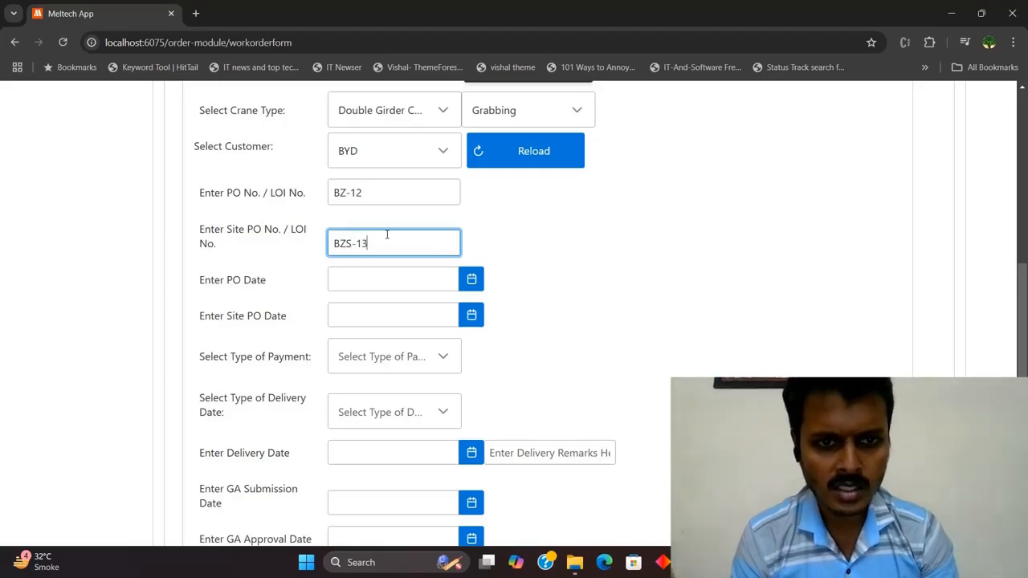
Set both the PO date and the site PO date to 23-02-2025.
left_click(471, 279)
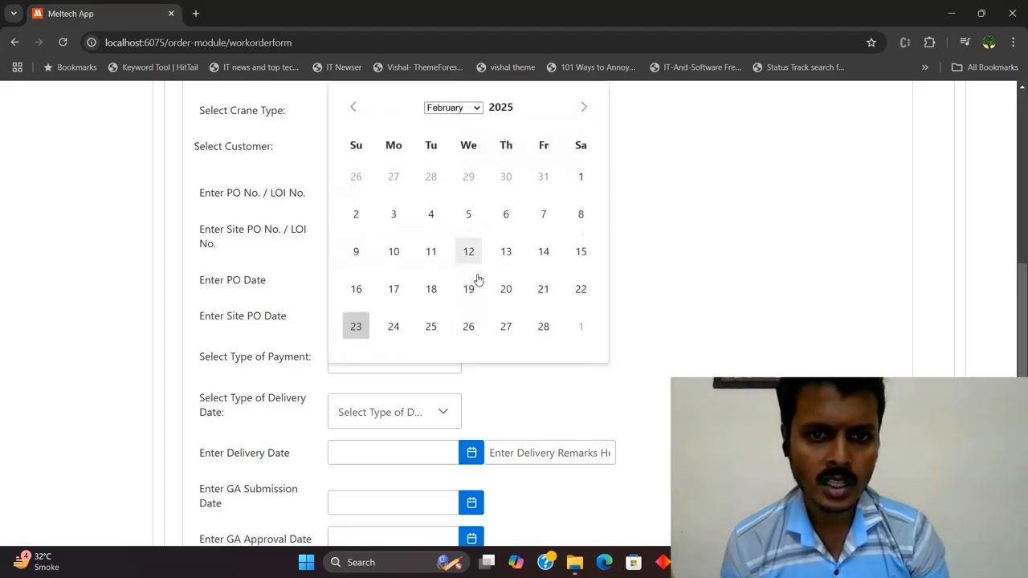
left_click(359, 330)
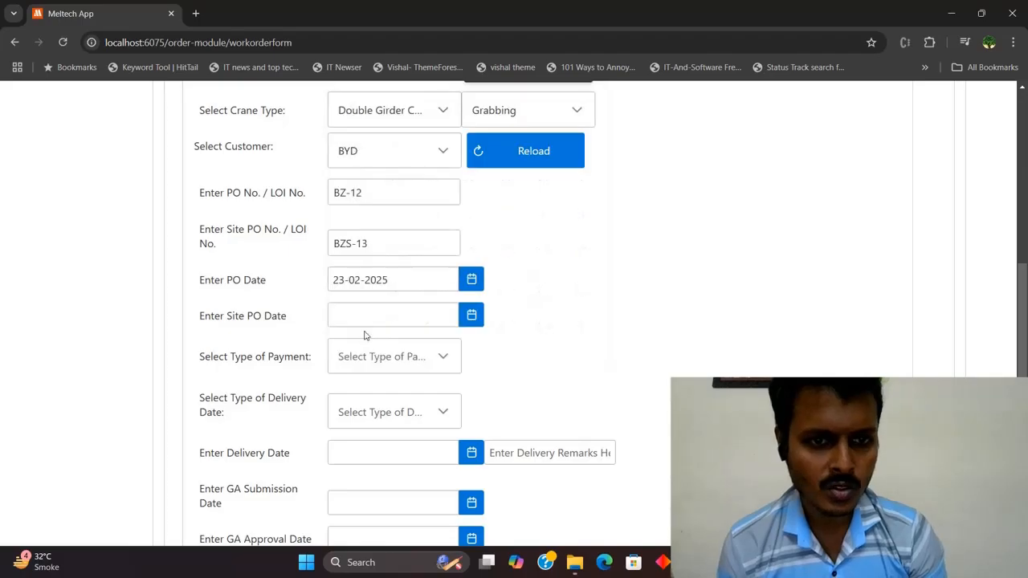
left_click(473, 319)
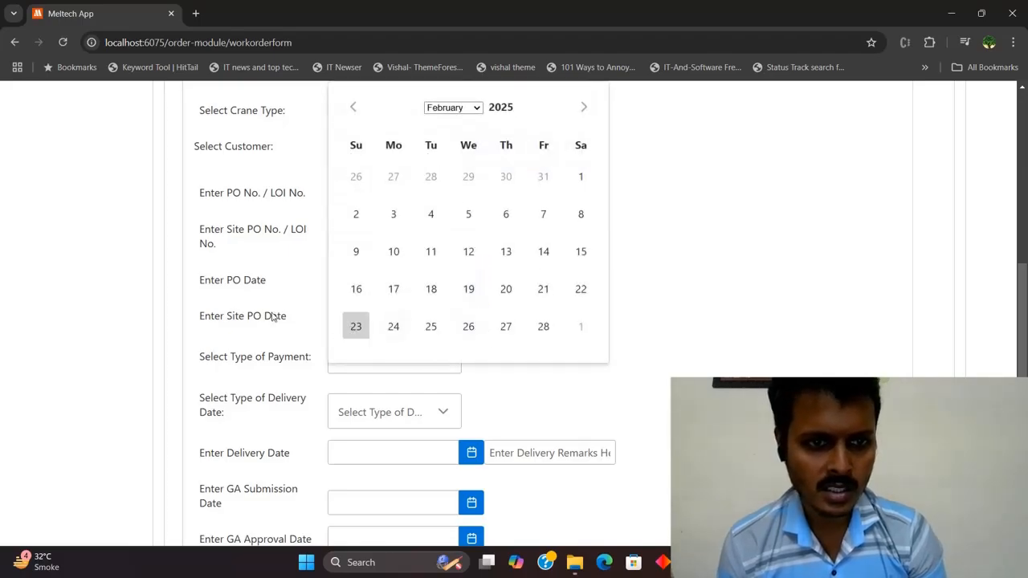
left_click(353, 325)
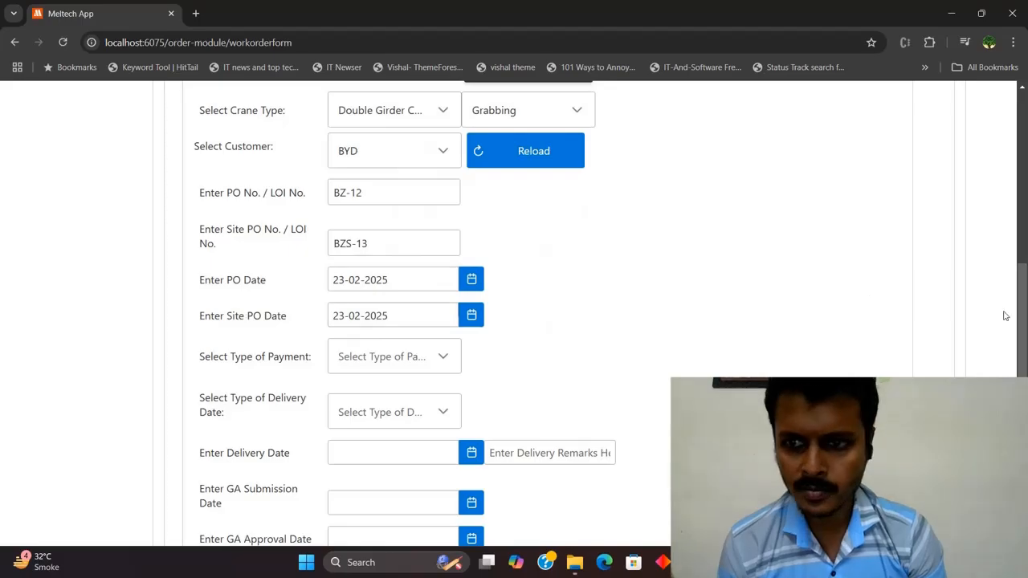
Choose Ex Works Date for both the type of payment and the type of delivery date.
scroll(1004, 314, "down", 1)
scroll(568, 319, "down", 1)
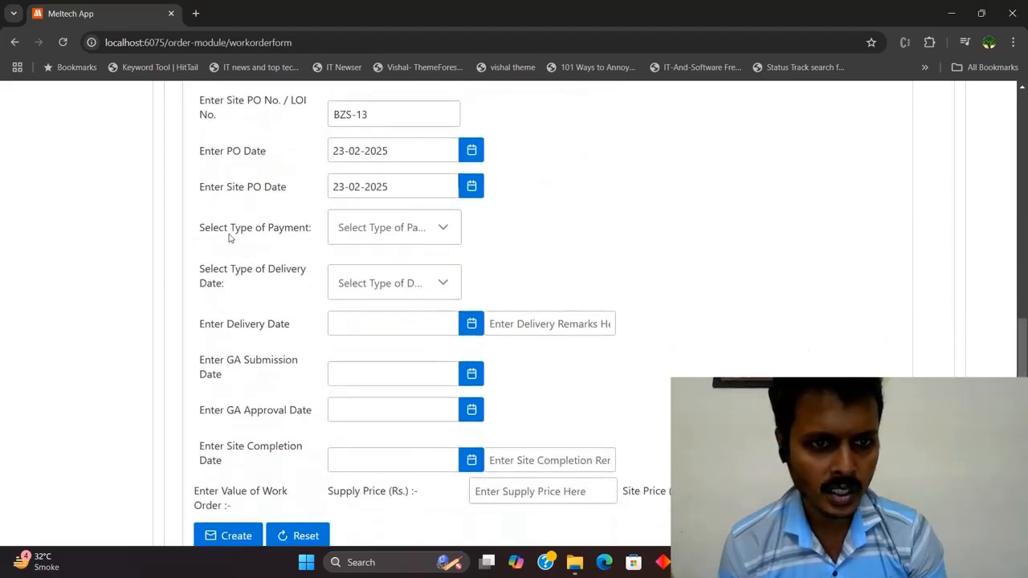
left_click(394, 231)
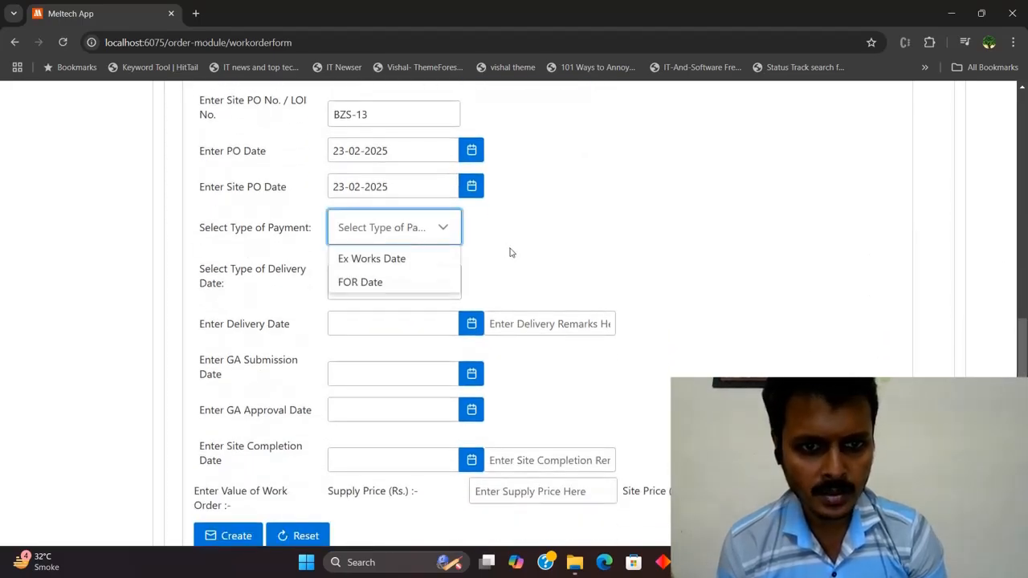
left_click(424, 261)
left_click(442, 283)
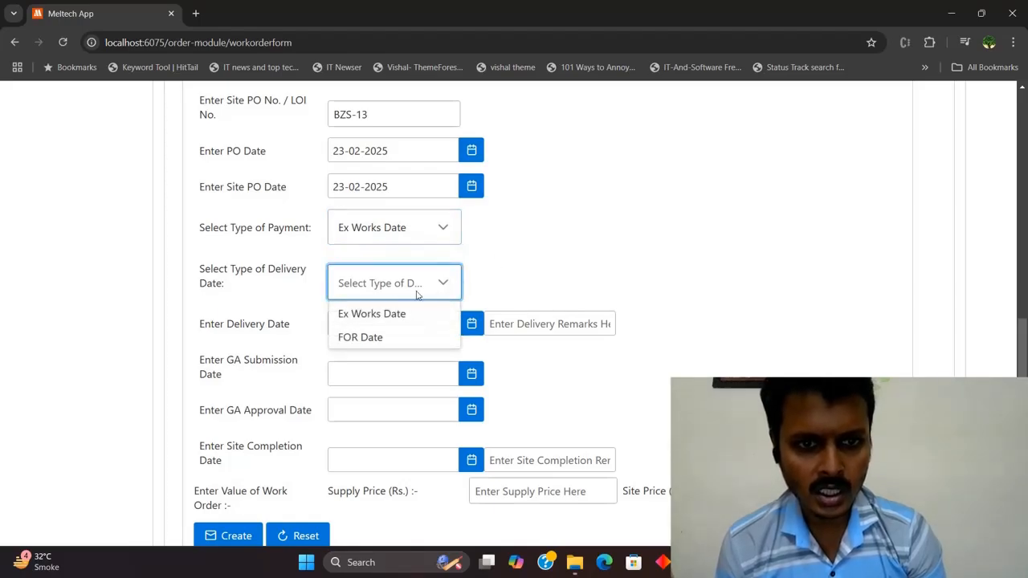
left_click(388, 314)
Set the work order's delivery date to 24-04-2025.
scroll(674, 271, "down", 1)
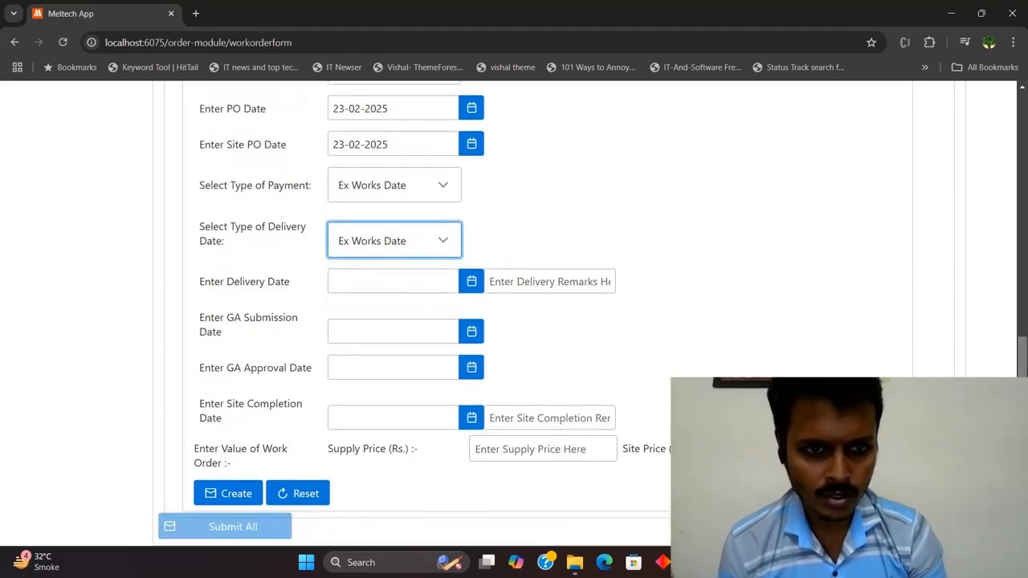
left_click(248, 286)
left_click(471, 283)
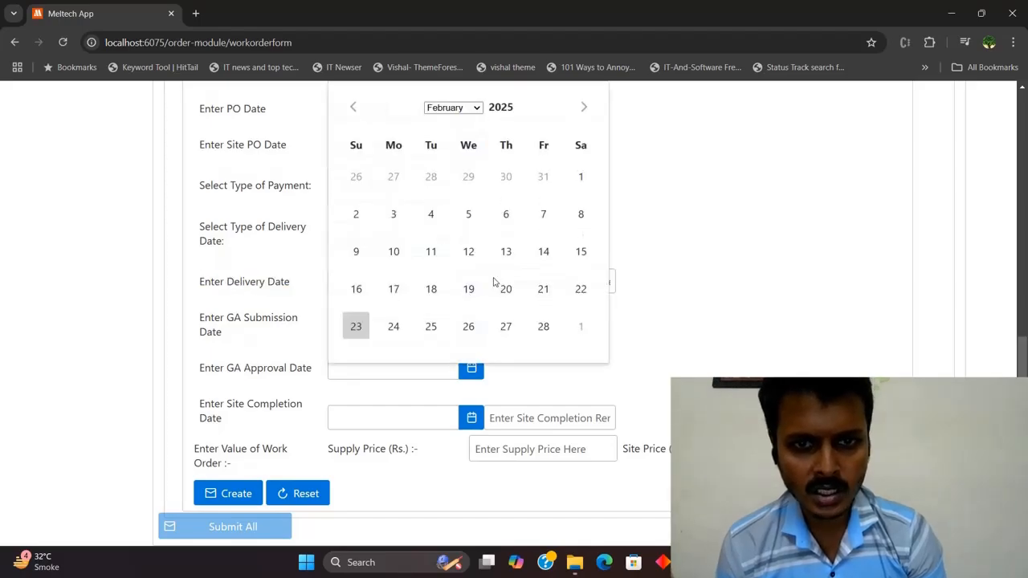
left_click(586, 110)
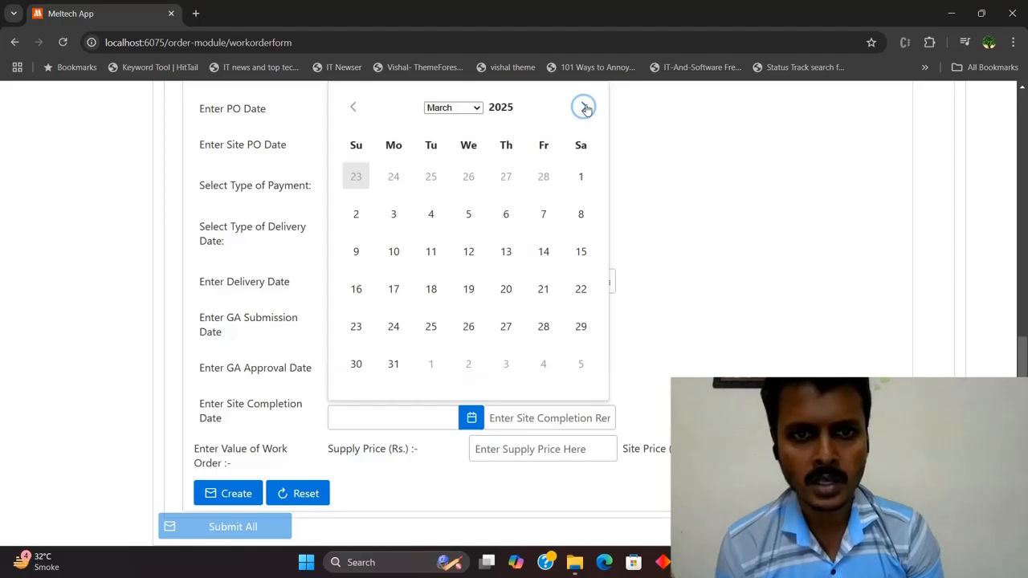
left_click(586, 110)
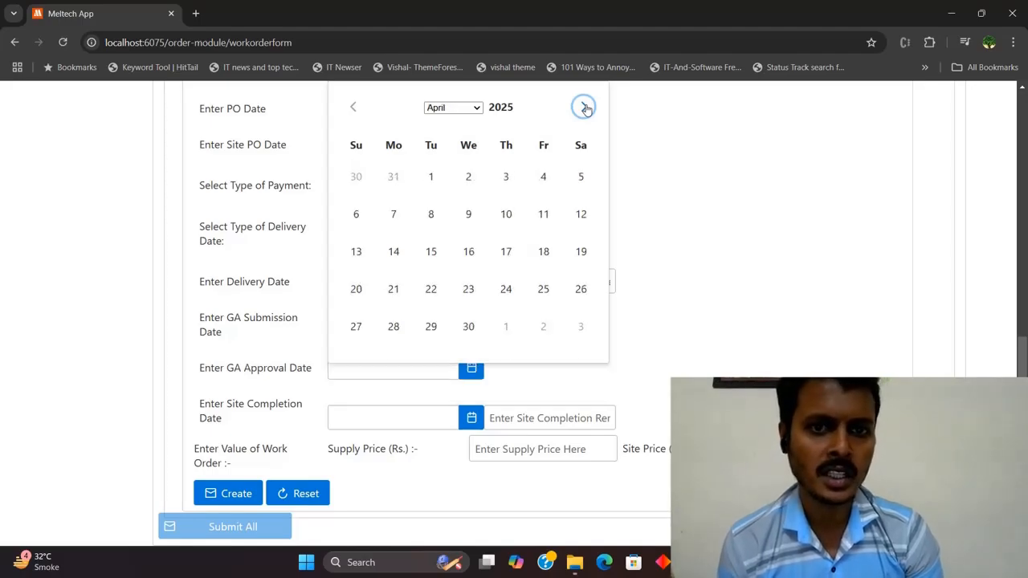
left_click(506, 290)
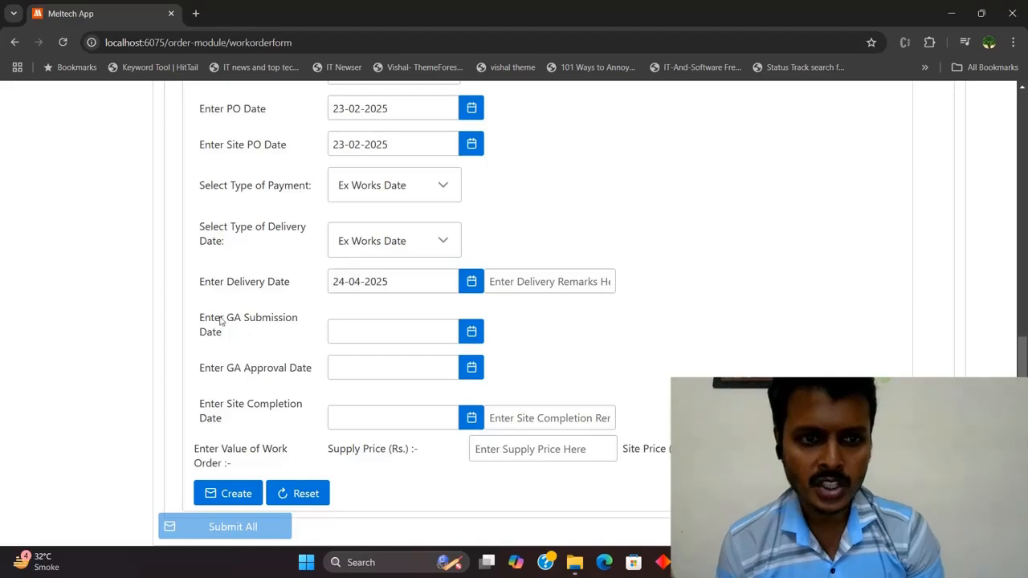
Set the GA submission date of the work order to 12-03-2025.
left_click_drag(200, 321, 262, 337)
left_click(262, 338)
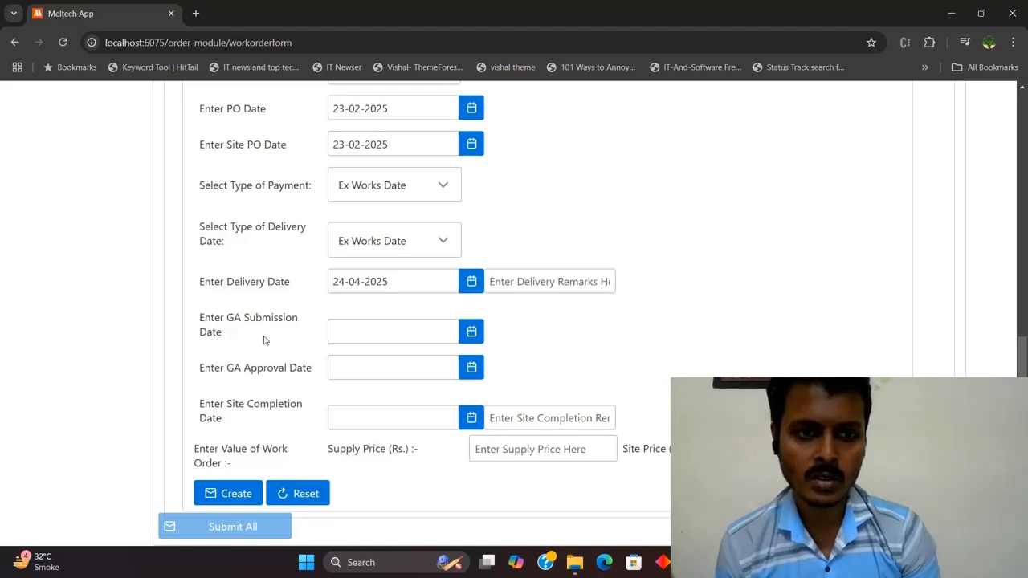
left_click(474, 334)
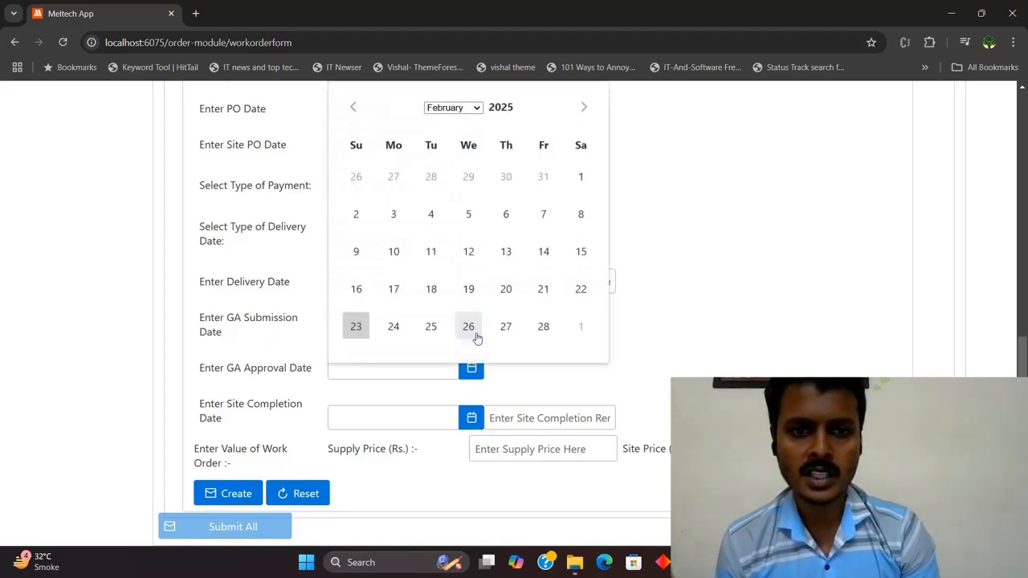
left_click(584, 106)
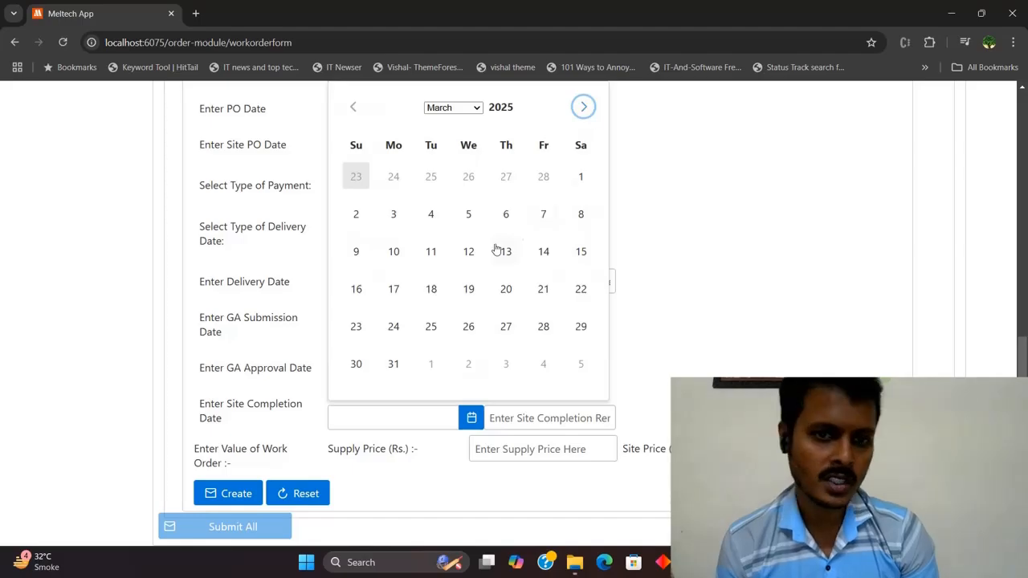
left_click(469, 252)
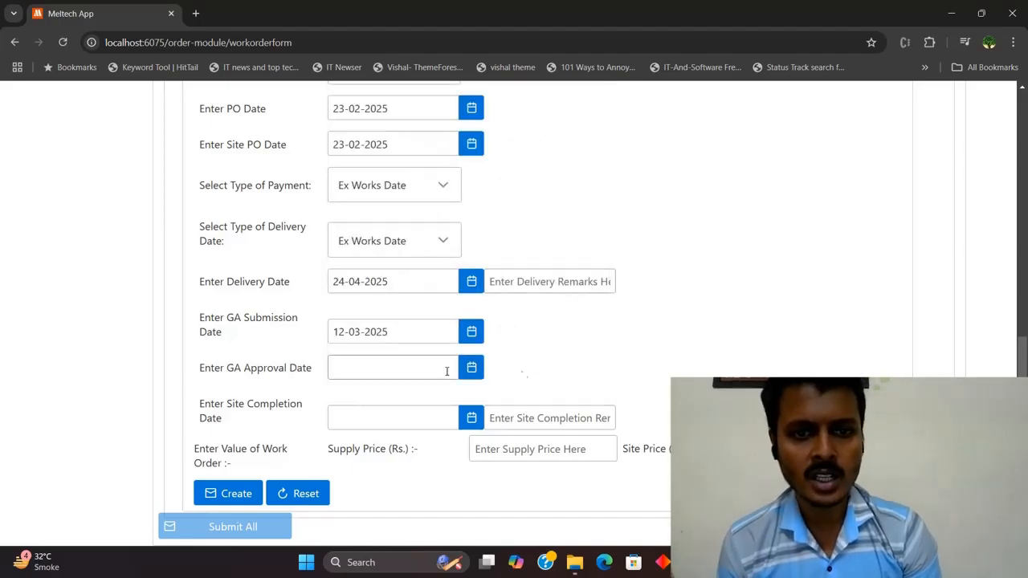
Set the GA approval date to 27-03-2025 and compare it with the GA submission date.
left_click(475, 377)
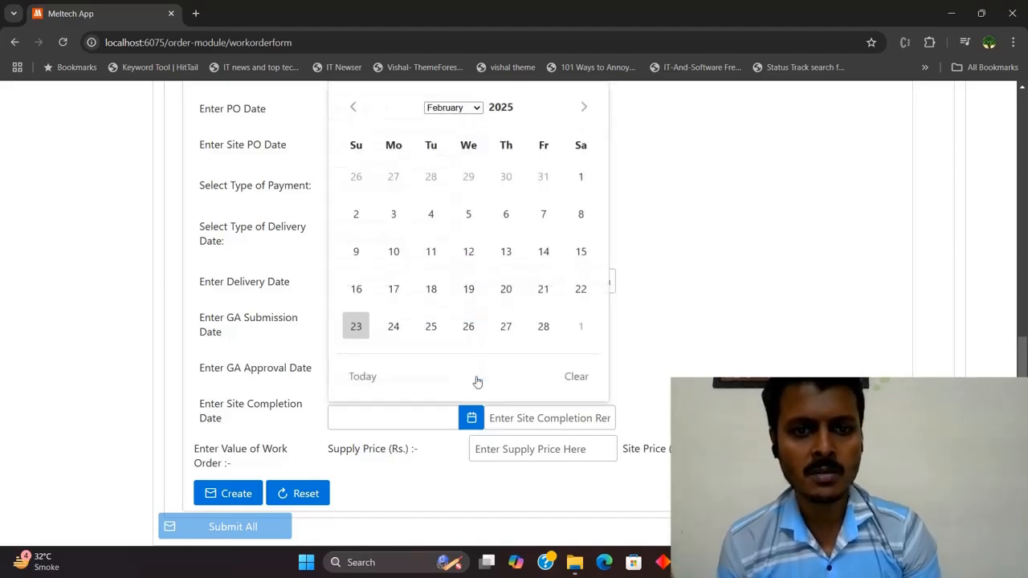
left_click(583, 107)
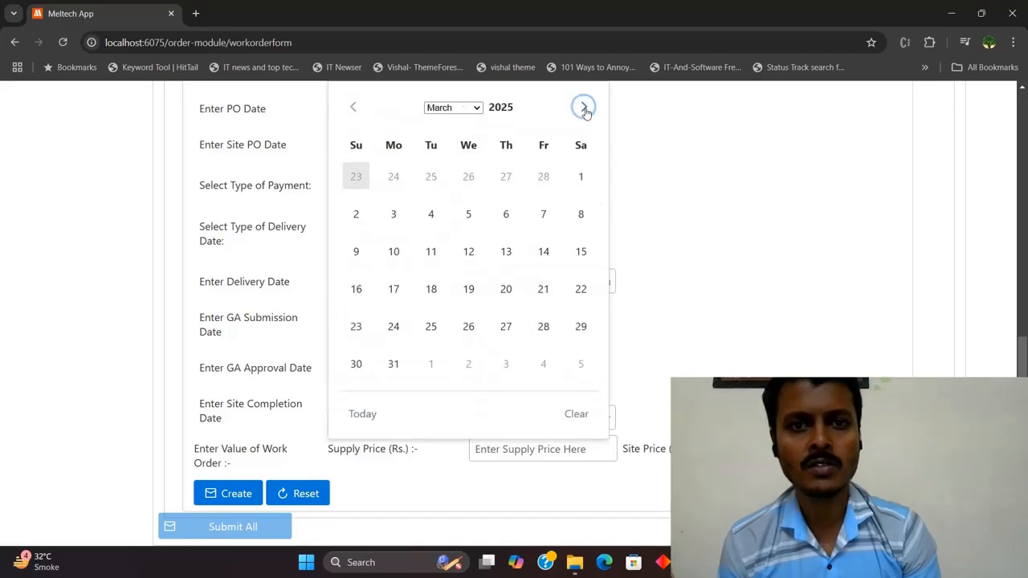
left_click(505, 327)
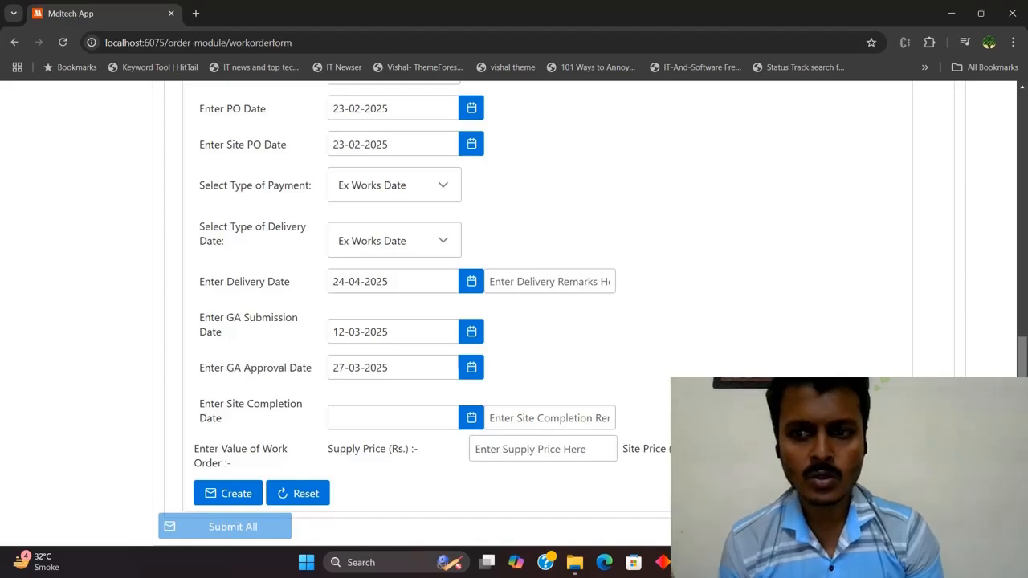
left_click_drag(259, 337, 201, 319)
left_click(260, 333)
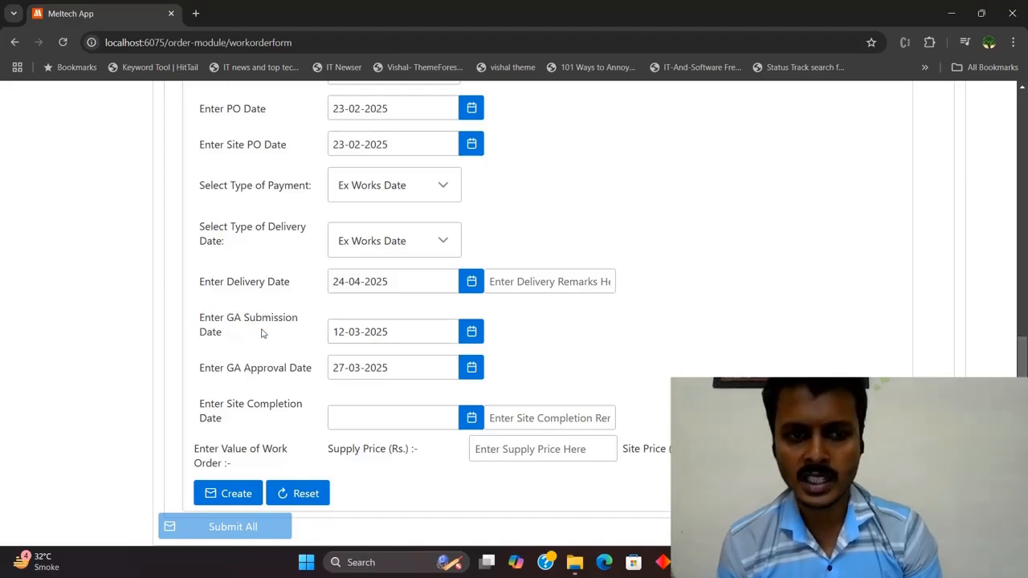
left_click_drag(211, 371, 304, 369)
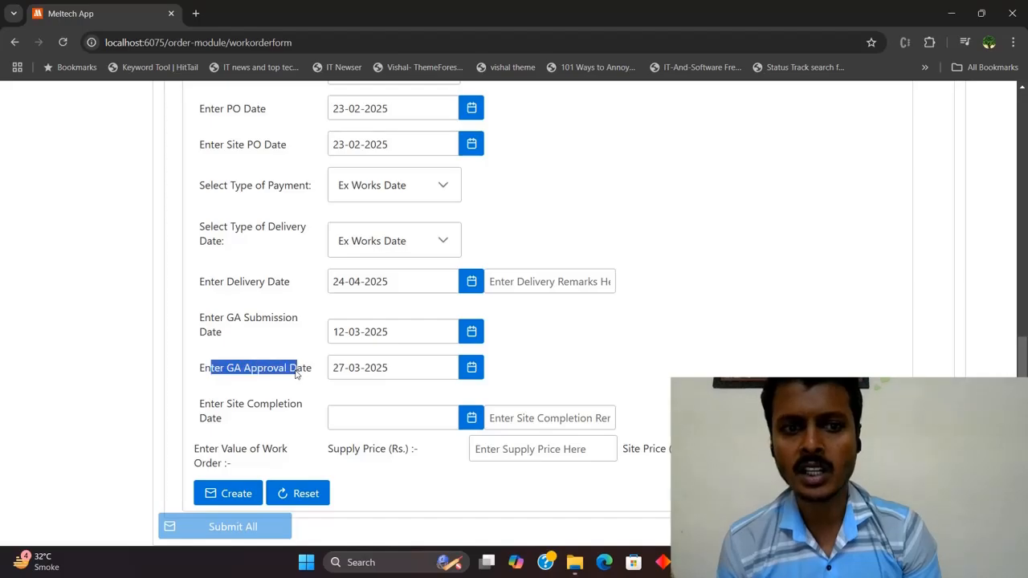
left_click(297, 372)
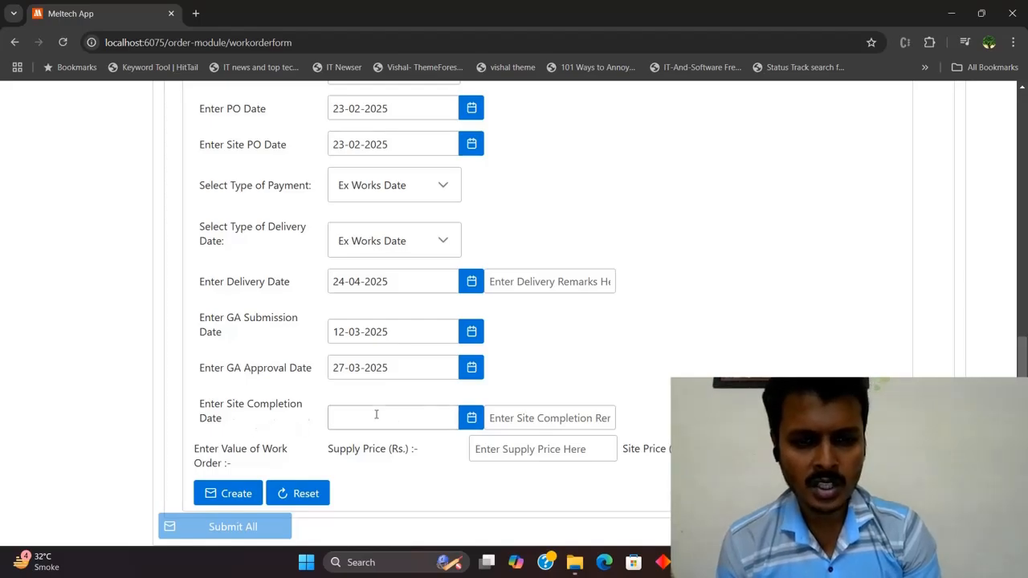
Set the site completion date to 24-04-2025 and check it against the delivery date.
left_click(471, 419)
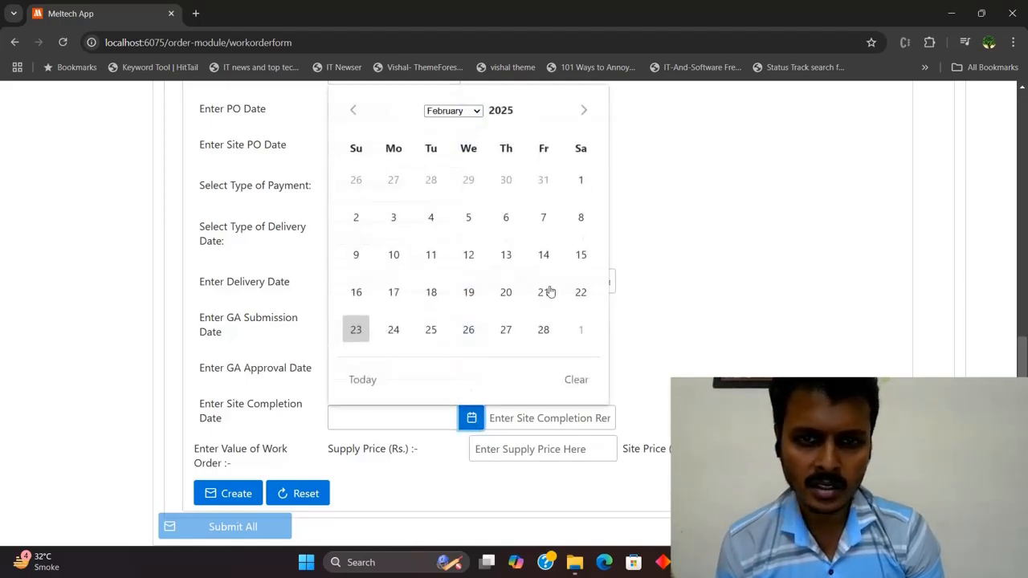
left_click(582, 112)
left_click(583, 112)
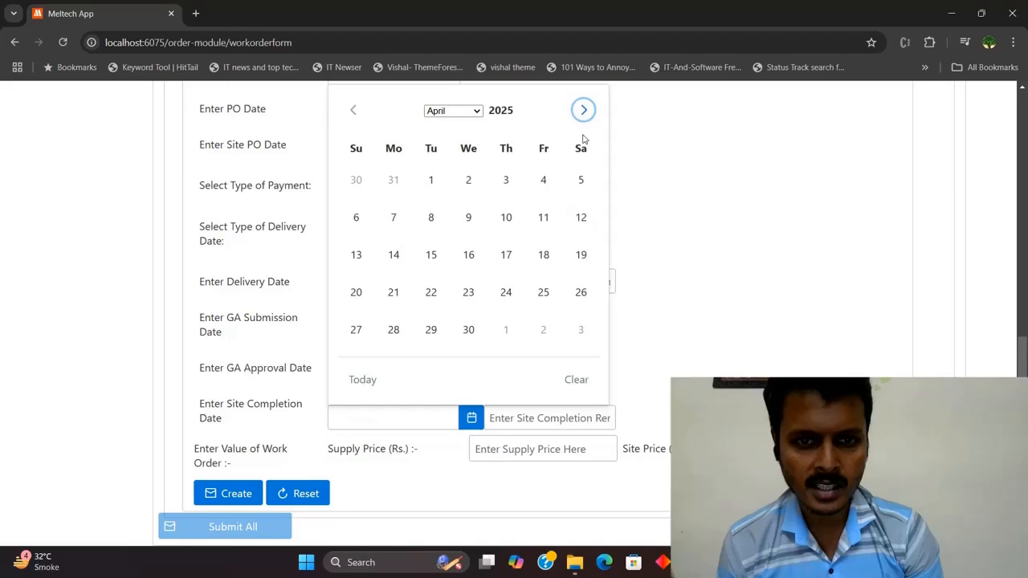
left_click(505, 292)
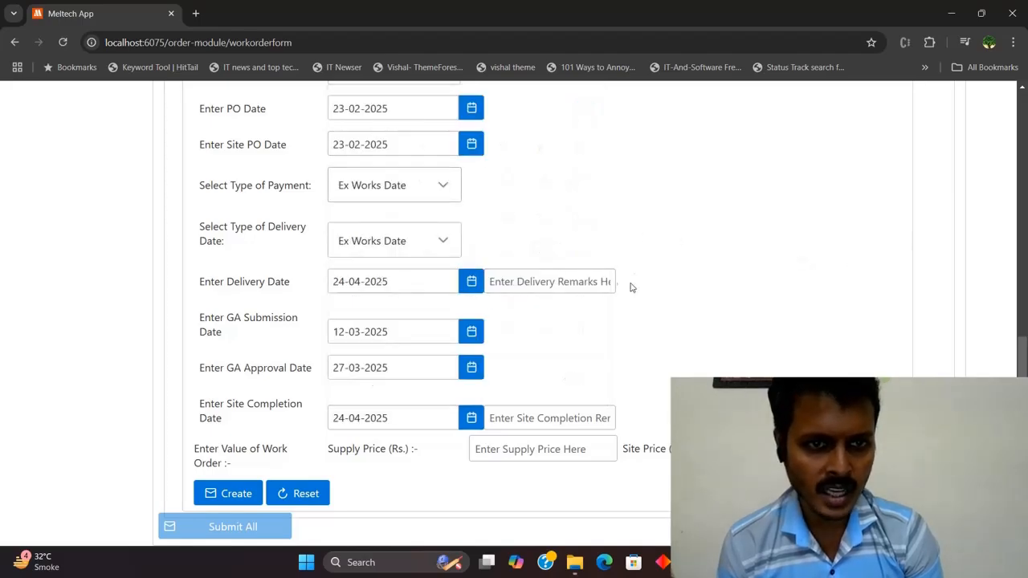
left_click(426, 281)
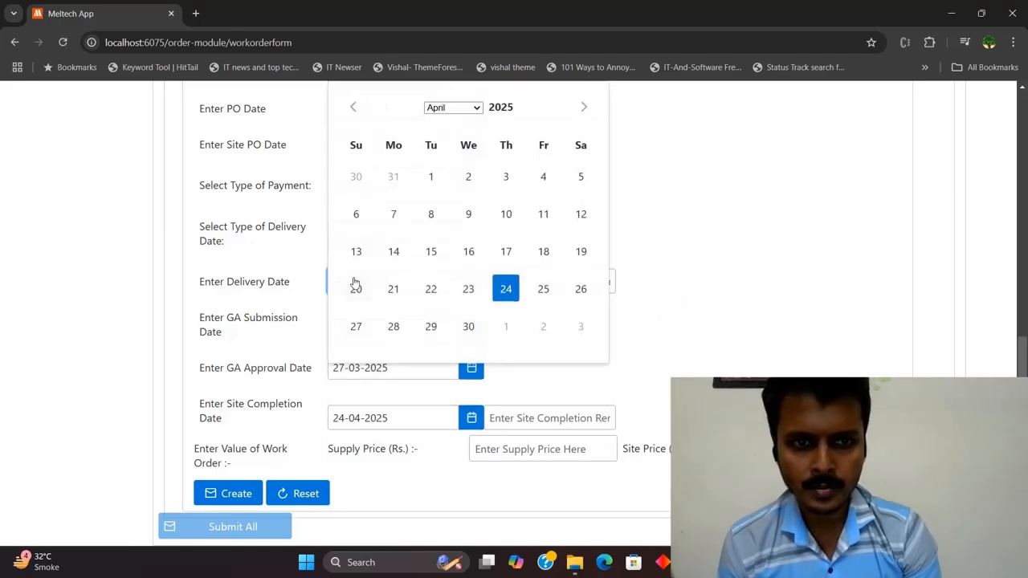
left_click(835, 312)
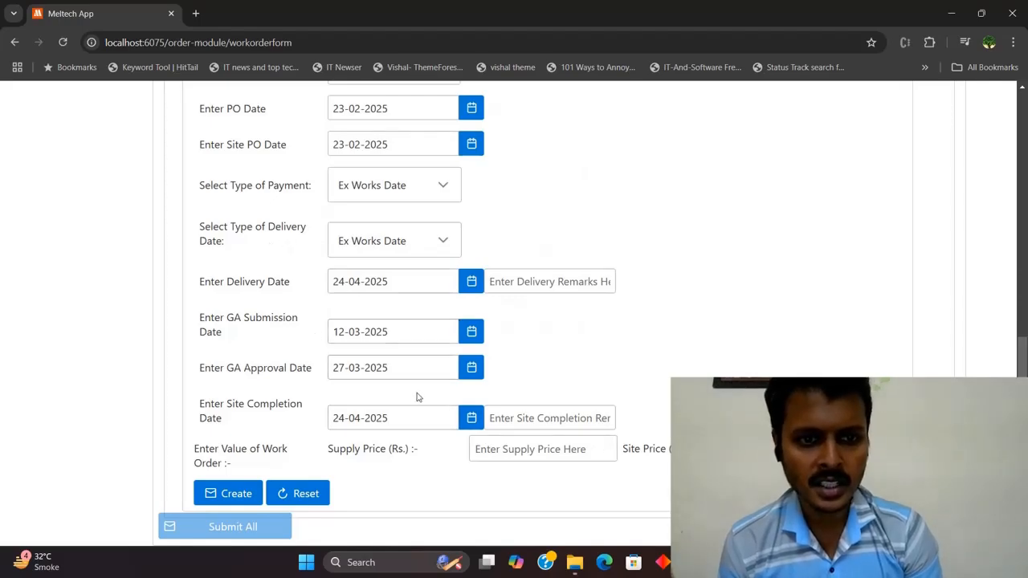
left_click_drag(254, 424, 201, 405)
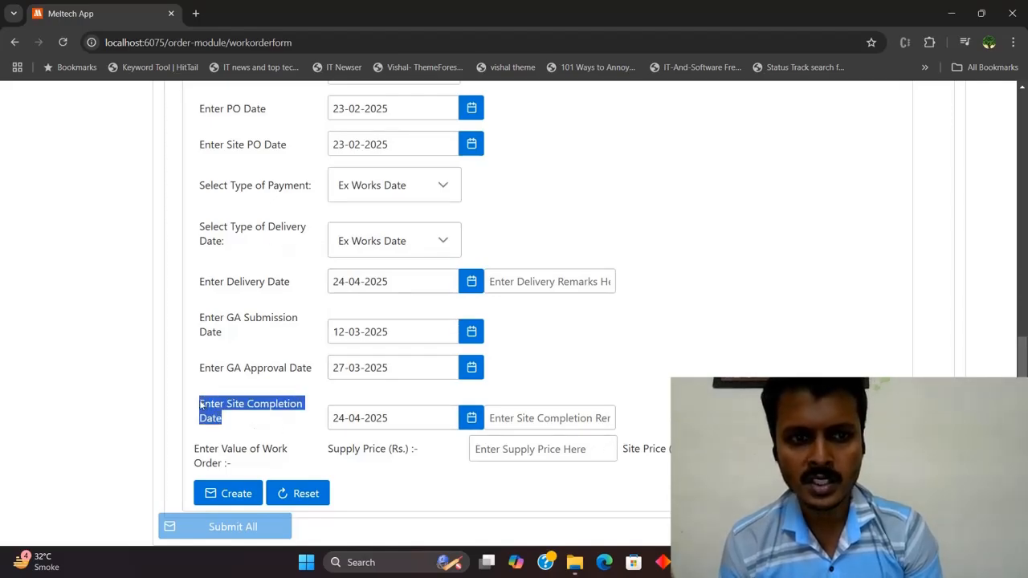
Recheck the delivery date against the site completion date, and set the site completion date to 30-04-2025.
left_click(268, 425)
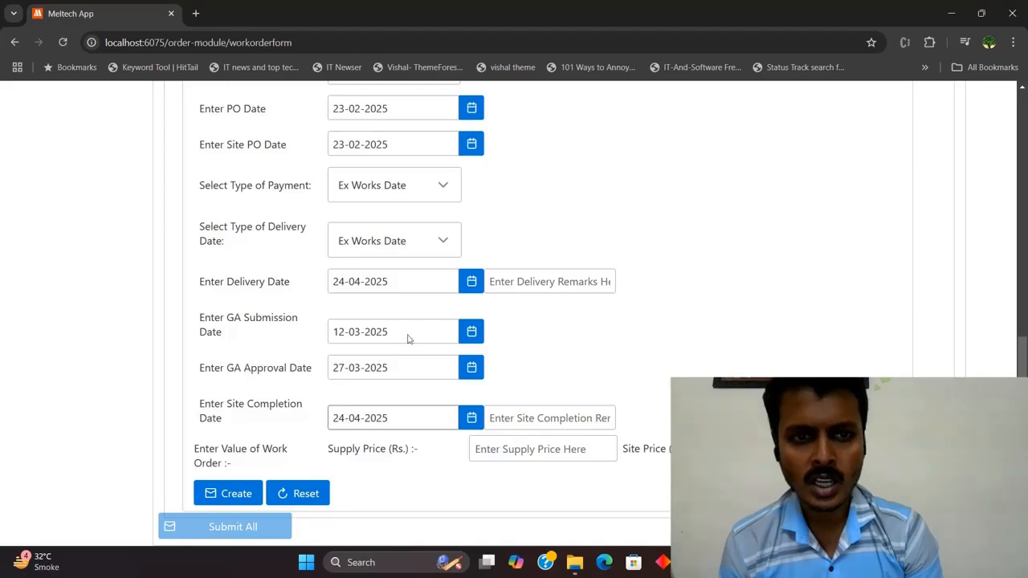
triple_click(220, 281)
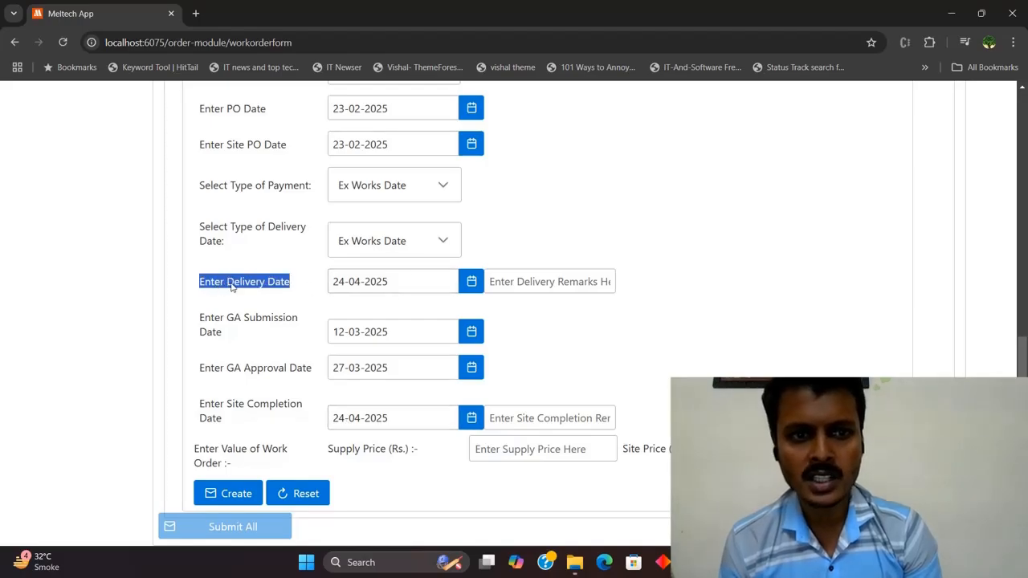
triple_click(244, 283)
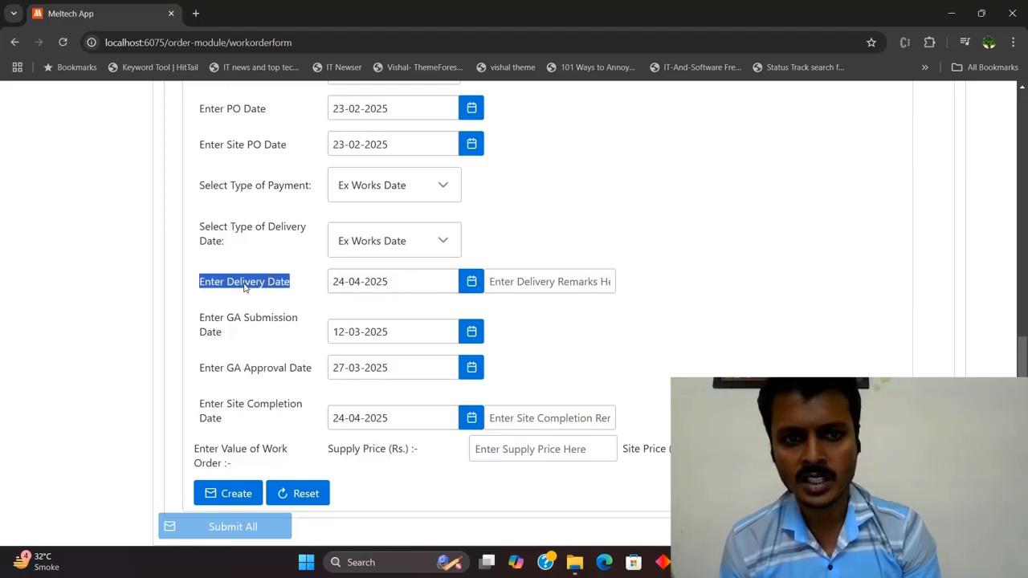
triple_click(259, 404)
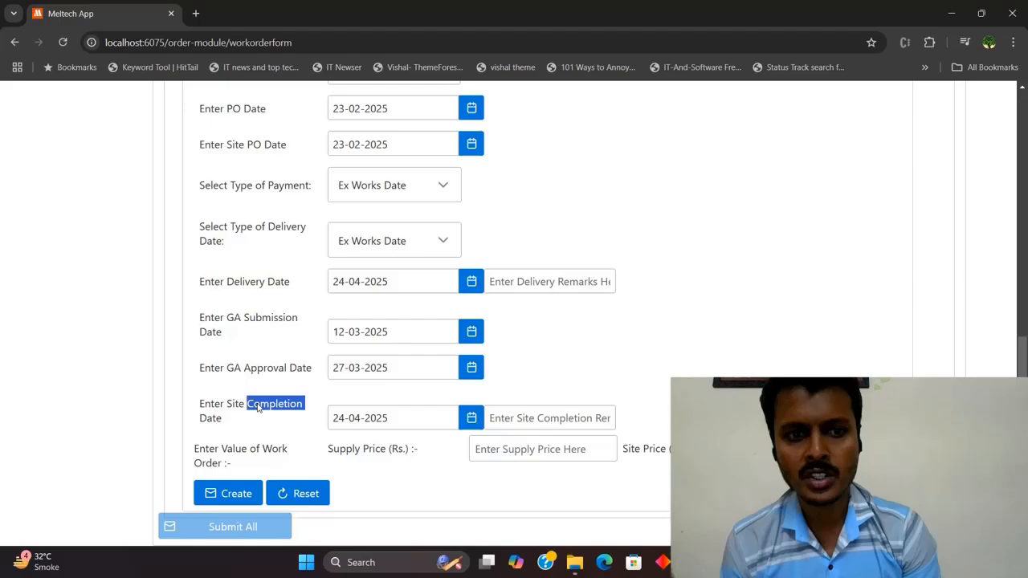
left_click(296, 413)
left_click(471, 418)
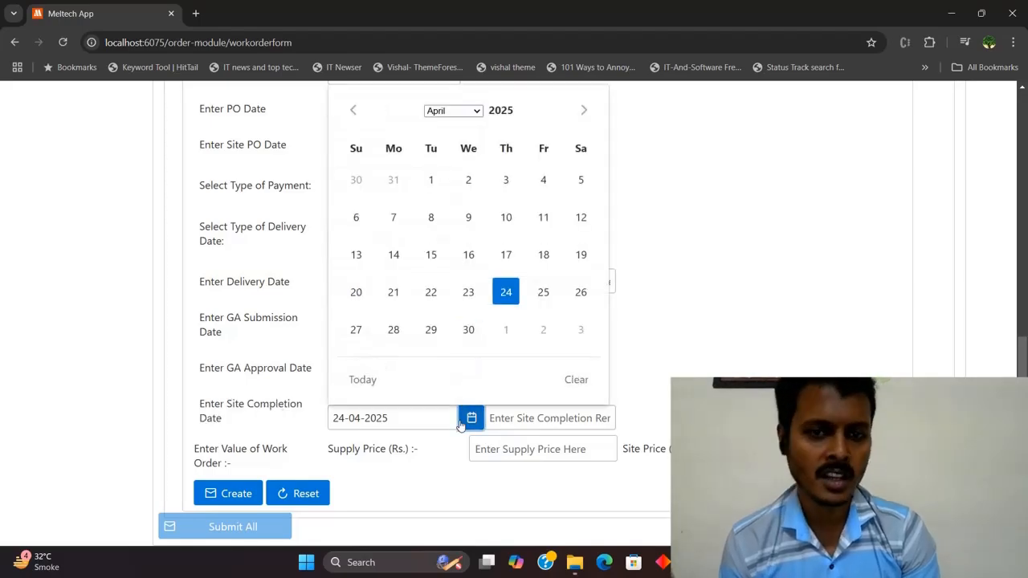
left_click(468, 329)
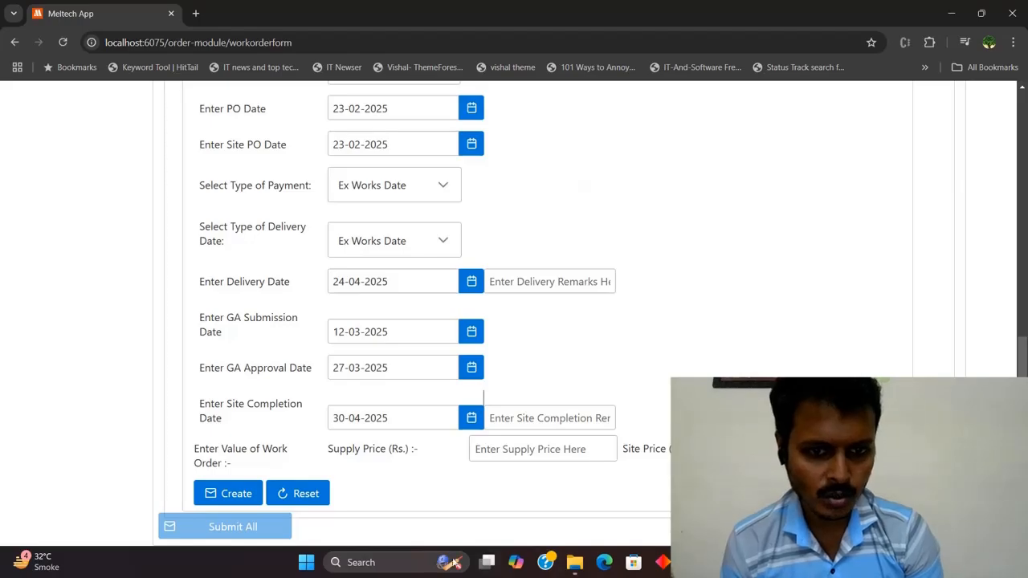
Enter a supply price of 11200000 Rs. as the value of the work order.
left_click_drag(264, 471, 227, 454)
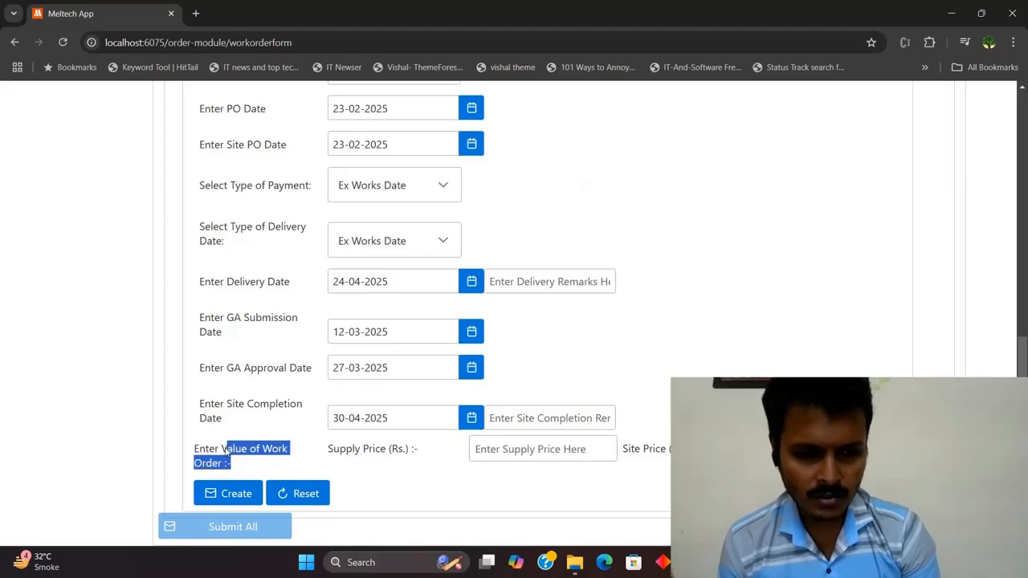
left_click(402, 451)
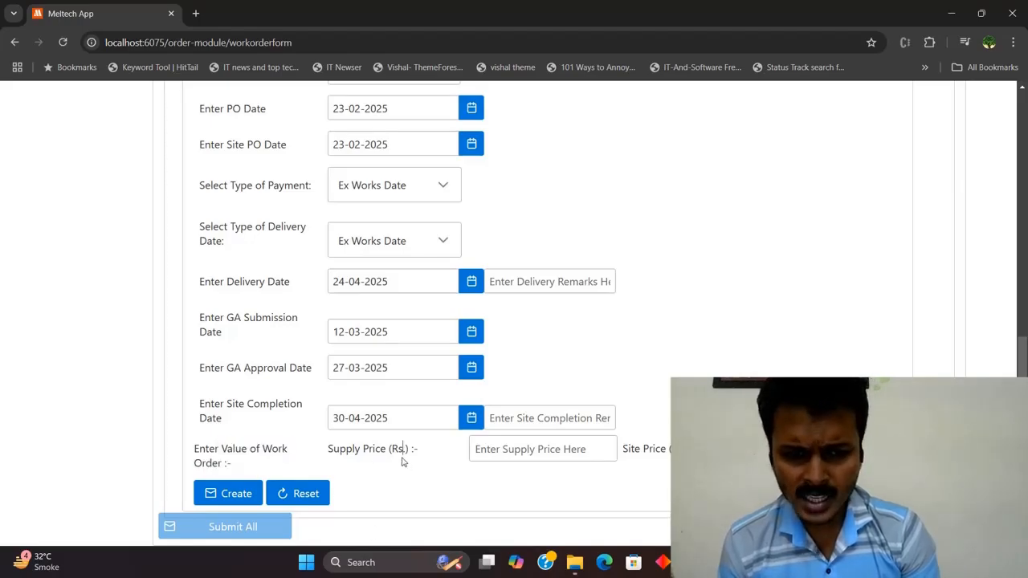
left_click(549, 452)
key("Tab")
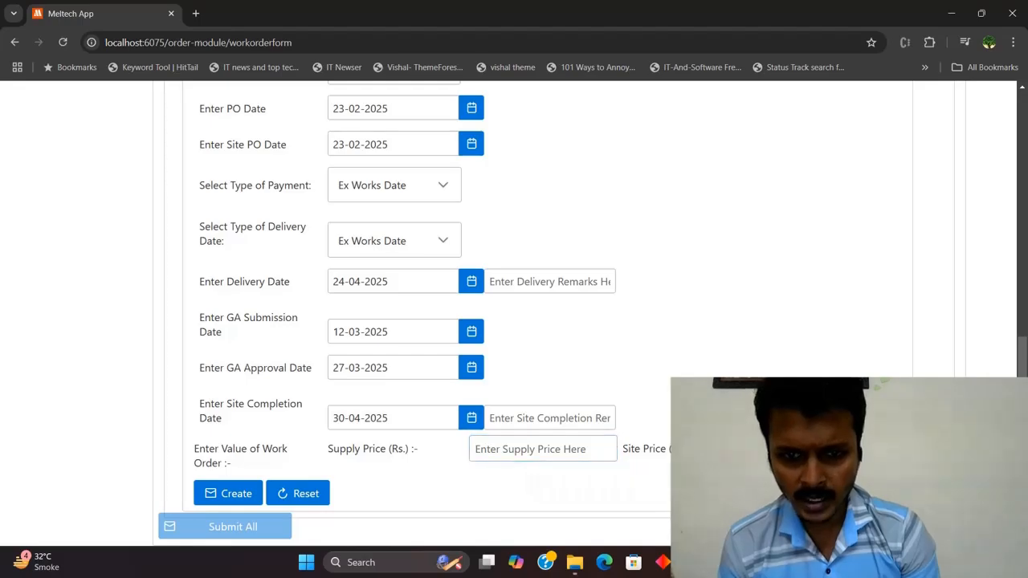
left_click(575, 449)
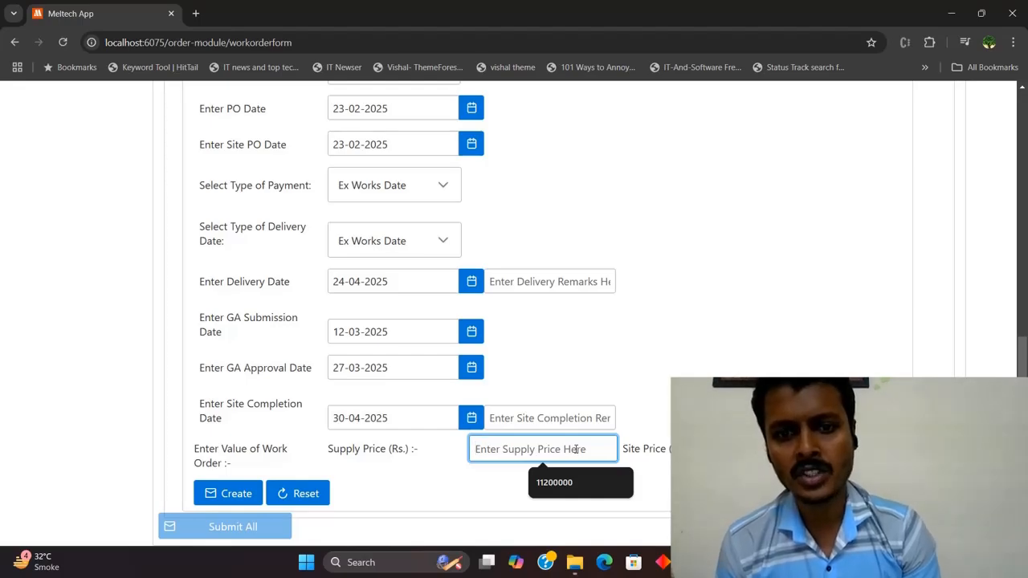
key("Tab")
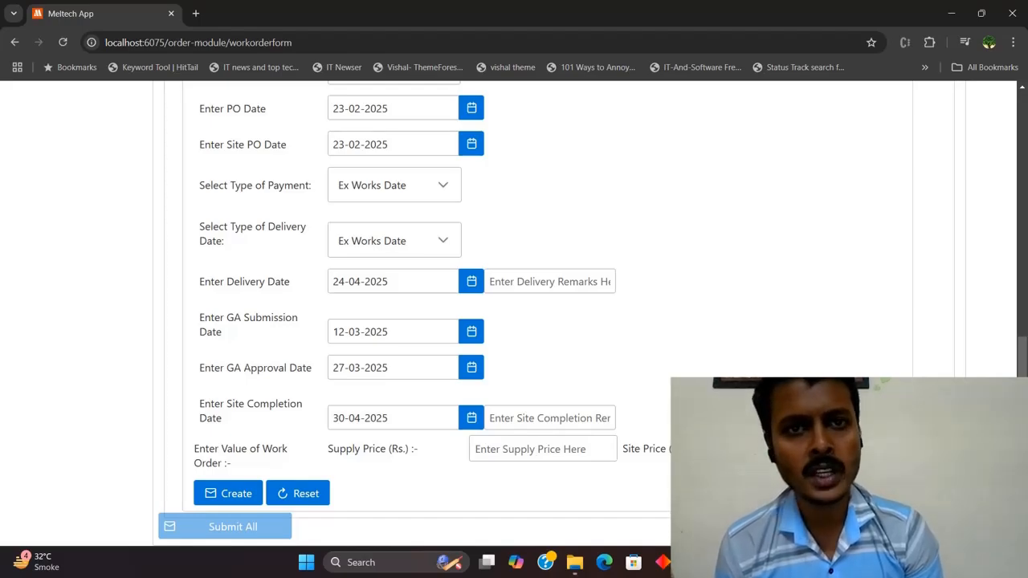
left_click(562, 459)
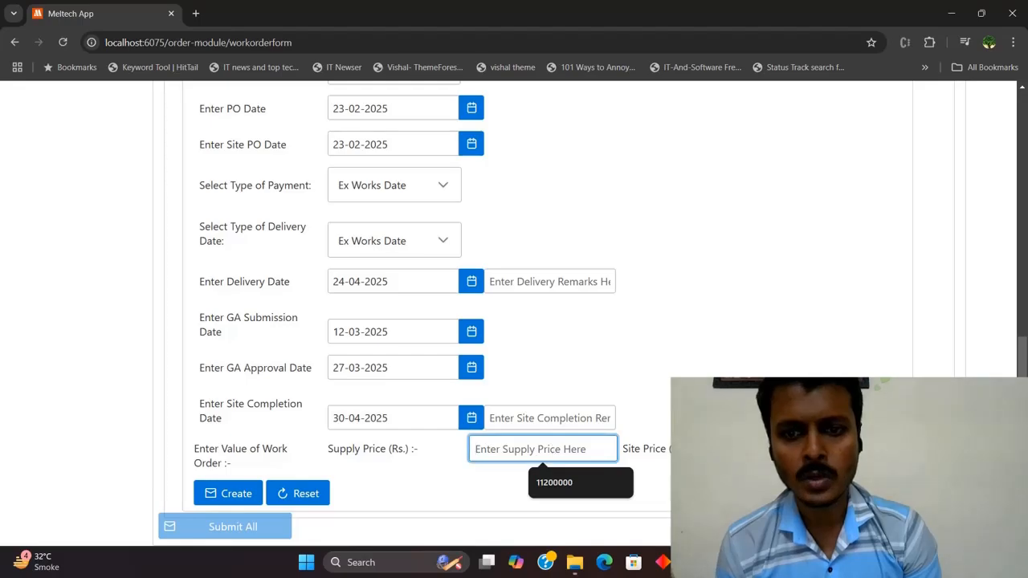
left_click(531, 454)
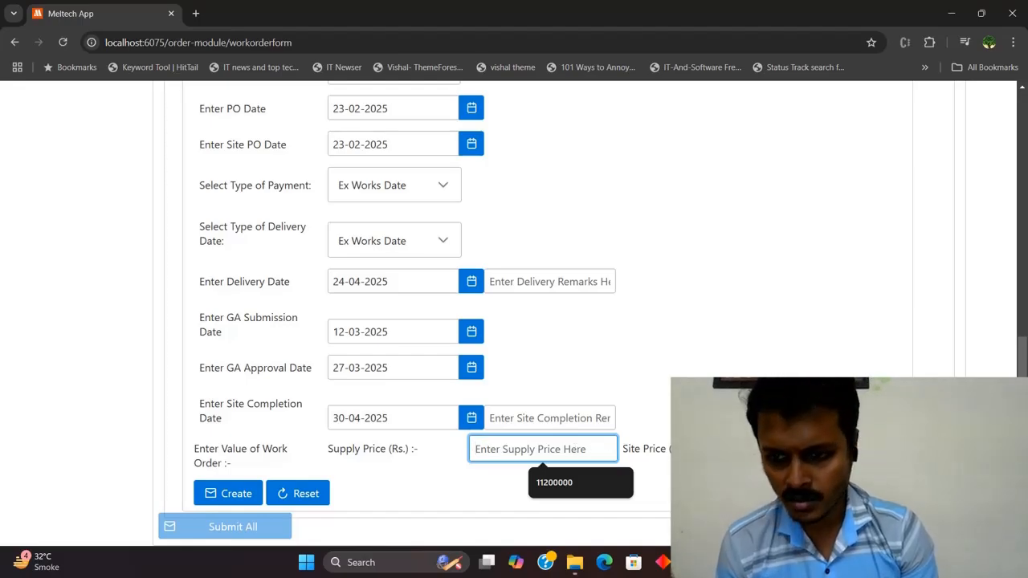
left_click(602, 447)
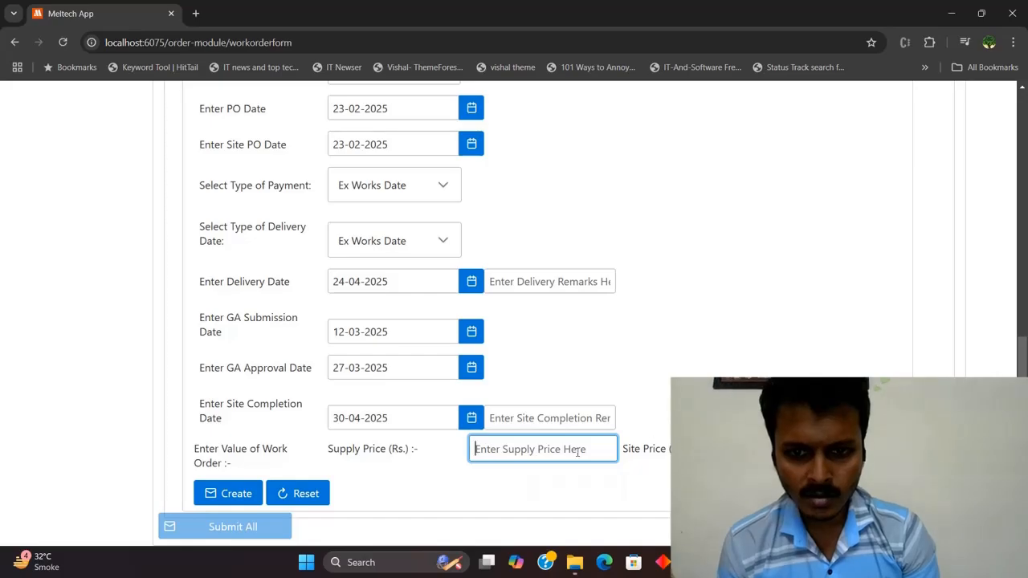
left_click(577, 451)
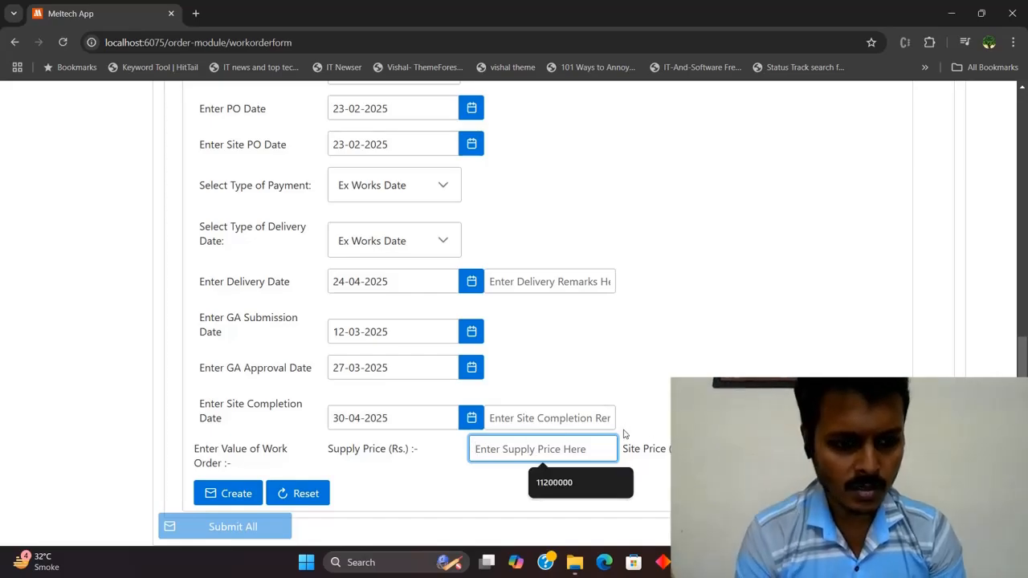
type("11200000")
left_click(568, 480)
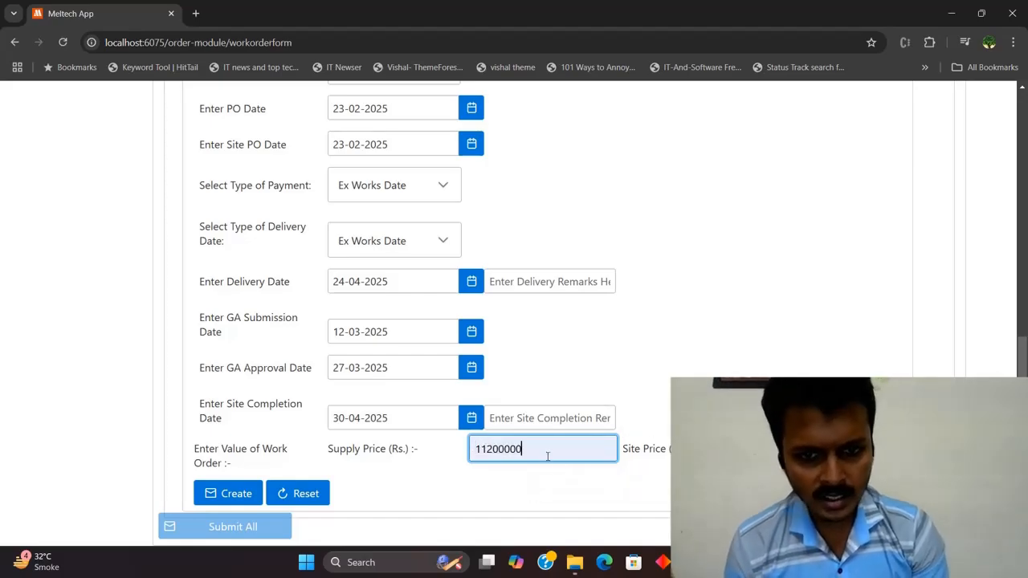
key("Tab")
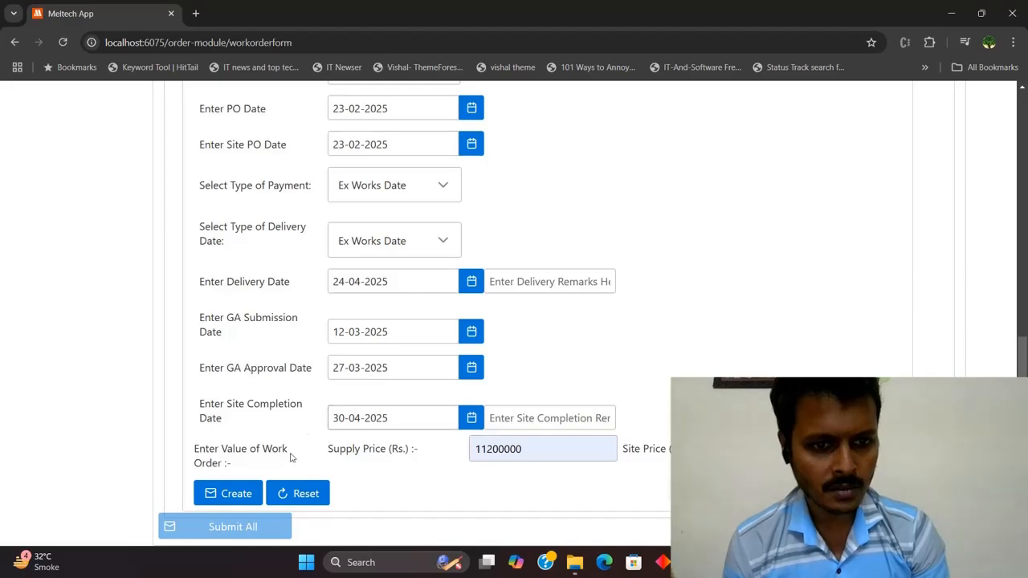
Create the work order's general details record from the completed form.
left_click(239, 496)
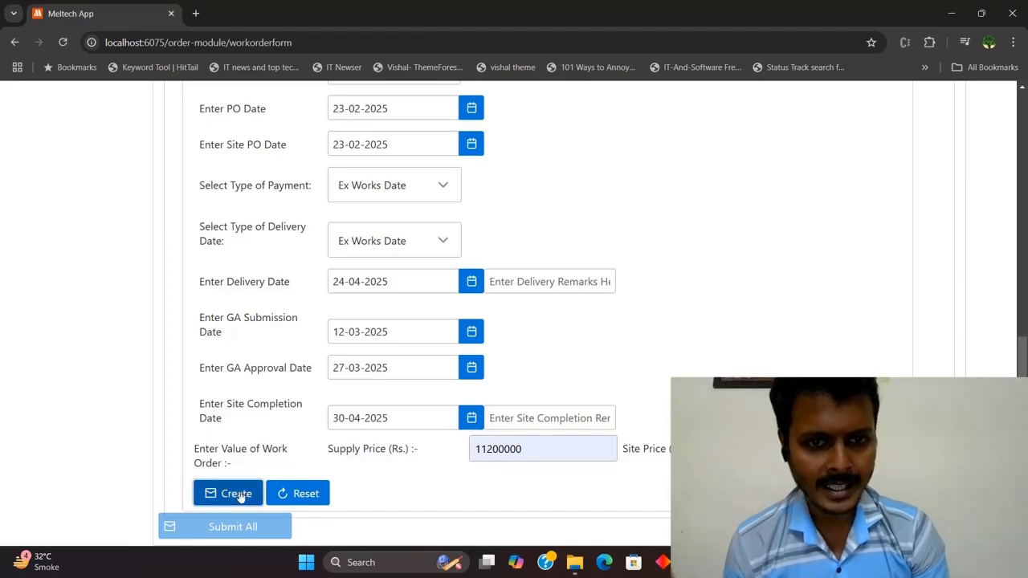
scroll(1024, 340, "up", 2)
scroll(1024, 340, "up", 5)
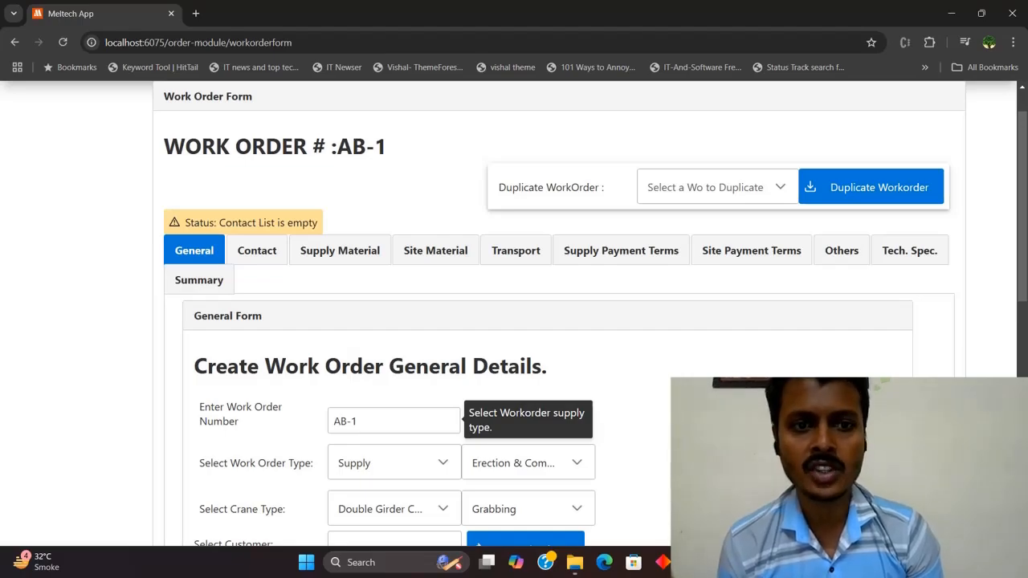
Look through the work order's remaining sections from Contact and Supply Material through payment terms and Others to Tech. Spec.
left_click(259, 249)
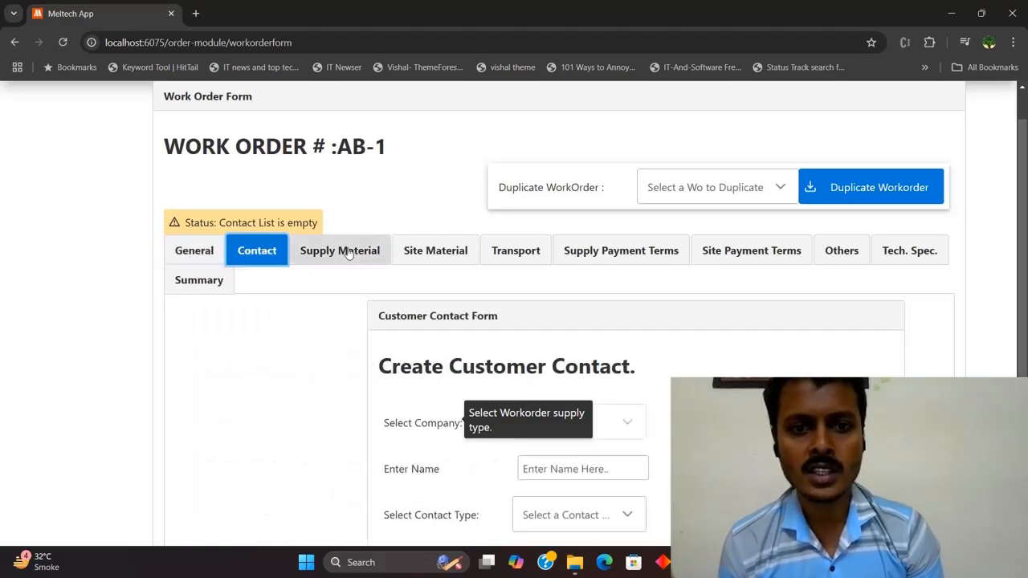
left_click(346, 250)
left_click(436, 251)
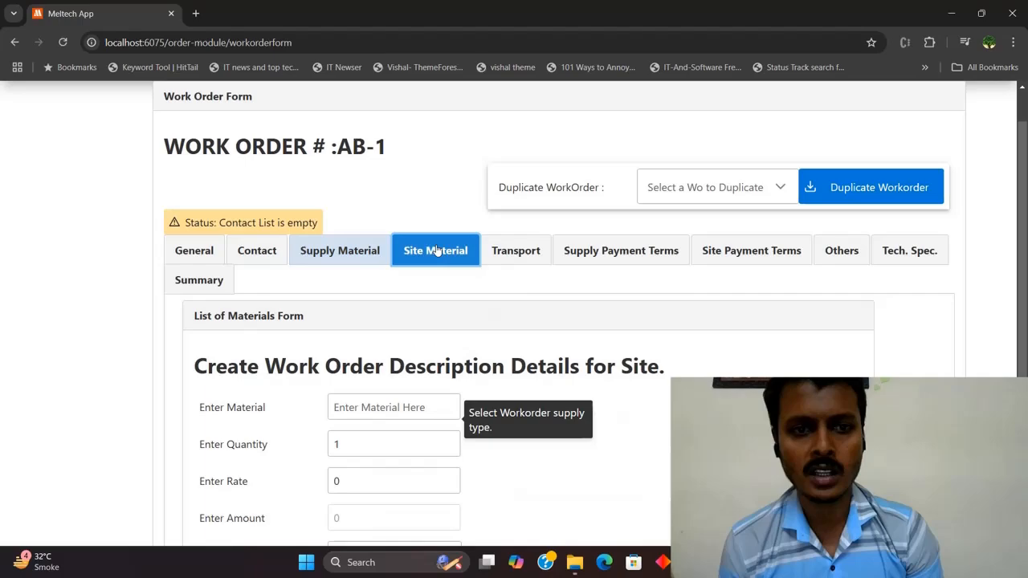
left_click(537, 256)
left_click(602, 254)
left_click(722, 255)
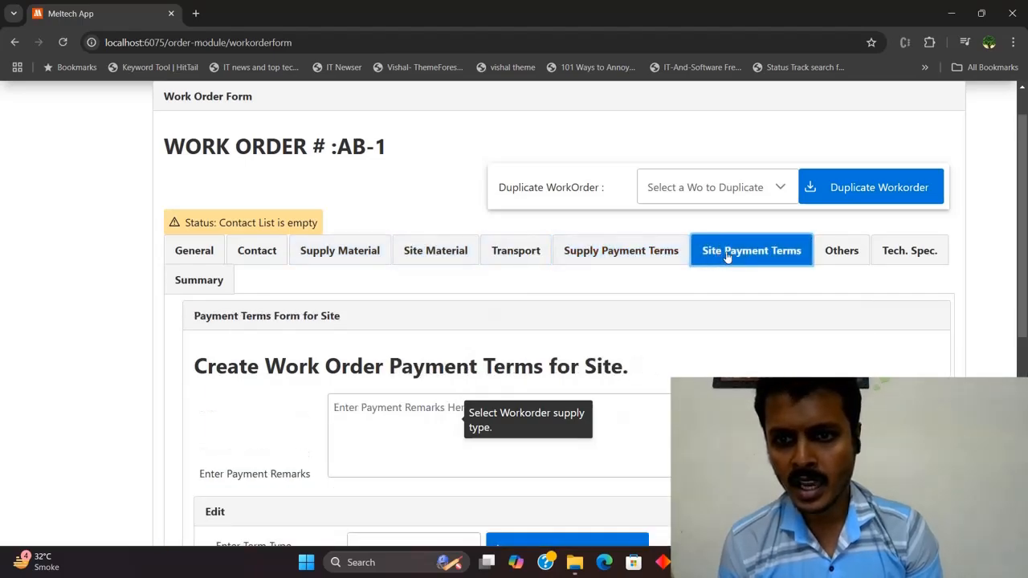
left_click(518, 253)
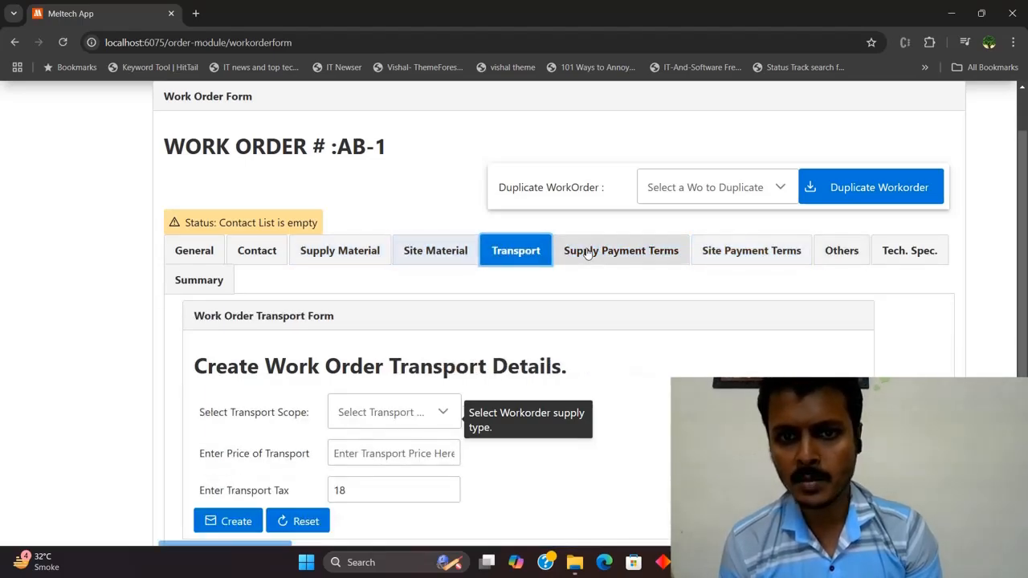
left_click(611, 253)
left_click(726, 254)
left_click(842, 252)
left_click(896, 252)
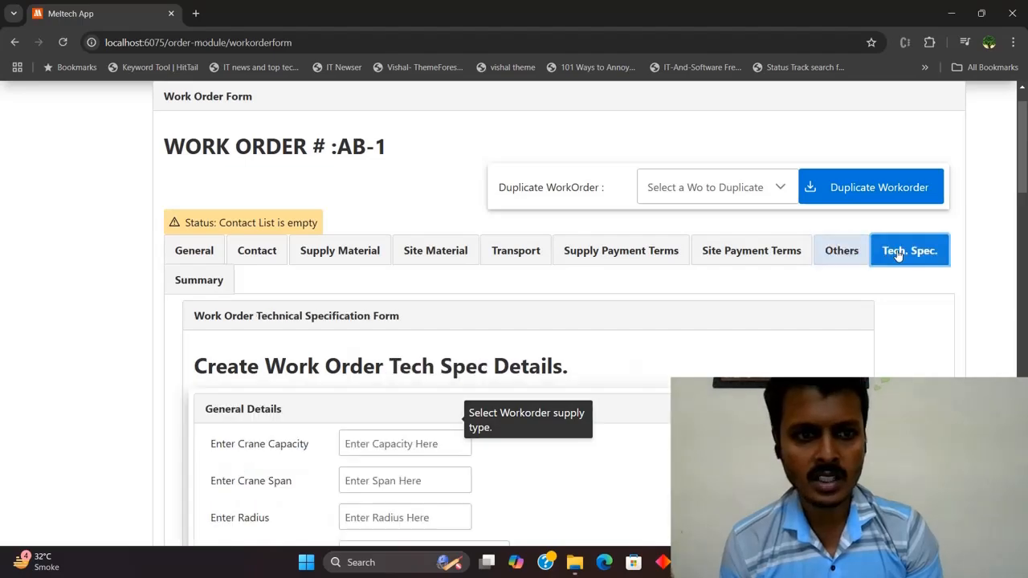
Review the full work order summary, from the general details to its end.
left_click(210, 281)
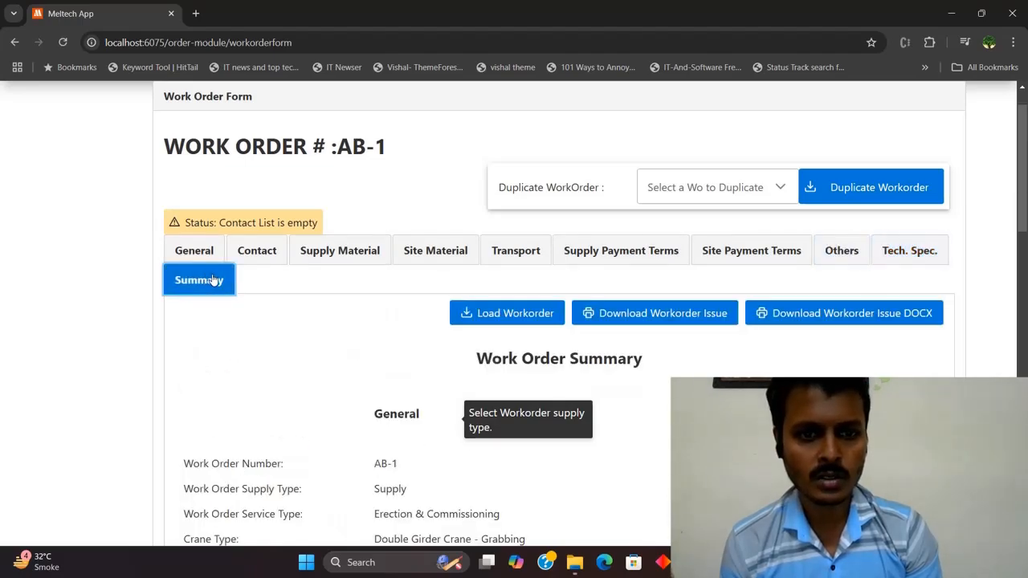
left_click_drag(1024, 192, 1024, 434)
scroll(503, 335, "up", 12)
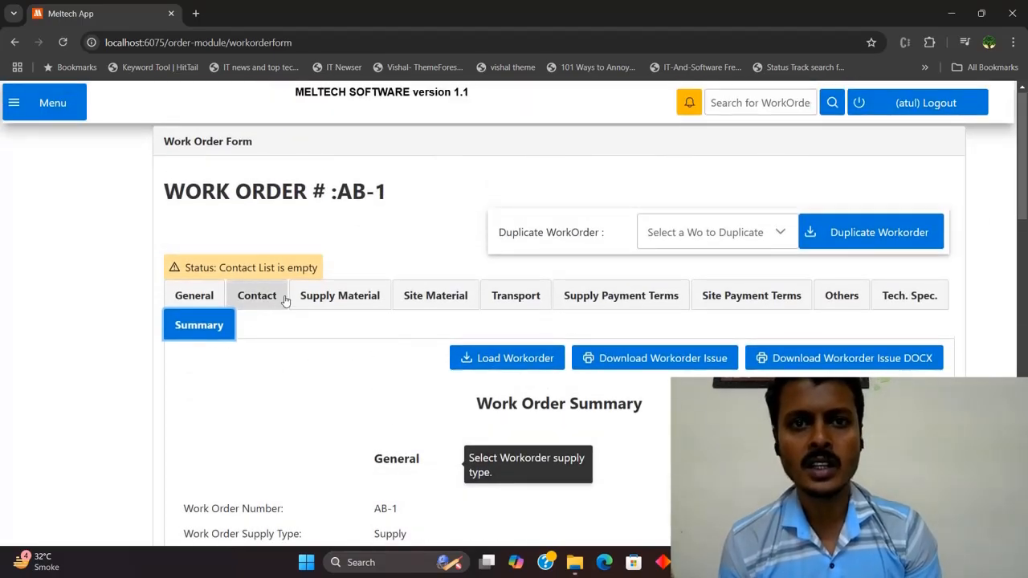
Return to the general details and examine the saved entries and the options for crane type and customer.
left_click(210, 296)
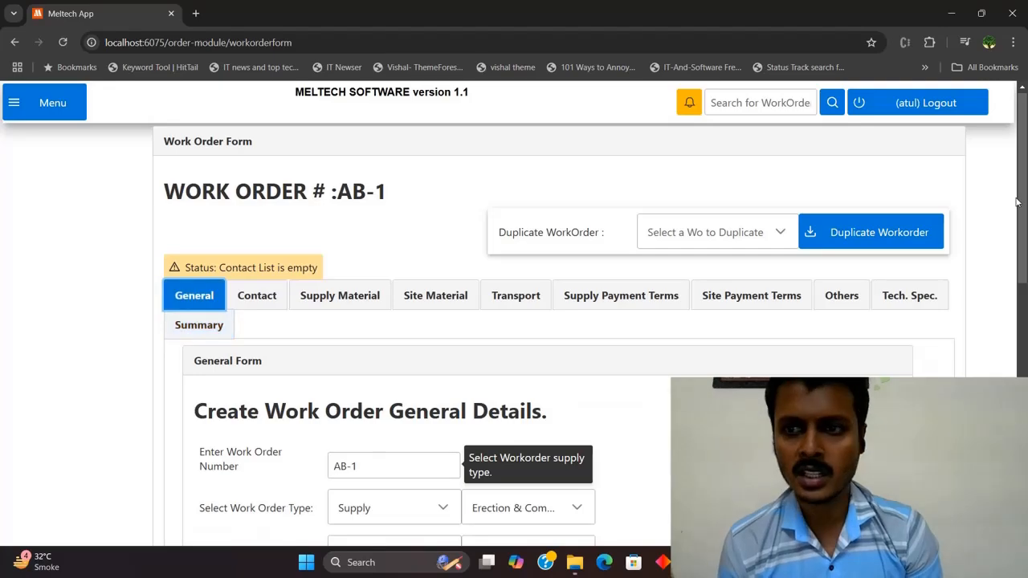
scroll(514, 321, "down", 1)
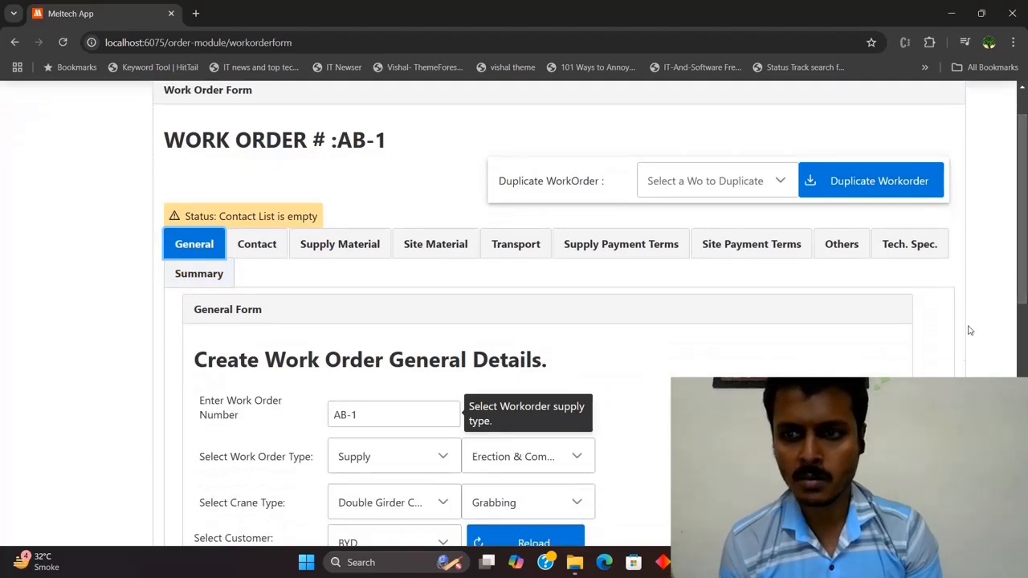
scroll(970, 330, "down", 3)
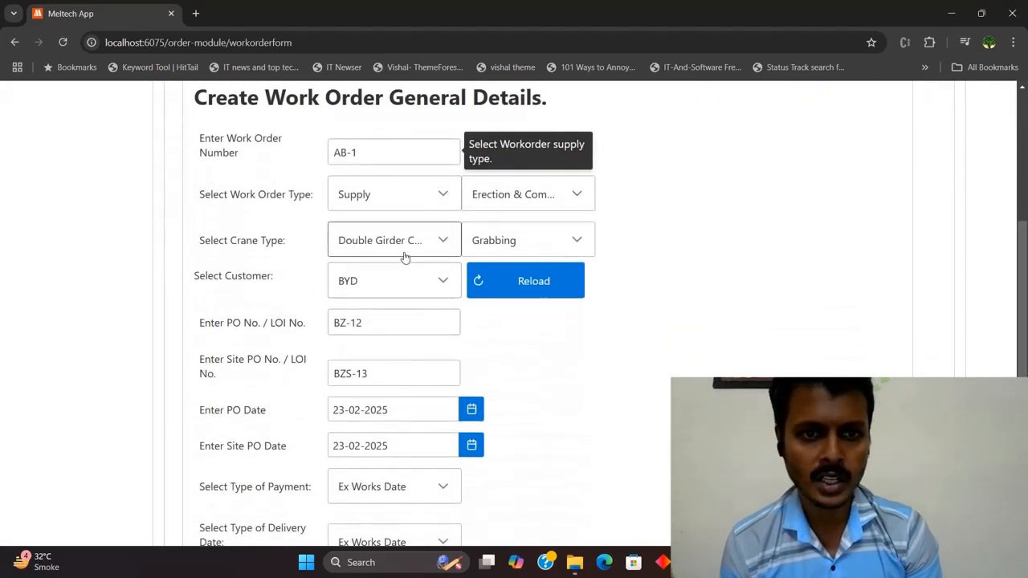
left_click(403, 256)
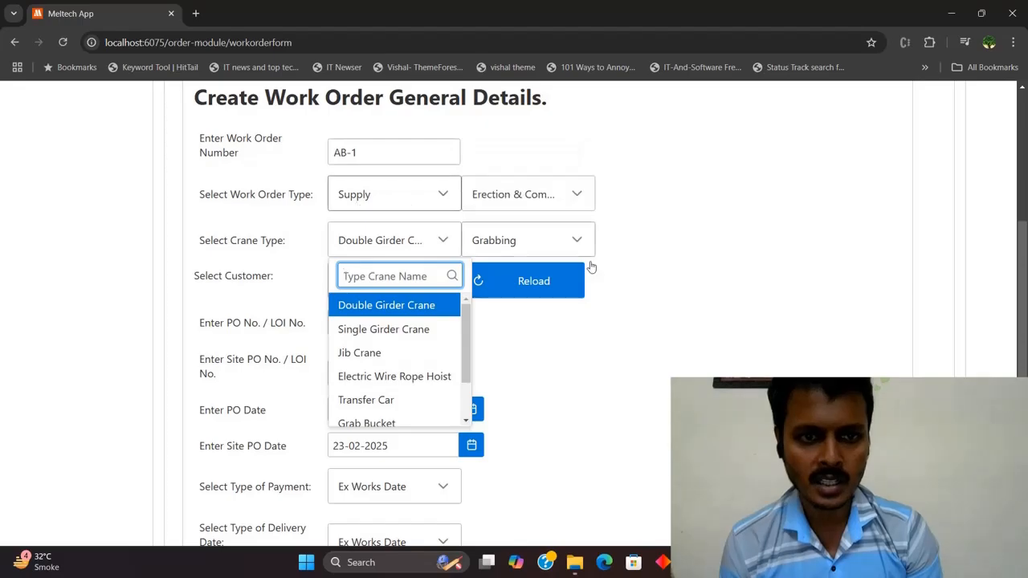
left_click(420, 200)
left_click(312, 241)
left_click(407, 278)
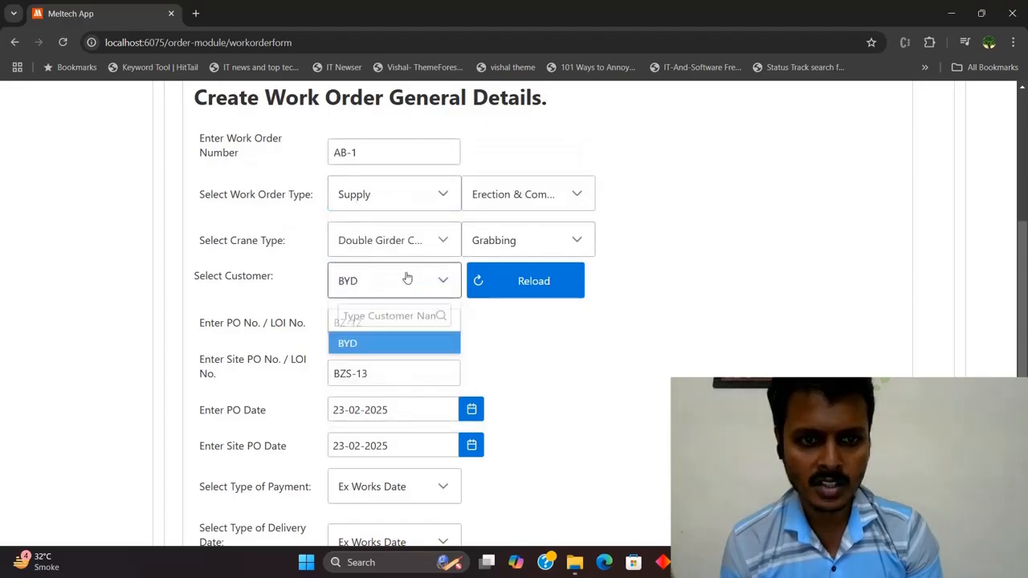
left_click(283, 295)
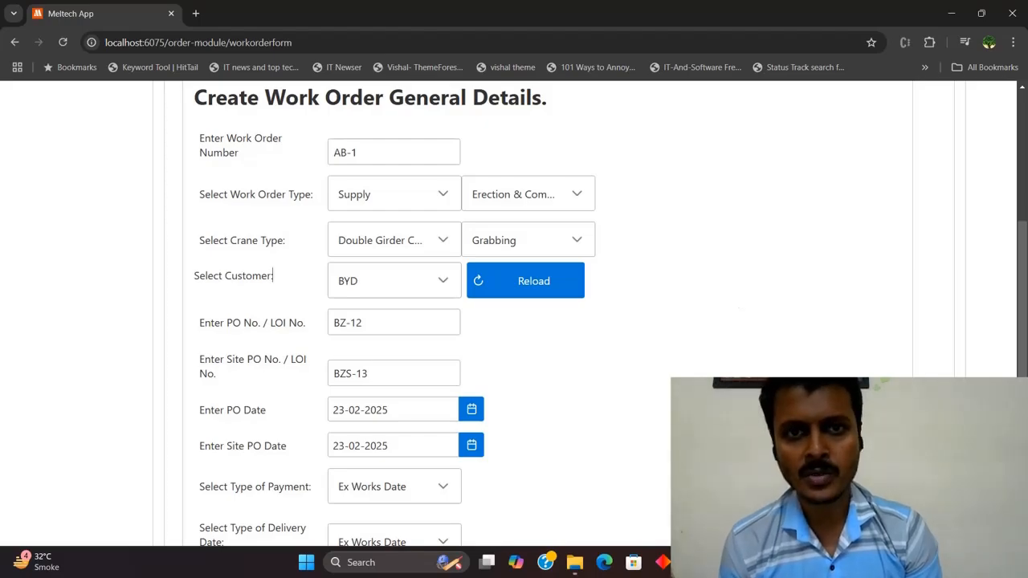
scroll(514, 313, "up", 4)
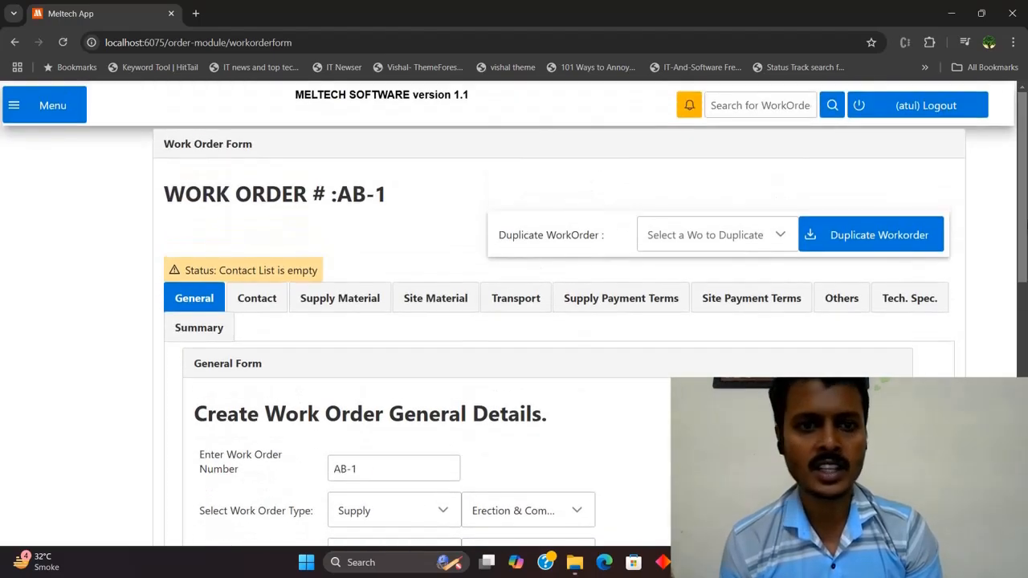